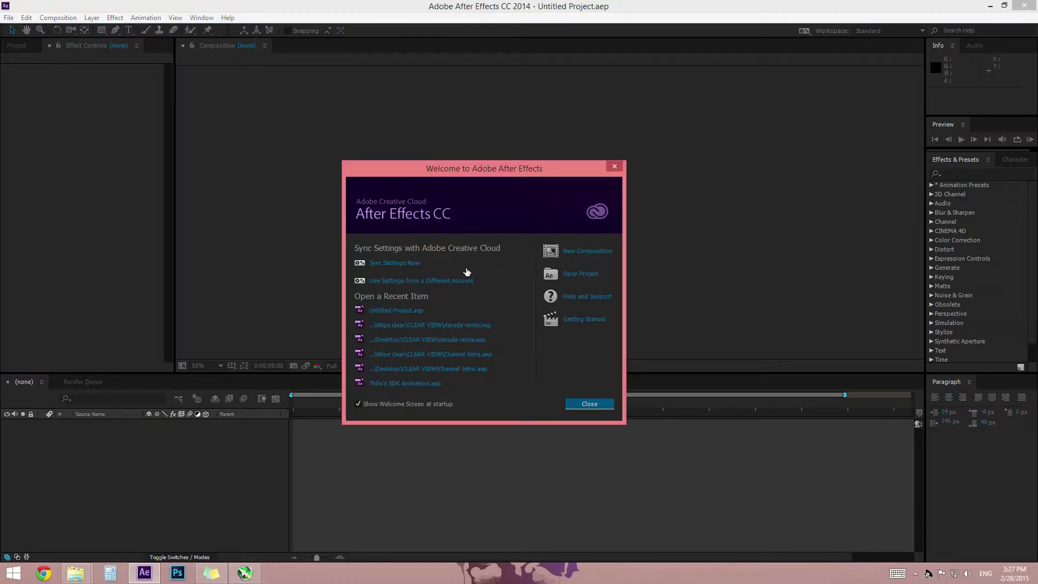
- Create a new composition named "particle effector" with a duration of 50 seconds
click(583, 252)
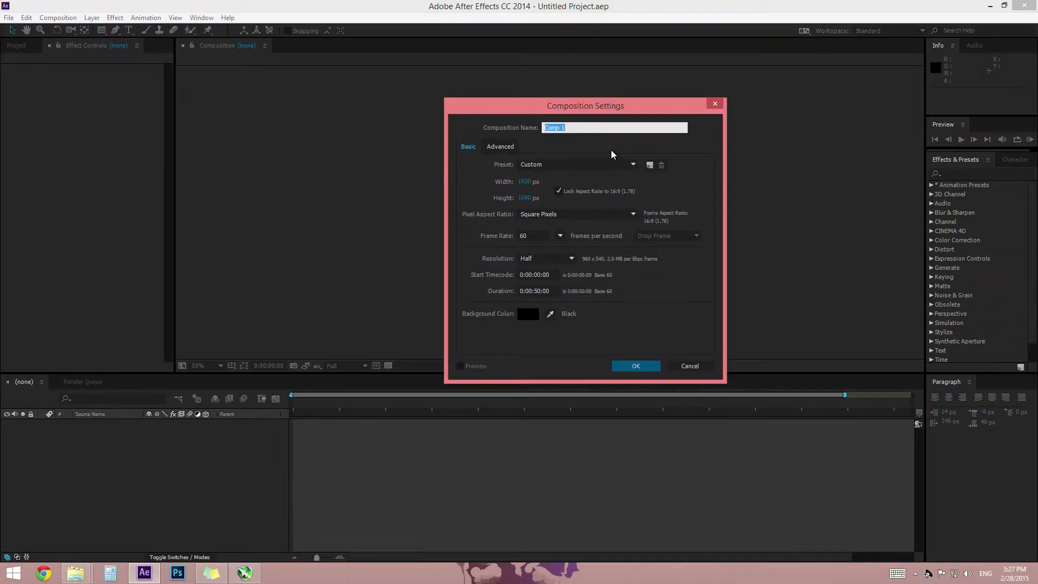
text(parti)
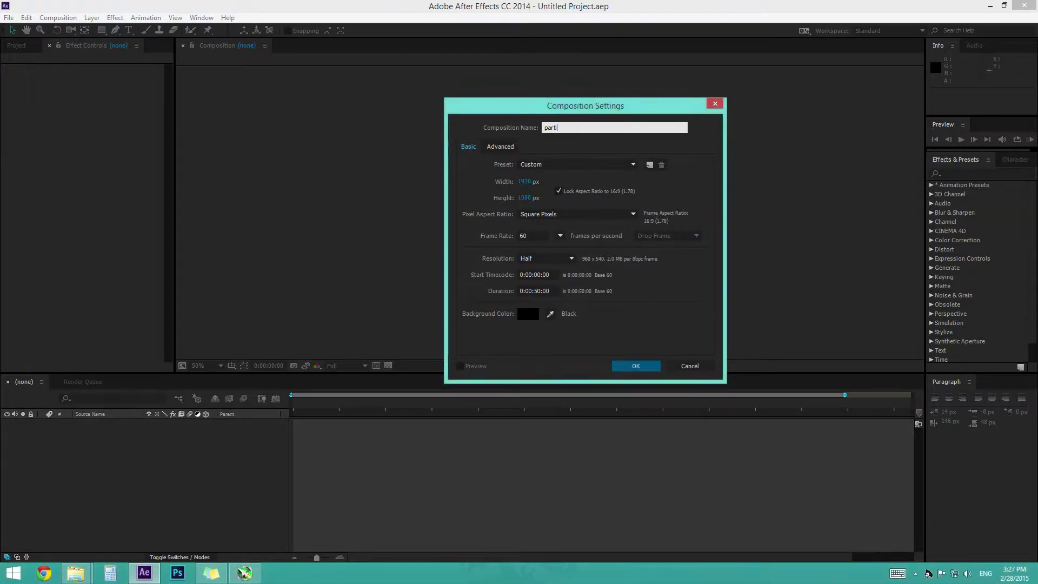
text(cle effector)
click(539, 293)
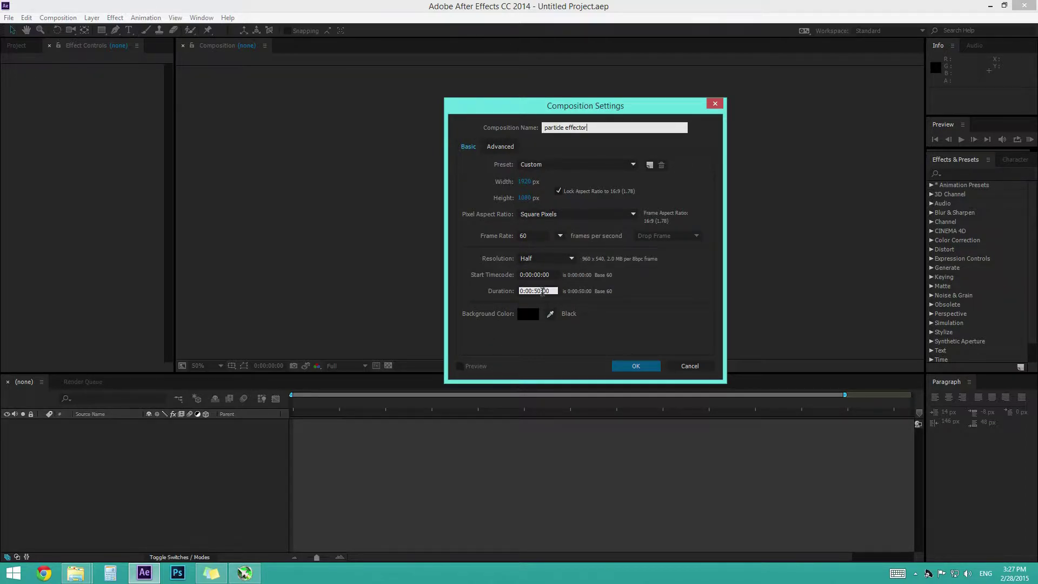
click(644, 370)
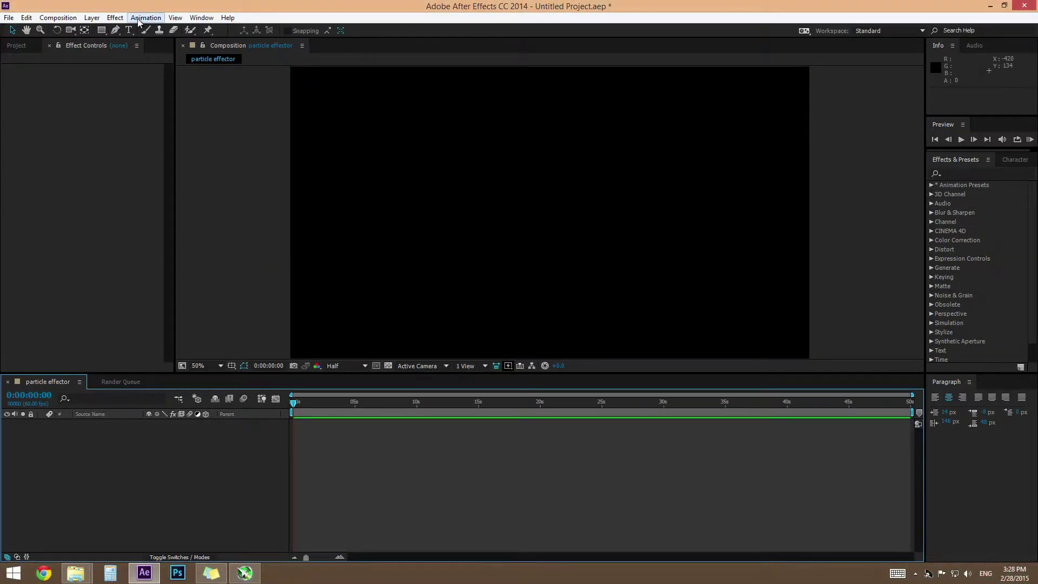
- Create a new blue 1920 x 1080 px solid layer named "CC PW"
click(92, 17)
click(120, 30)
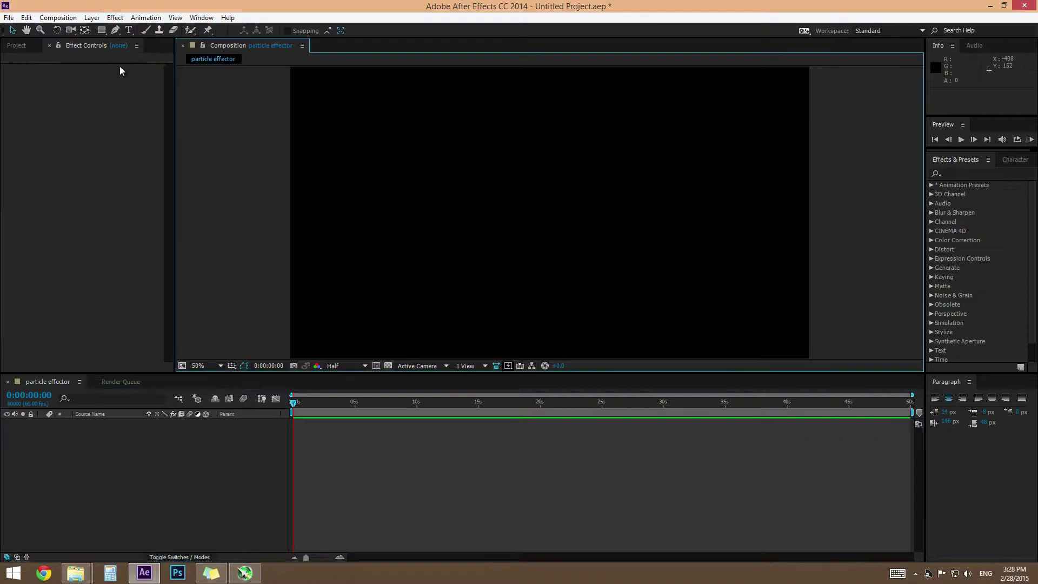
click(92, 17)
click(220, 42)
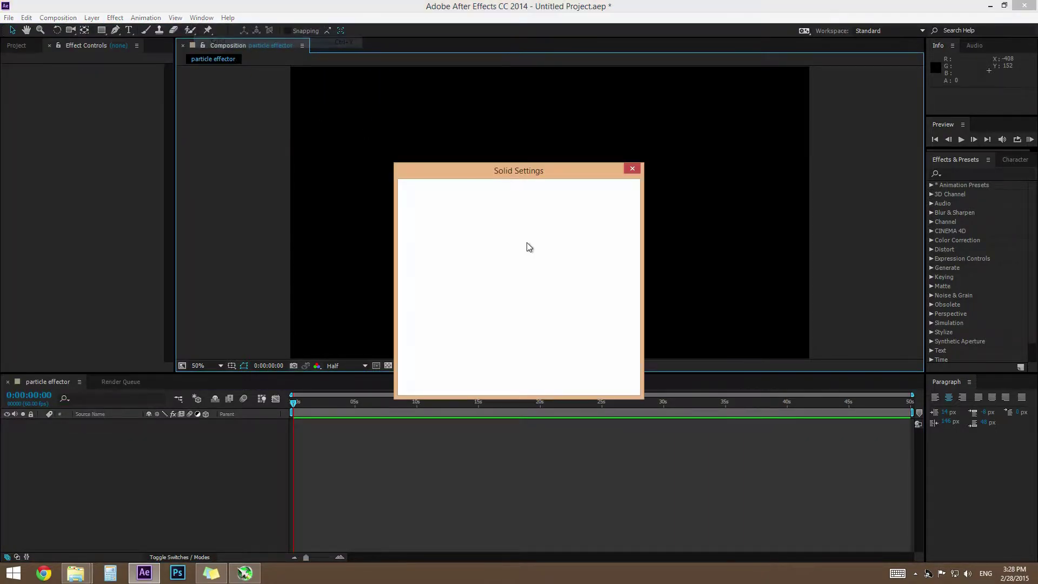
text(CC PE)
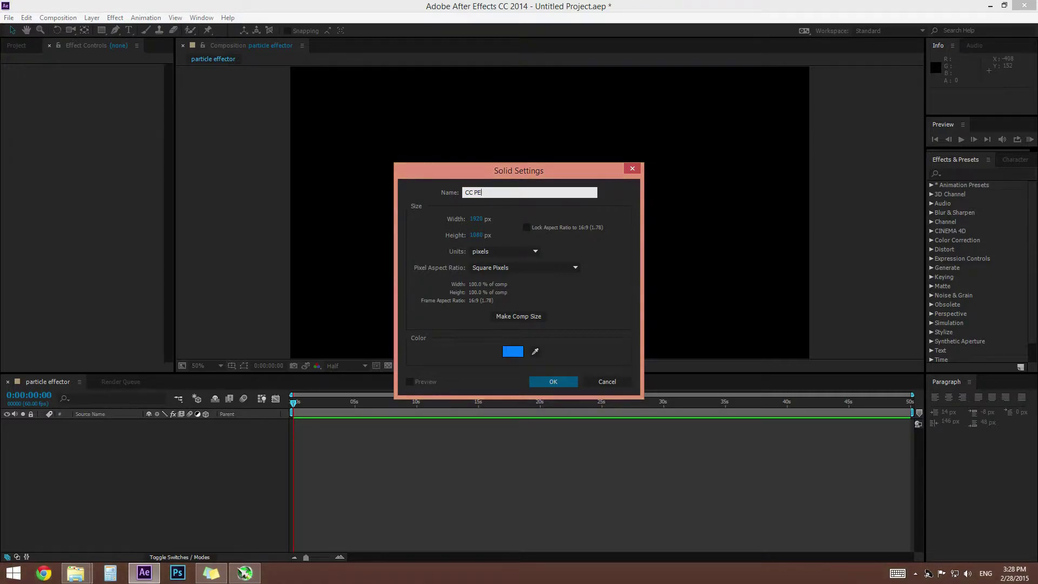
key(BackSpace)
text(W)
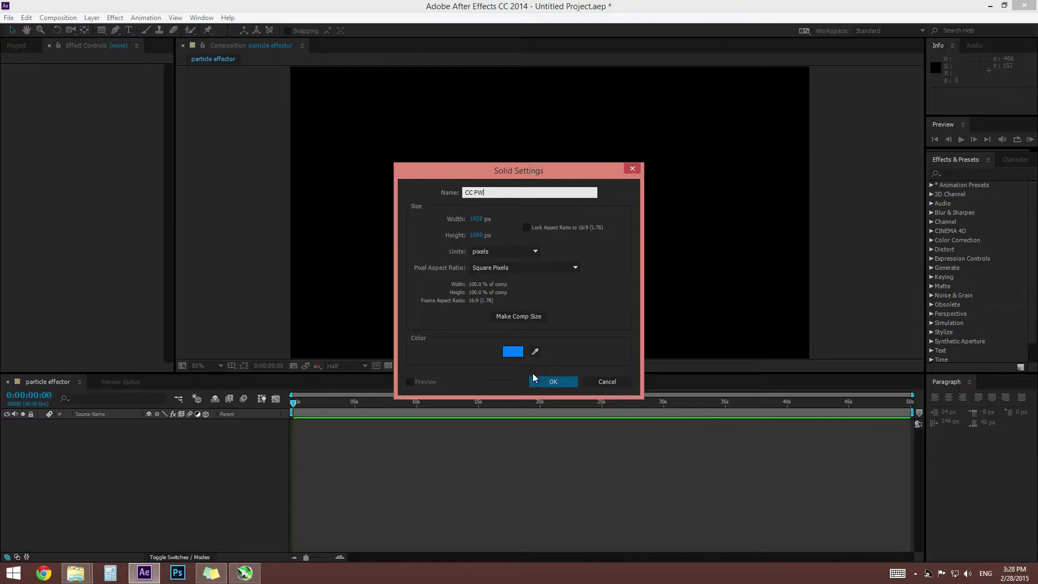
click(518, 354)
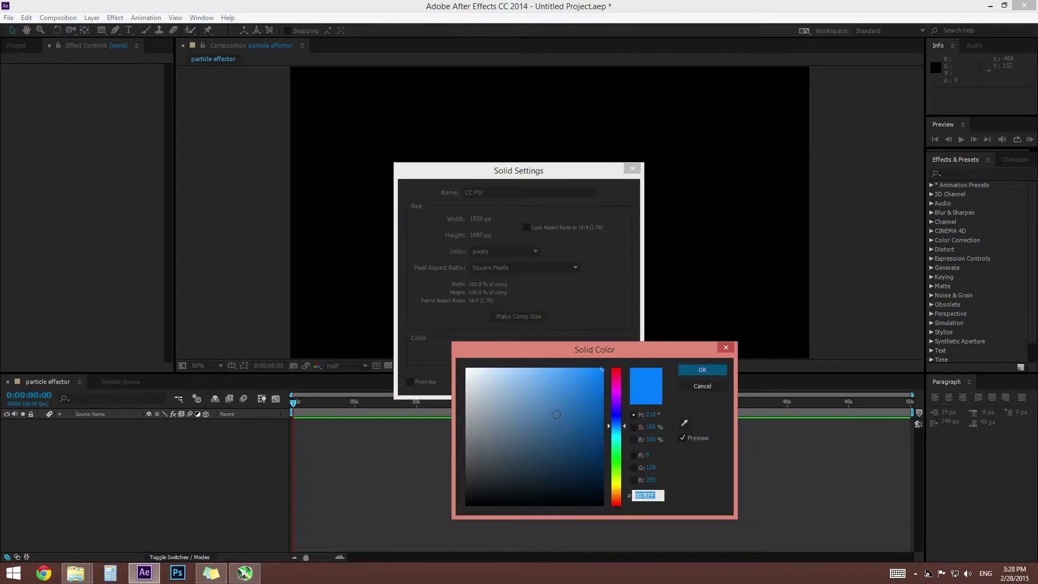
click(703, 370)
click(569, 381)
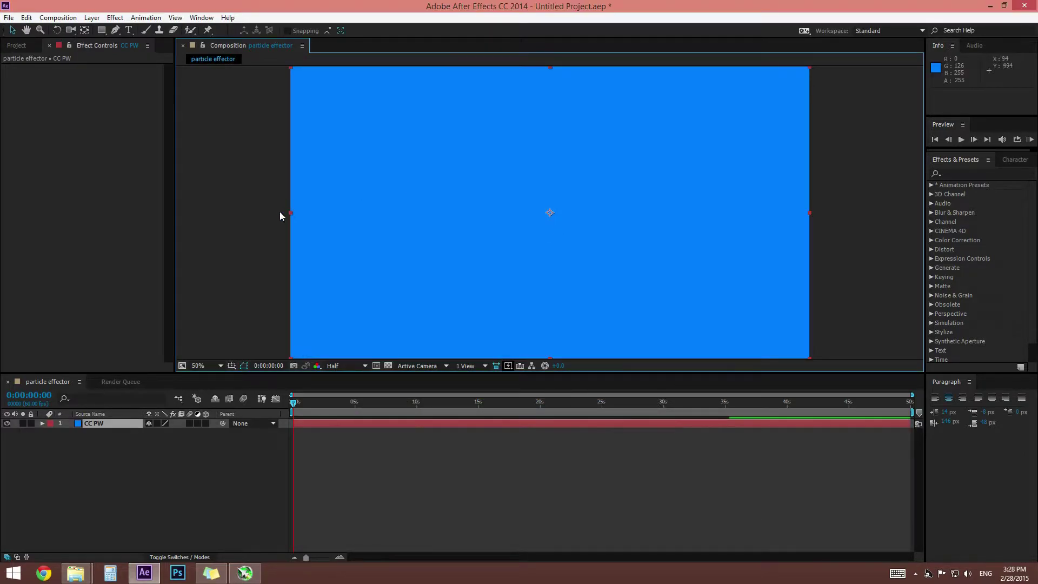
- Apply the Gradient Ramp effect to the CC PW solid and set its shape to Radial Ramp
key(comma)
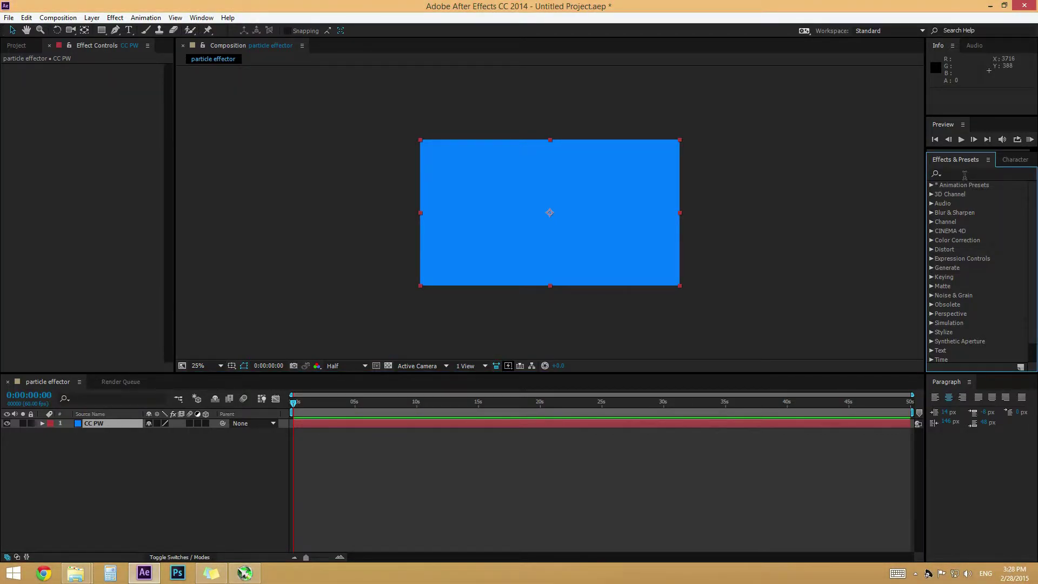
click(950, 174)
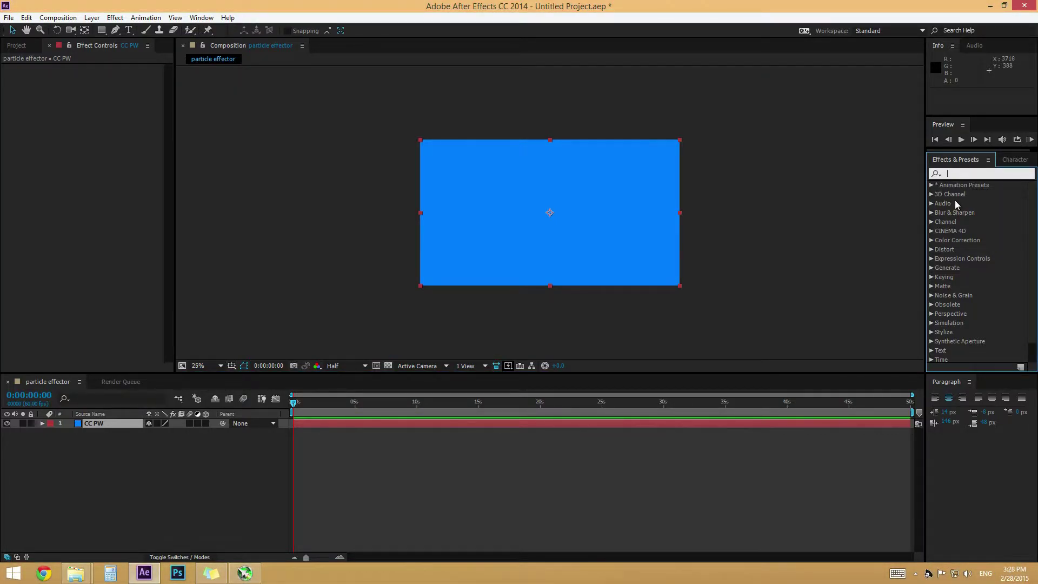
text(gradient)
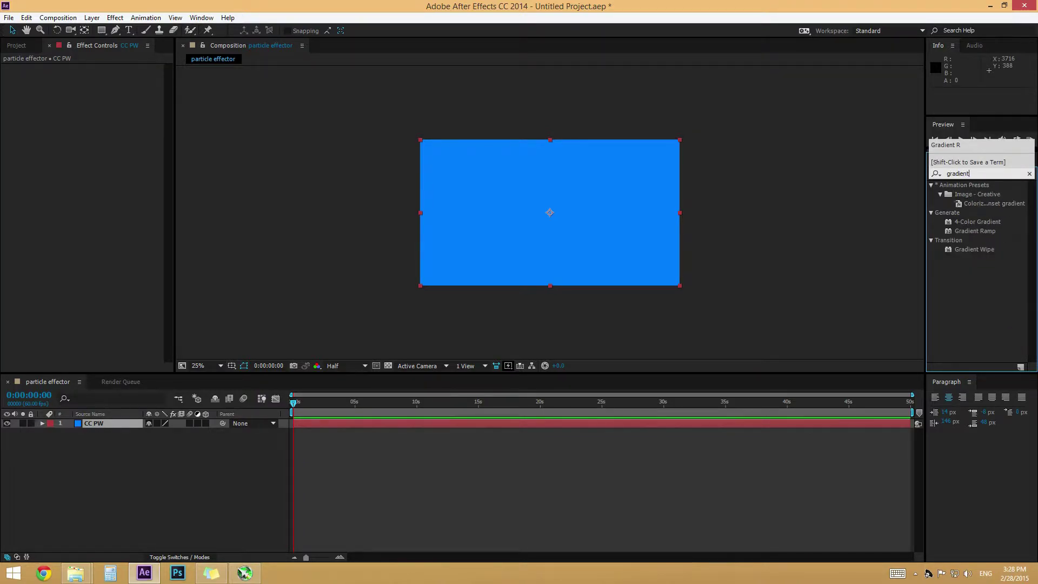
drag(985, 231, 546, 227)
click(127, 114)
click(116, 137)
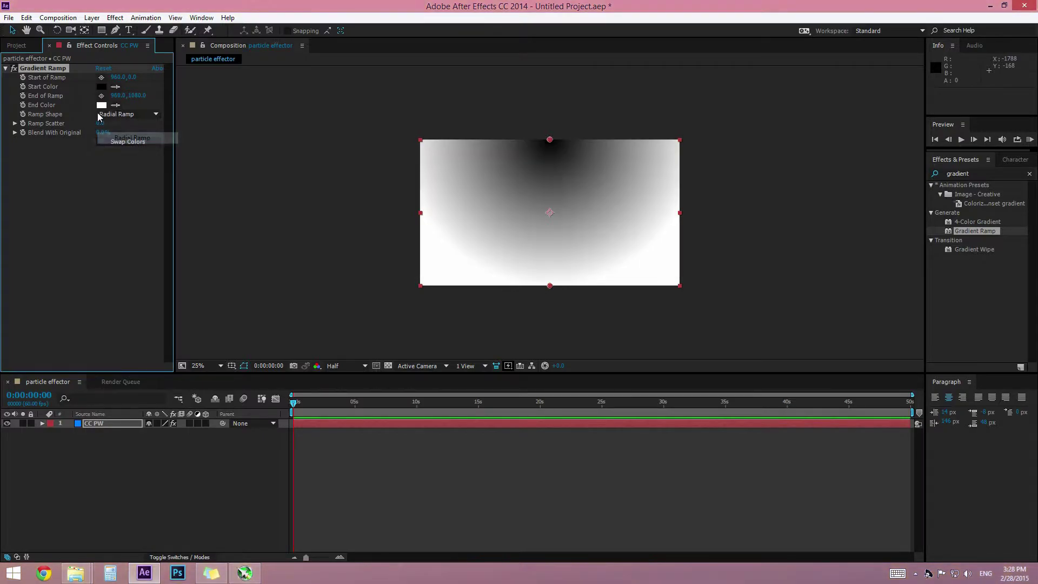
- Set the Gradient Ramp's start color to bright green and its end color to a darker green
click(102, 87)
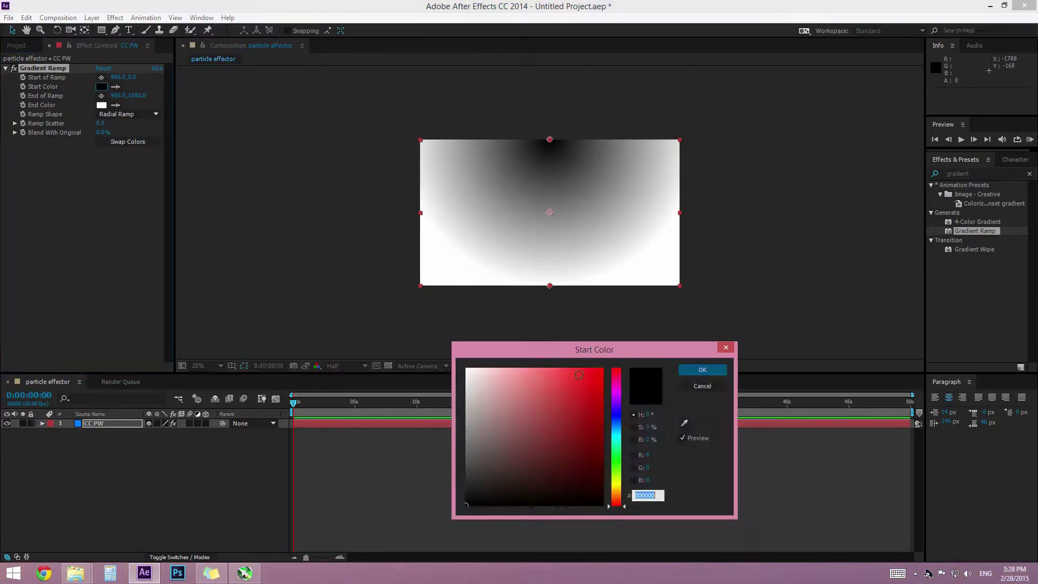
click(619, 474)
click(592, 372)
click(703, 369)
click(108, 104)
click(619, 461)
mouse_move(595, 439)
mouse_down()
mouse_move(640, 445)
mouse_move(641, 425)
mouse_up()
click(702, 369)
key(period)
key(period)
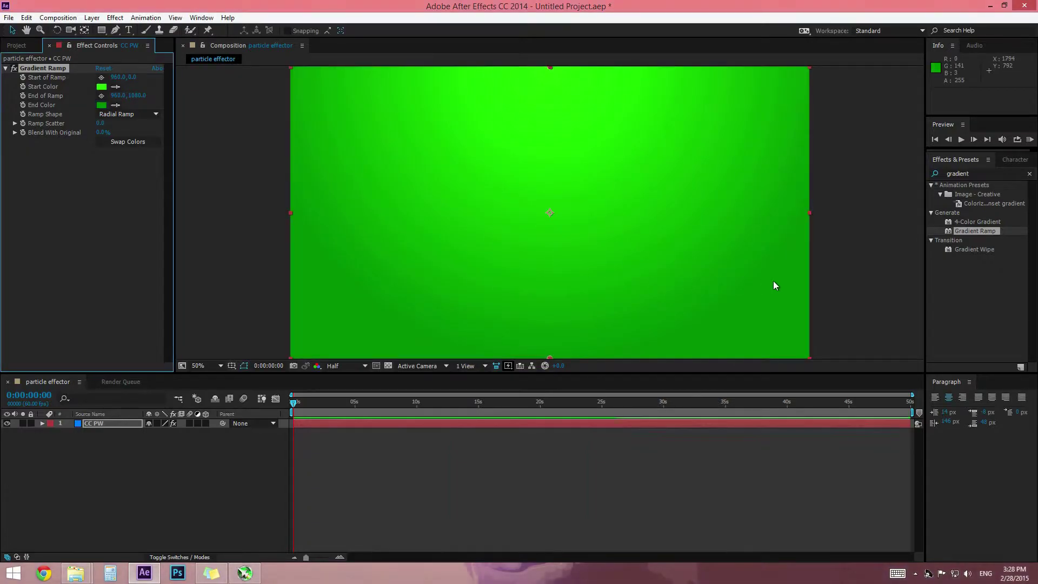
click(872, 278)
key(comma)
key(comma)
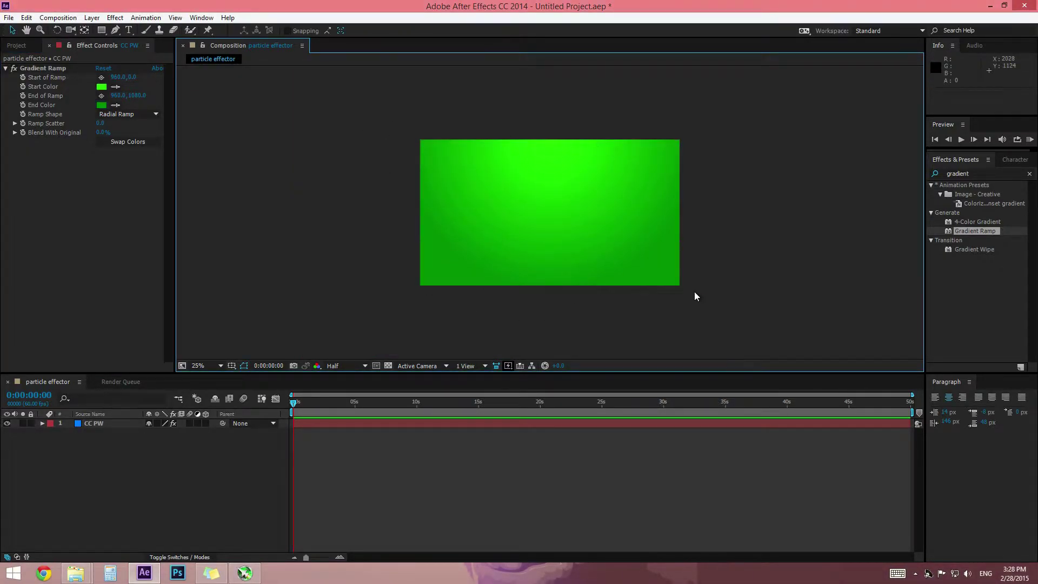
- Find the CC Particle World effect by searching for "cc pa" and apply it to the CC PW solid
click(1029, 174)
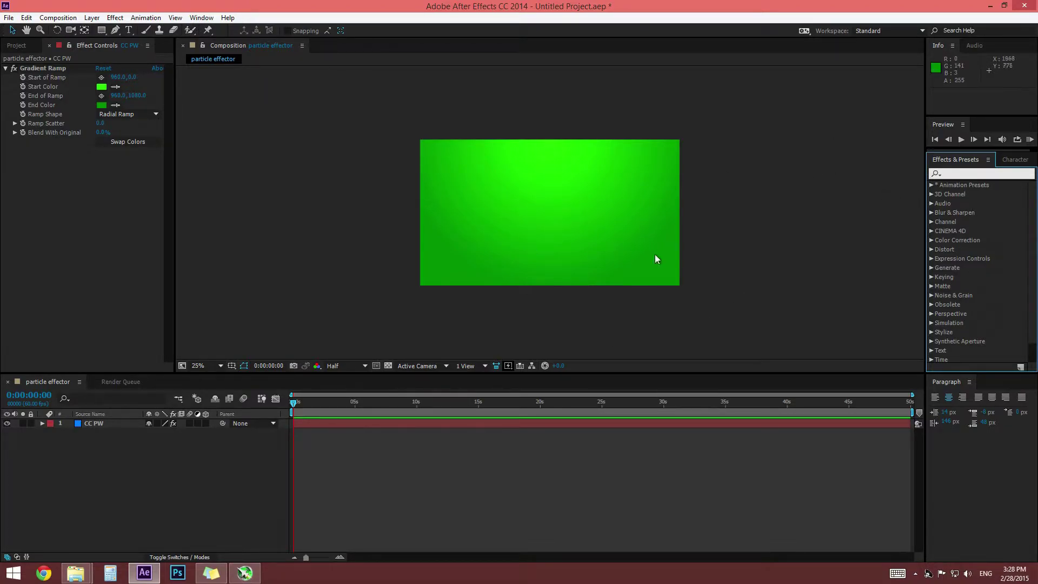
click(932, 174)
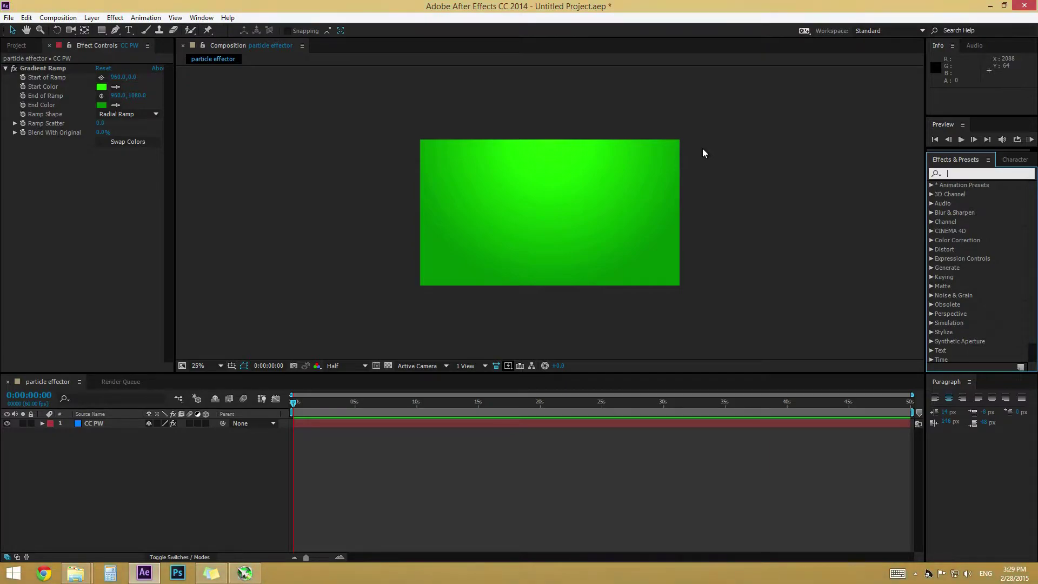
text(cc w)
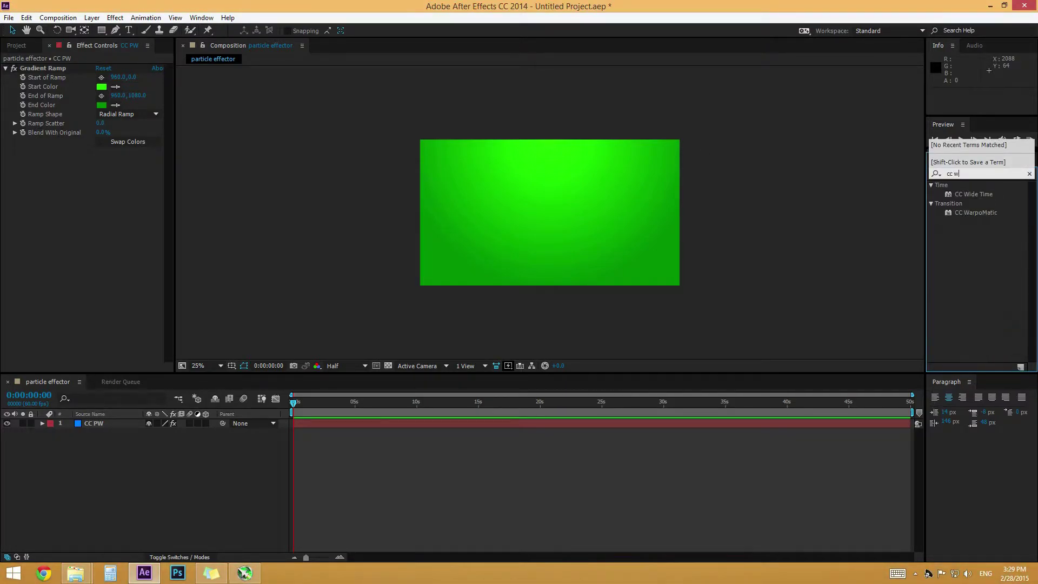
key(BackSpace)
text(pa)
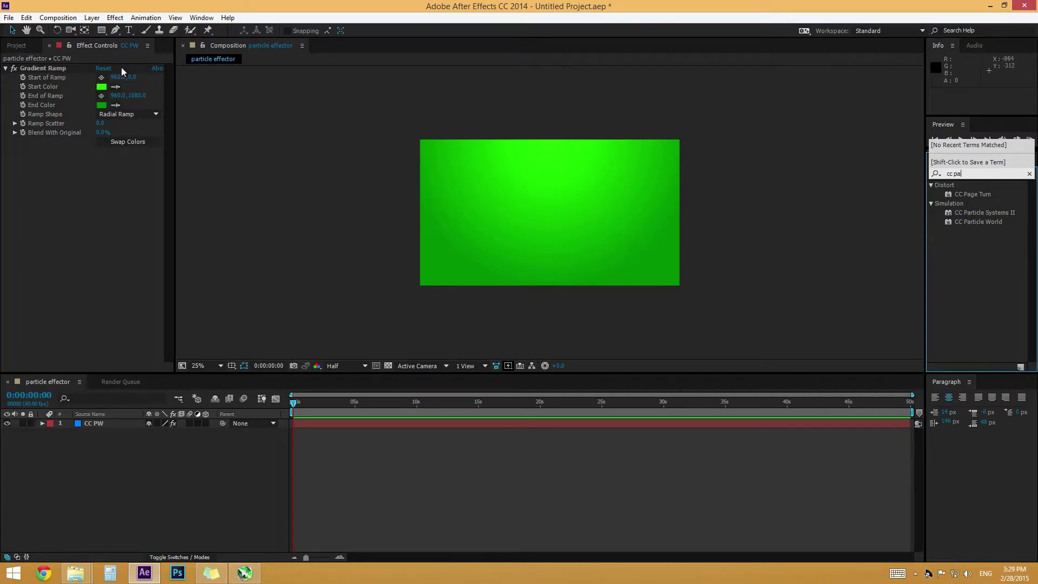
click(114, 17)
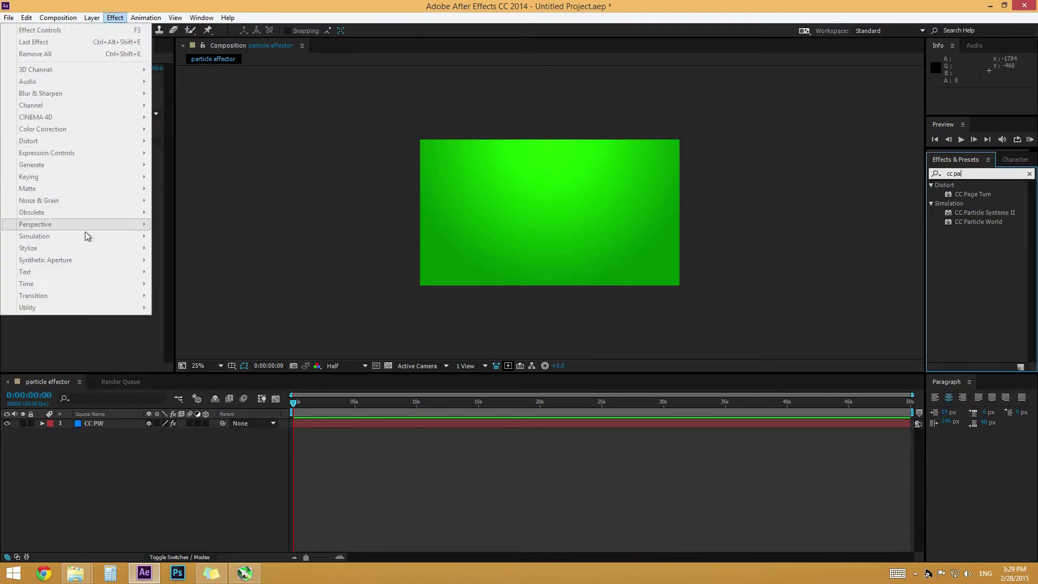
click(184, 244)
click(114, 18)
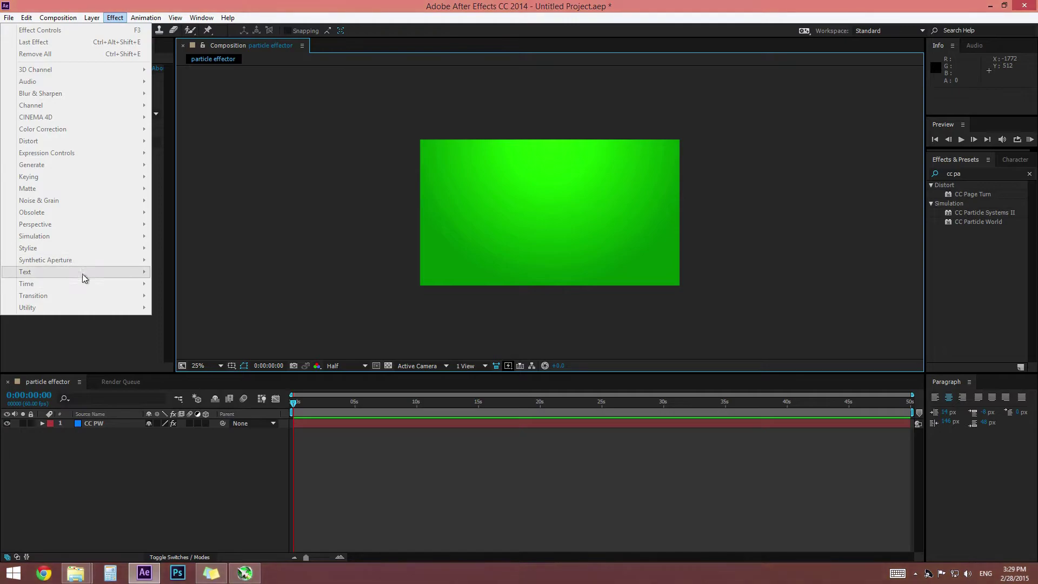
click(94, 423)
click(115, 17)
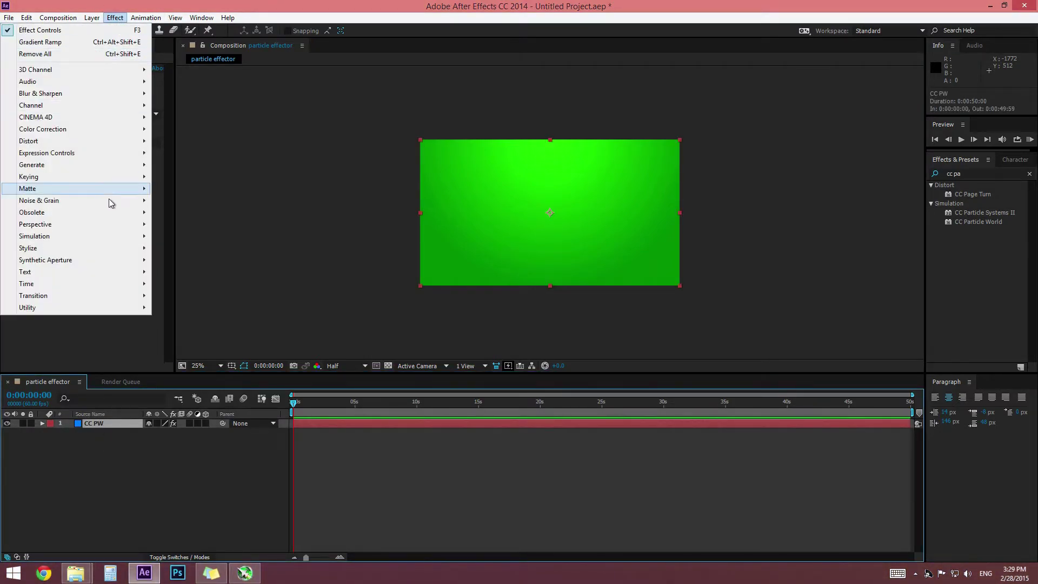
mouse_move(121, 248)
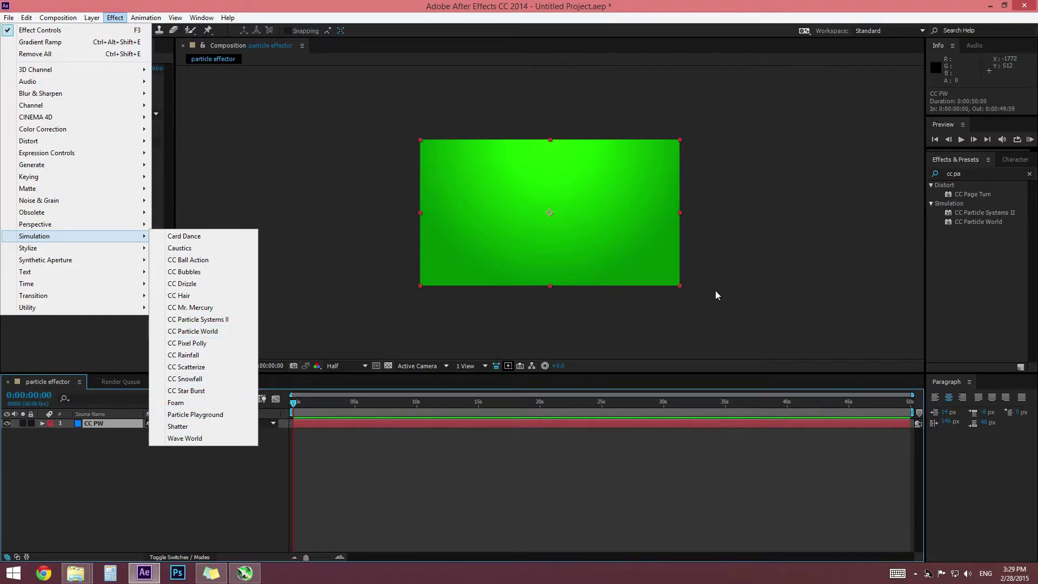
click(988, 225)
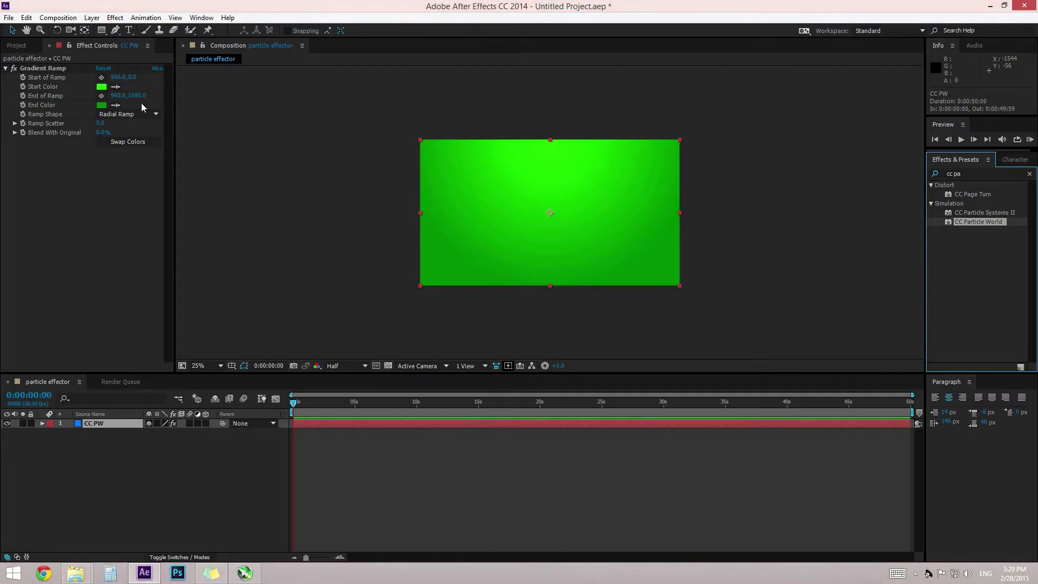
drag(979, 221, 573, 229)
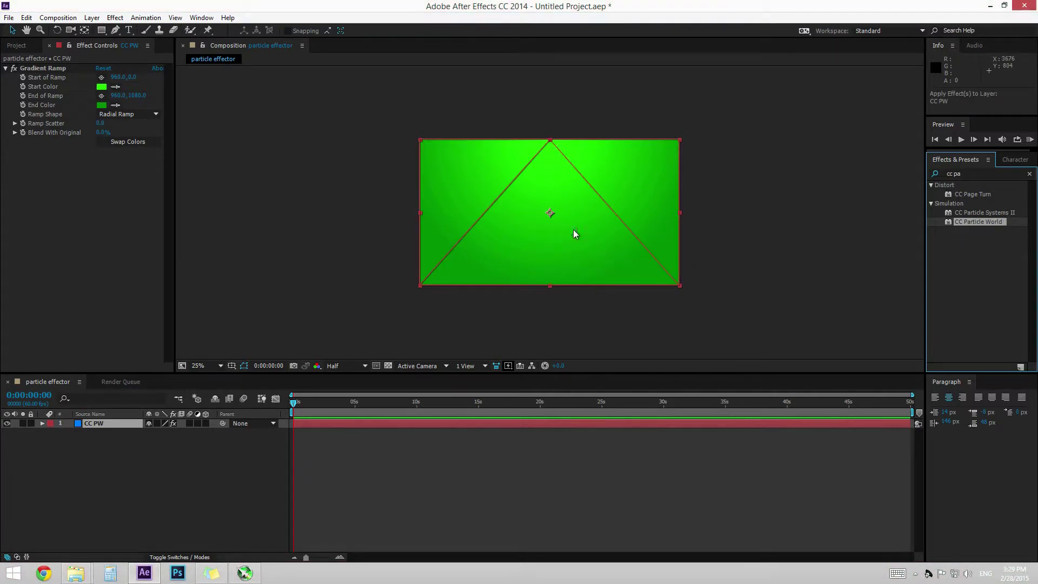
- Set the composition's preview resolution to Full
key(period)
key(period)
key(period)
key(period)
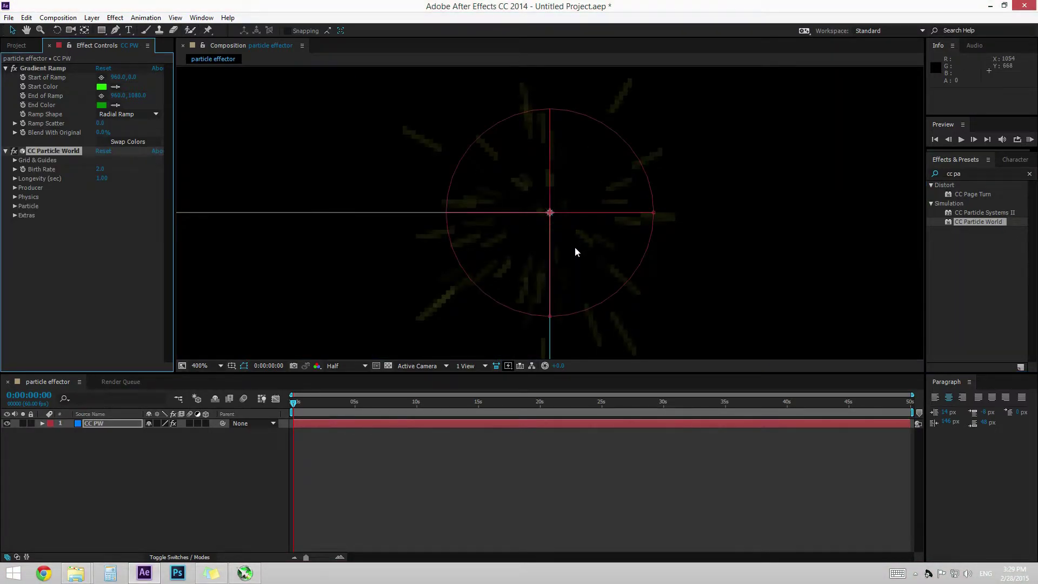
click(344, 372)
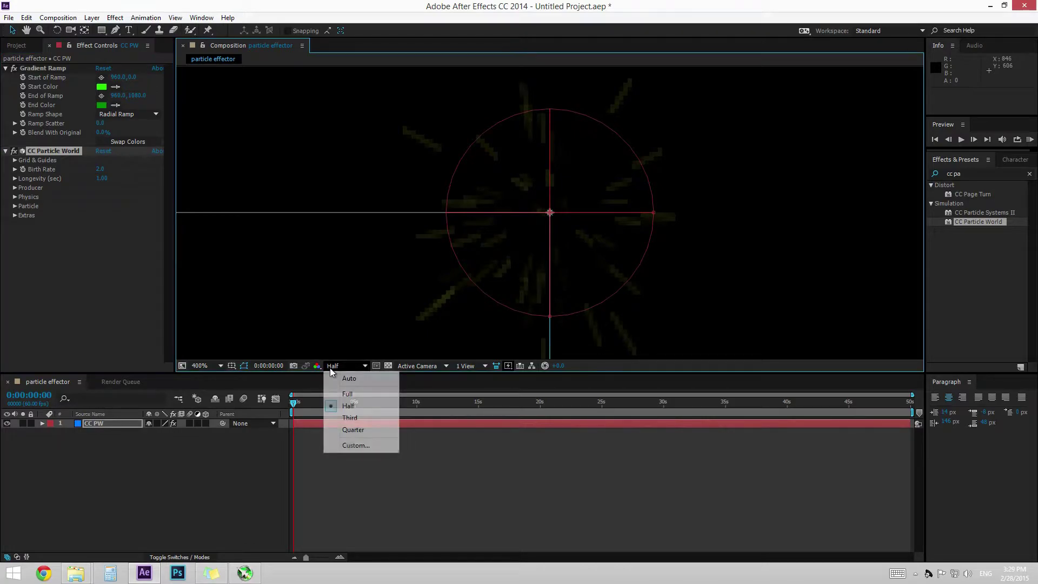
click(350, 394)
key(comma)
scroll(572, 238, up, 3)
scroll(572, 239, down, 5)
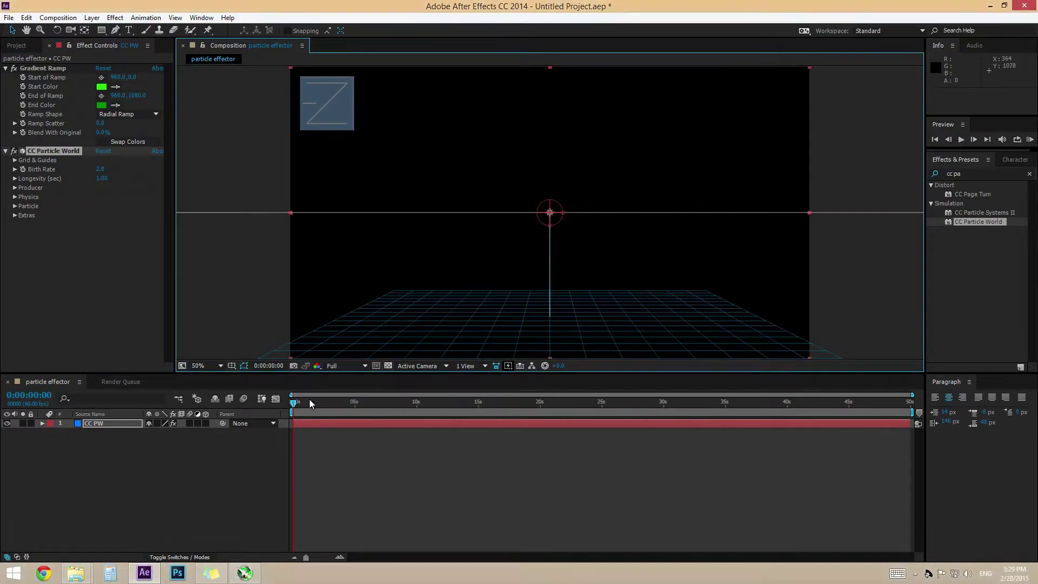
click(346, 366)
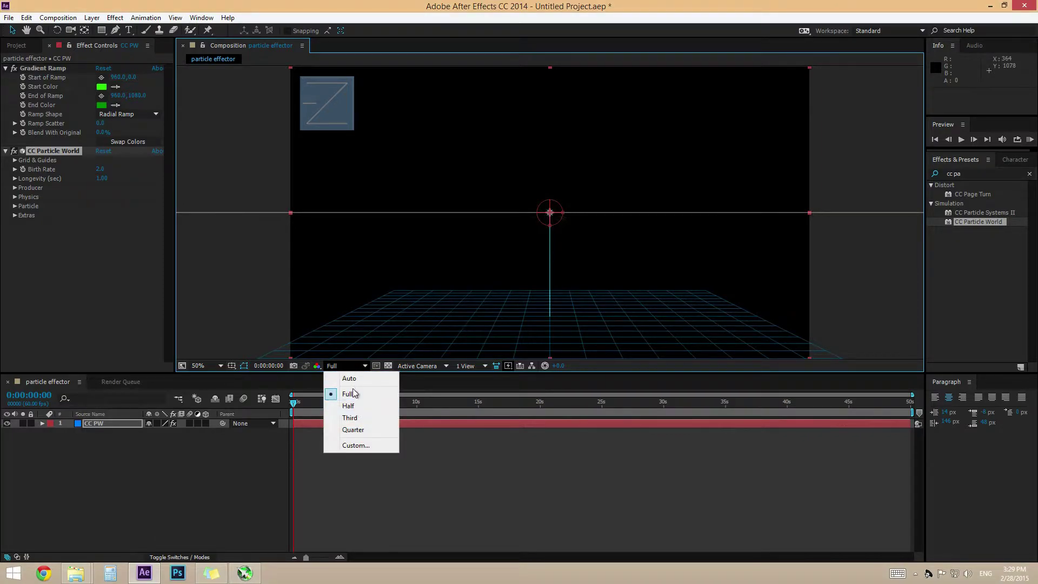
click(353, 394)
- Raise CC Particle World's Birth Rate to about 63.4
scroll(345, 170, down, 2)
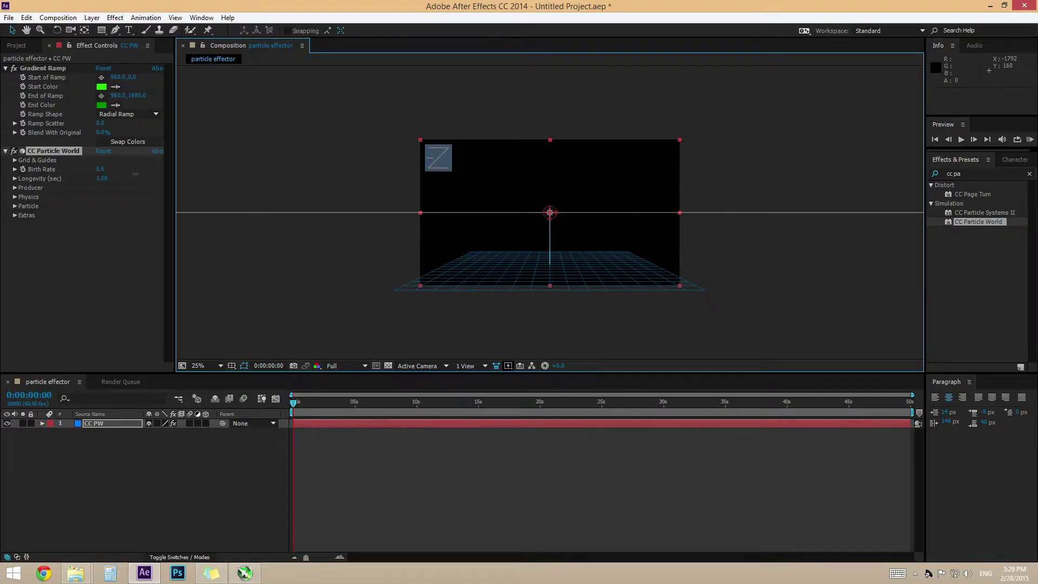
scroll(541, 217, up, 5)
drag(100, 173, 381, 211)
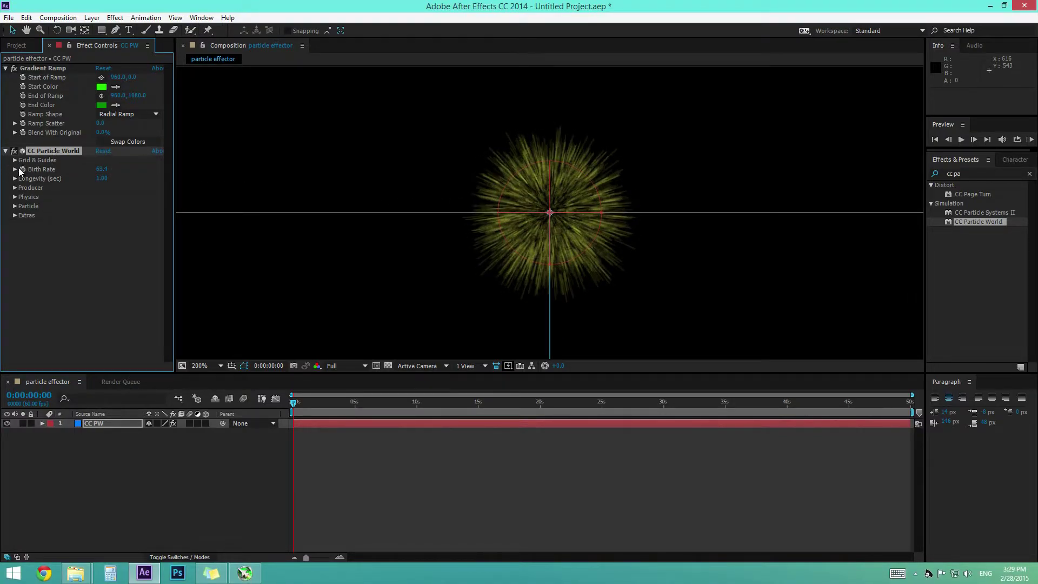
- Expand CC Particle World's Birth Rate, Longevity, Producer, Physics, Particle and Extras settings
click(15, 169)
click(15, 194)
click(15, 216)
click(15, 281)
scroll(22, 325, down, 1)
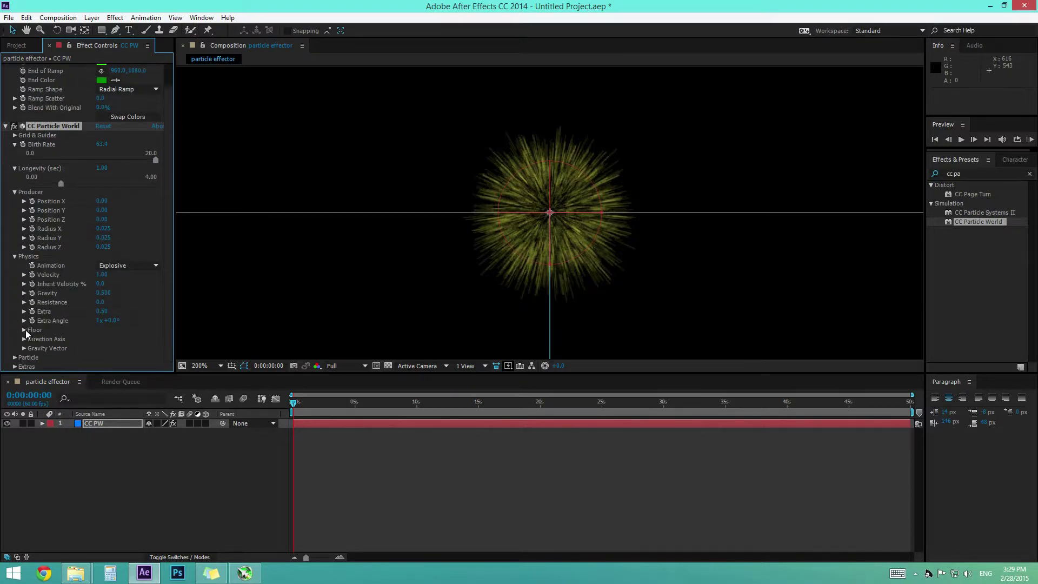
click(14, 358)
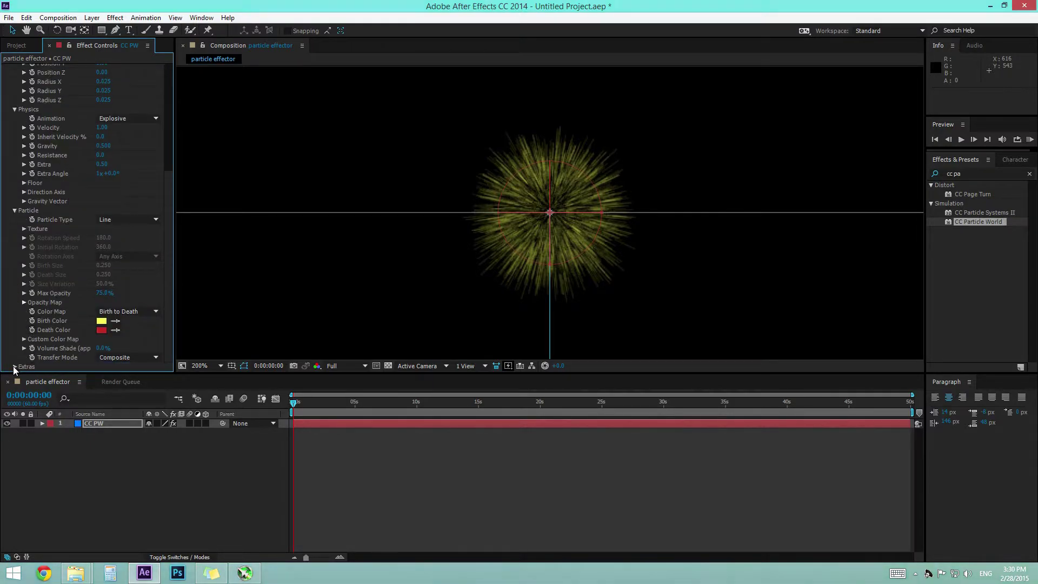
click(15, 366)
scroll(75, 243, up, 9)
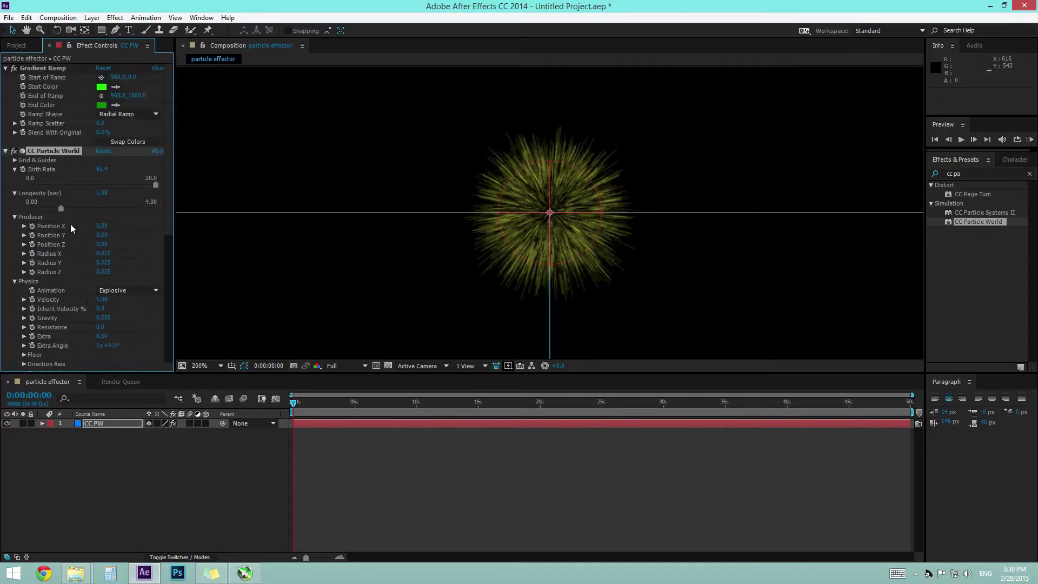
- Lower CC Particle World's Birth Rate to about 16.5 and its Longevity to about 0.04 seconds
mouse_move(152, 184)
mouse_down()
mouse_move(105, 200)
mouse_move(149, 201)
mouse_move(122, 183)
mouse_move(131, 188)
mouse_up()
key(ctrl+z)
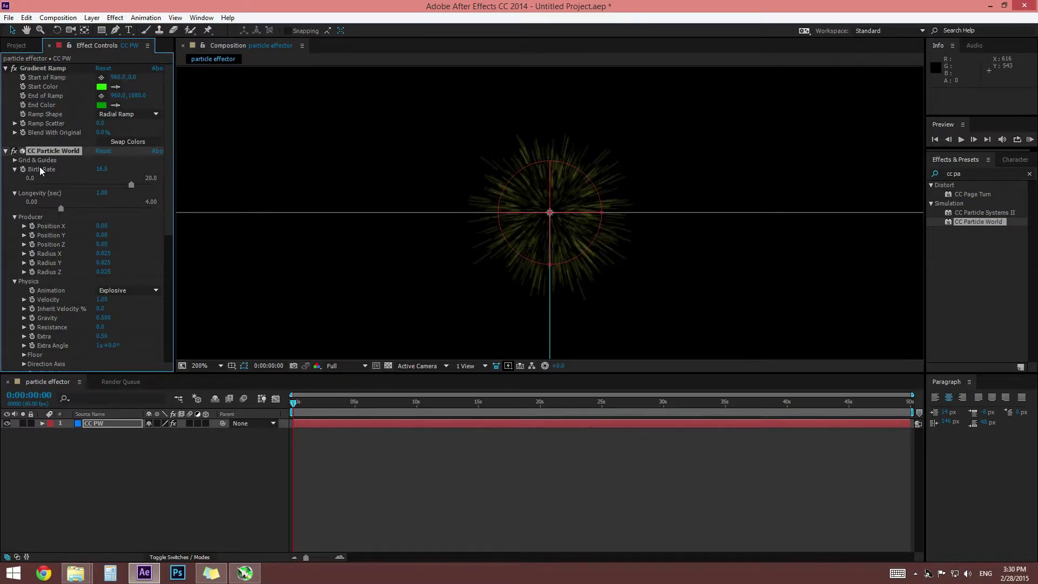
scroll(51, 259, down, 8)
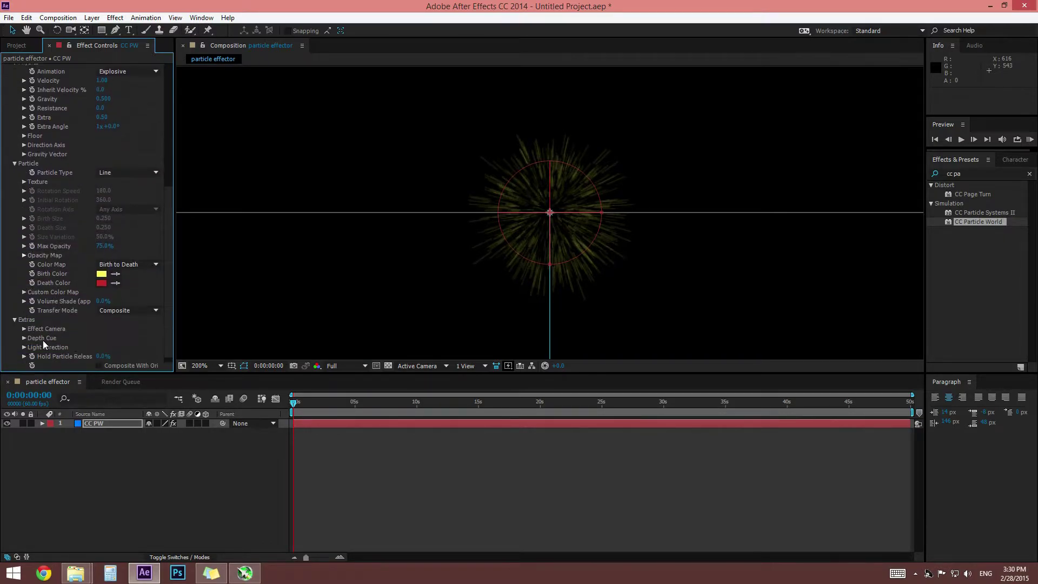
scroll(50, 219, down, 1)
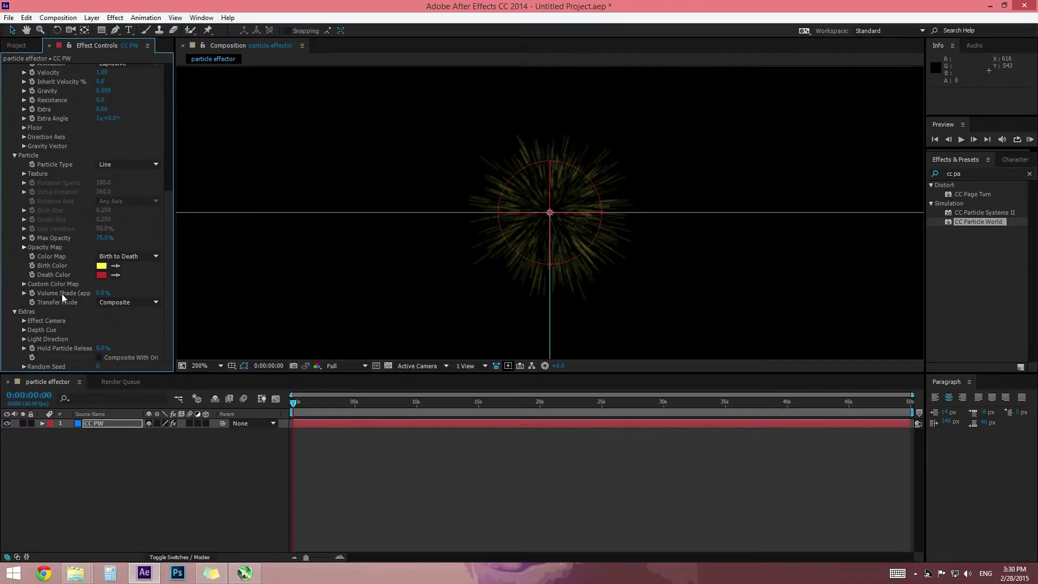
scroll(89, 248, up, 8)
scroll(154, 206, up, 7)
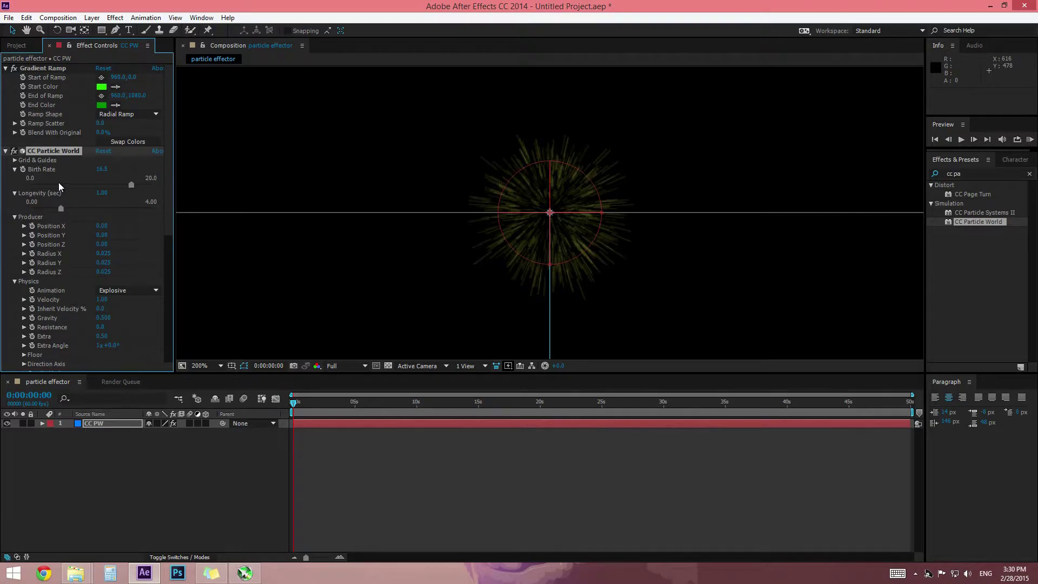
scroll(53, 310, down, 11)
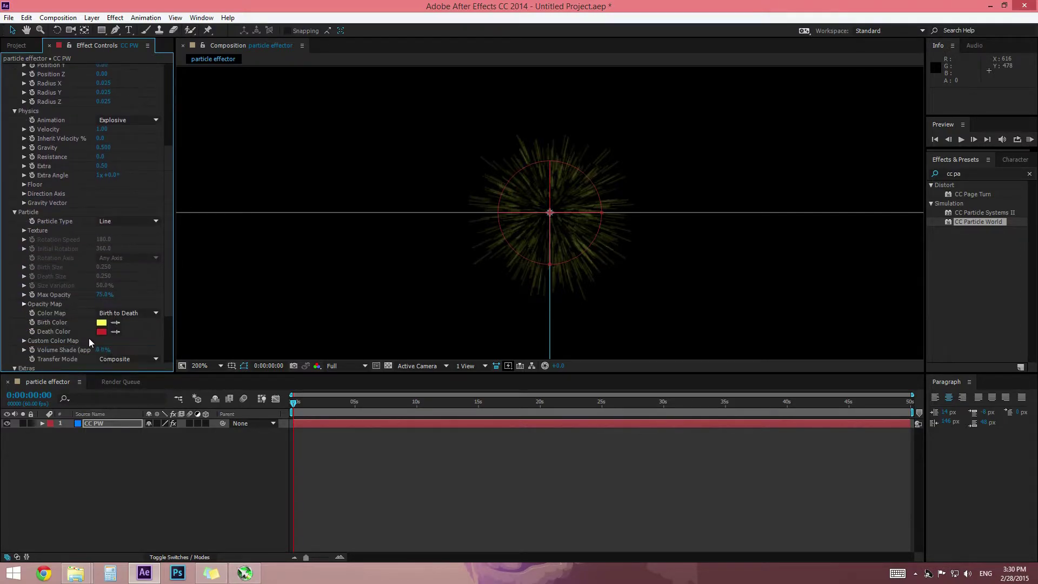
scroll(67, 287, up, 11)
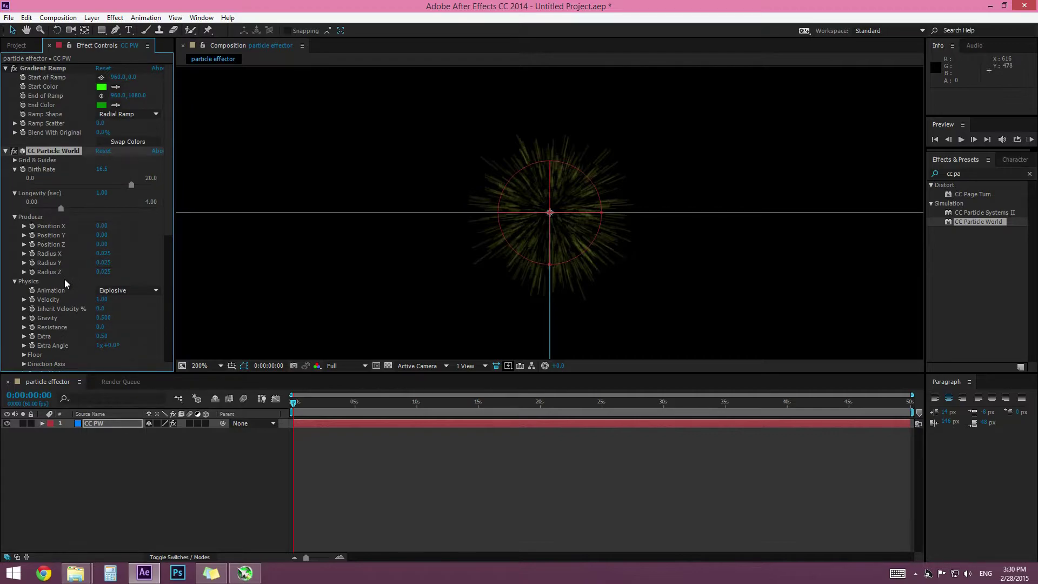
drag(63, 206, 31, 214)
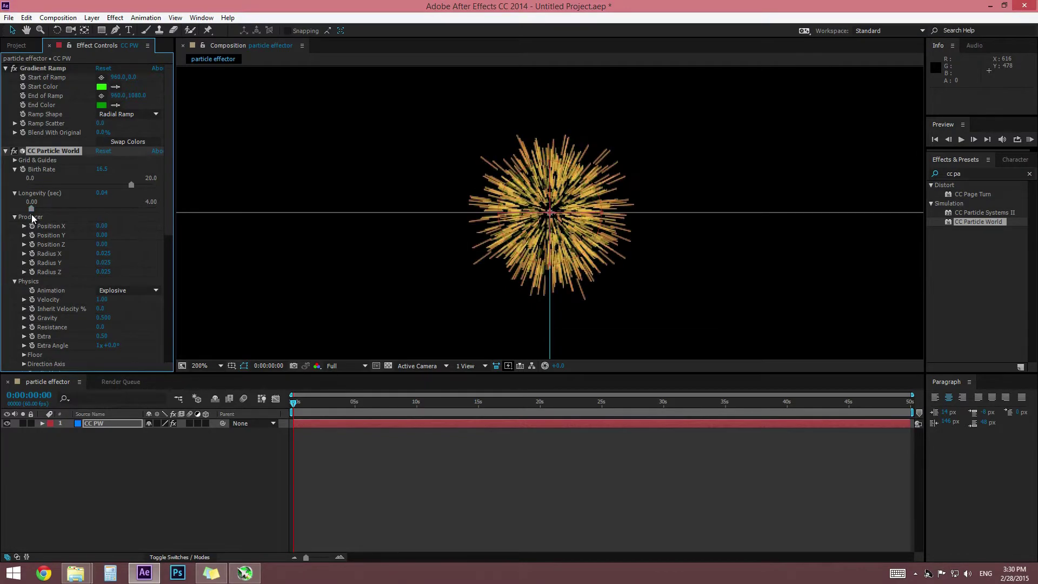
- Try moving the producer to Position X -0.03 and Position Y 0.01 and enlarging its Radius X and Radius Y
drag(102, 226, 111, 253)
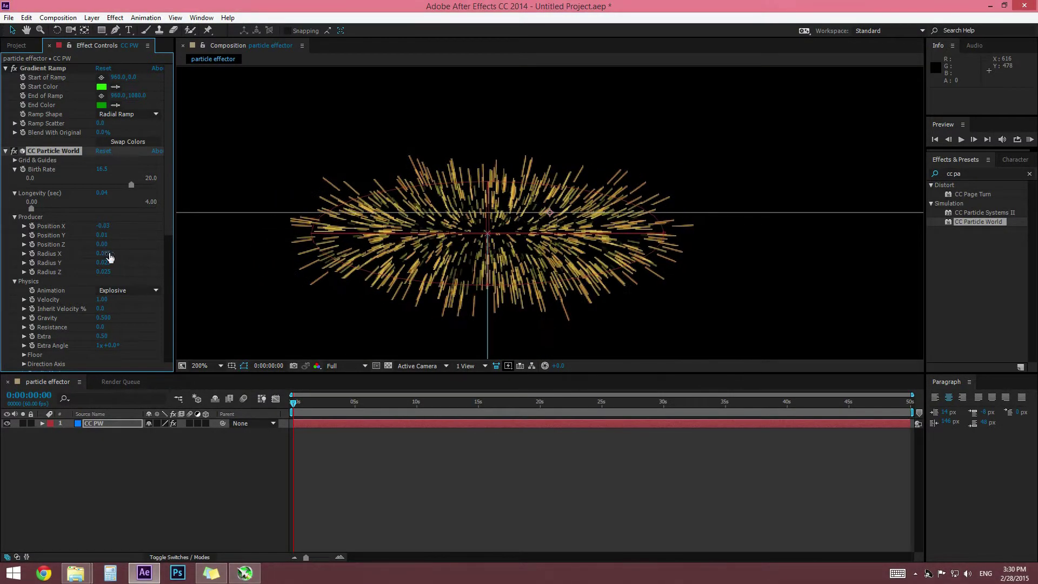
key(ctrl+z)
drag(102, 254, 108, 261)
key(ctrl+z)
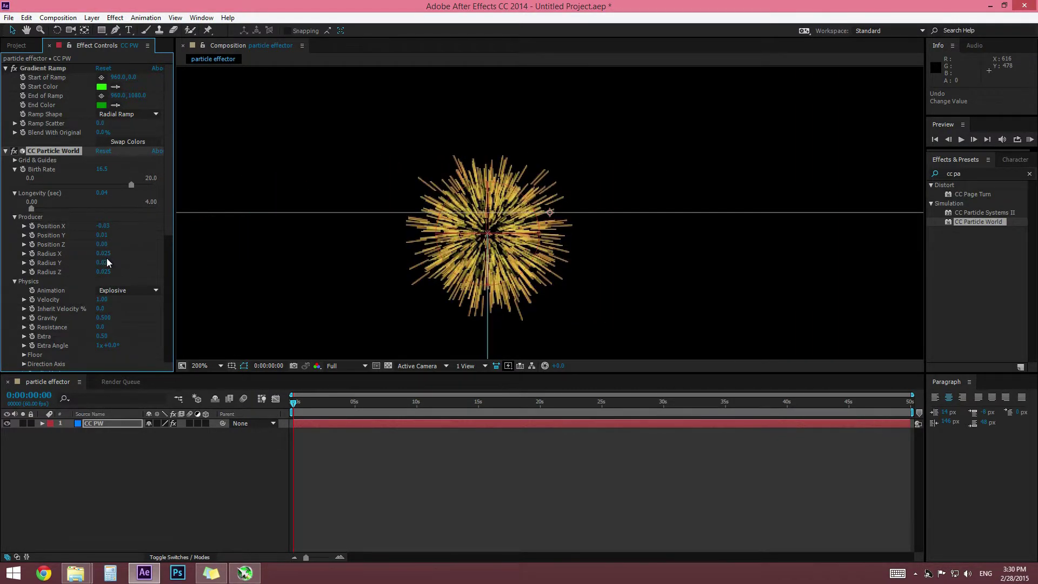
drag(112, 264, 112, 265)
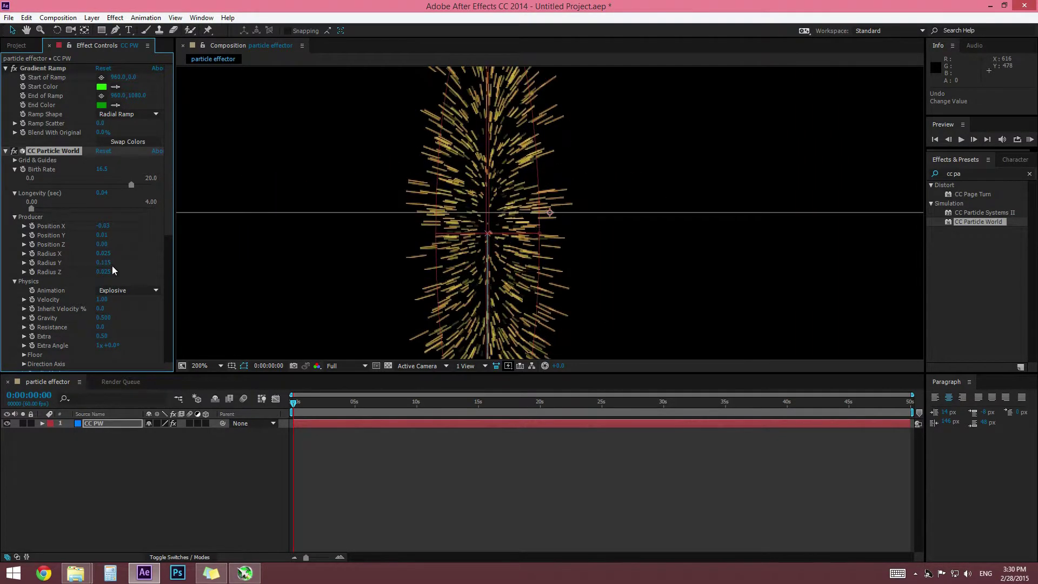
key(ctrl+z)
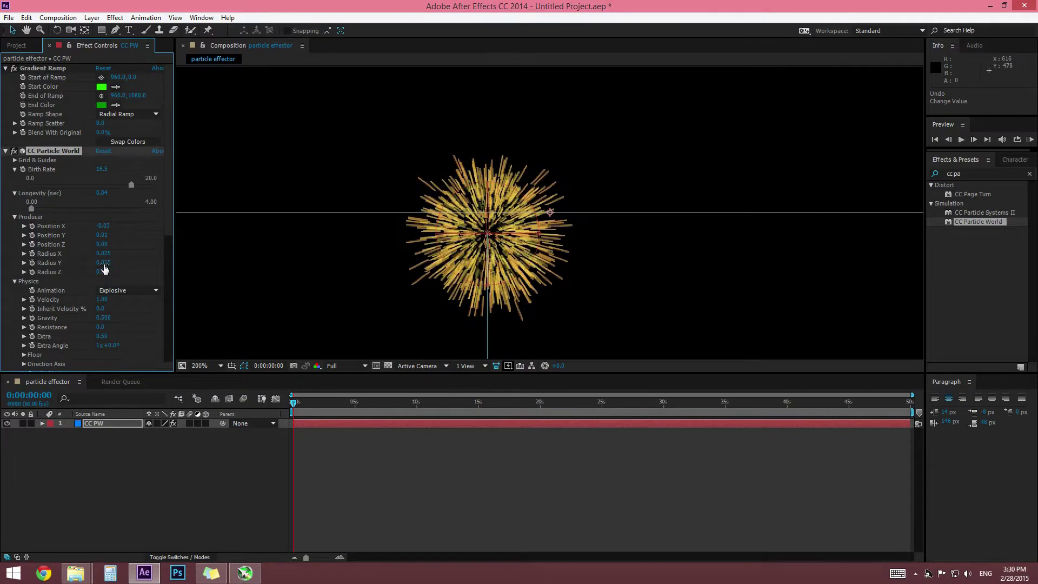
- Try a Radius Z of about 0.43, a larger Radius Y and a Position Z of about -0.5 for the producer
click(24, 271)
drag(44, 286, 88, 290)
click(24, 262)
drag(91, 281, 47, 290)
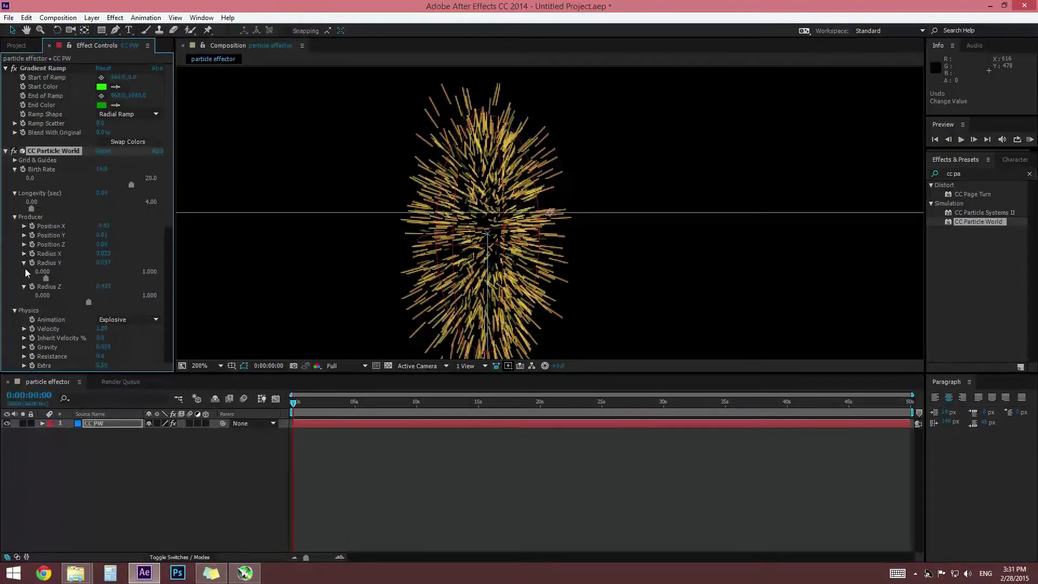
click(23, 245)
mouse_move(96, 260)
mouse_down()
mouse_move(106, 260)
mouse_move(80, 257)
mouse_up()
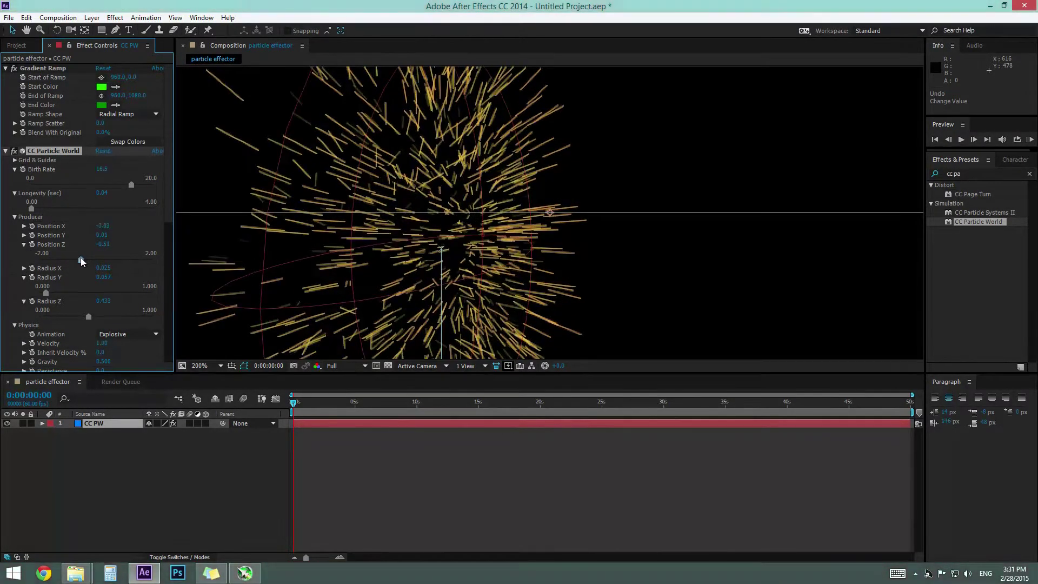
- Undo the producer's position and radius changes
key(ctrl+z)
key(ctrl+z)
key(ctrl+z)
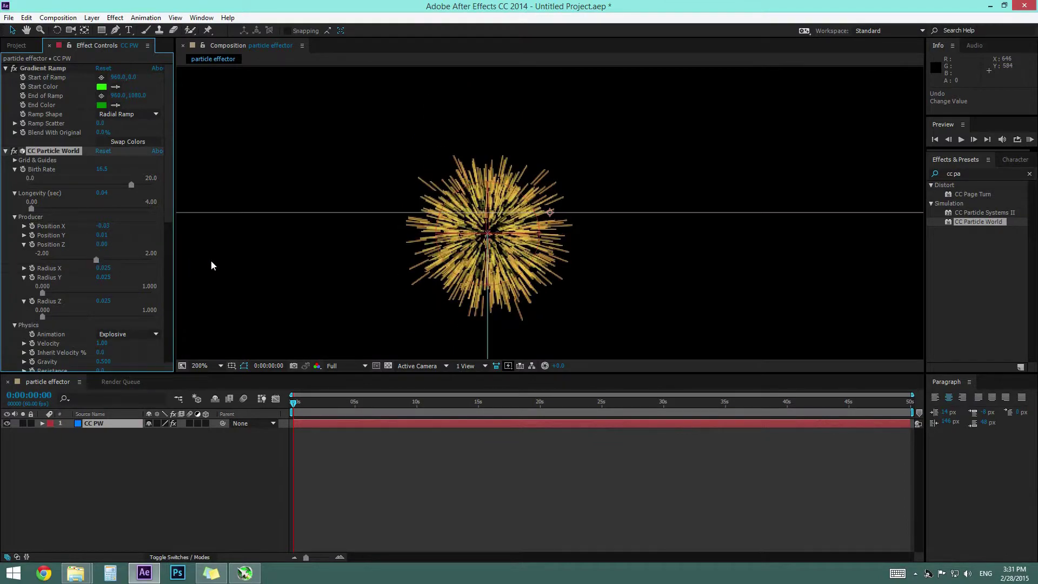
key(ctrl+z)
key(ctrl+z)
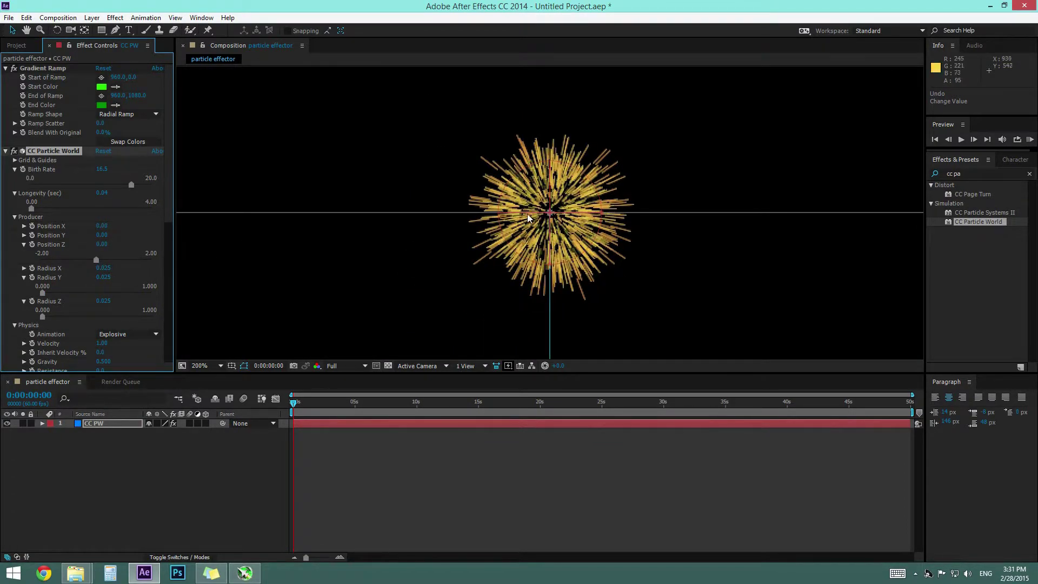
- Set the Physics Velocity to about 13.45, Gravity to about 1.47 and Resistance to 2.0
key(comma)
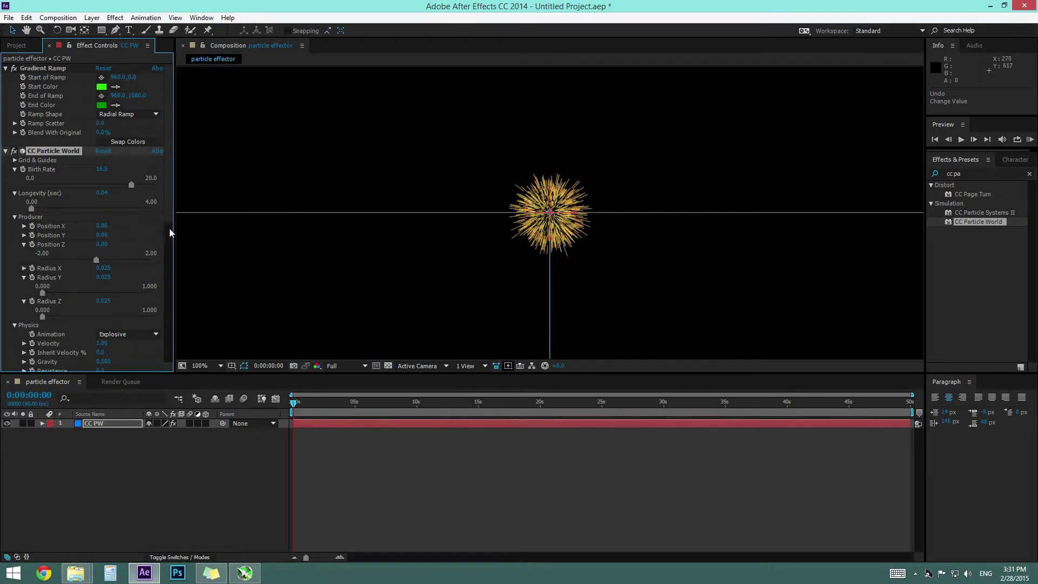
click(5, 152)
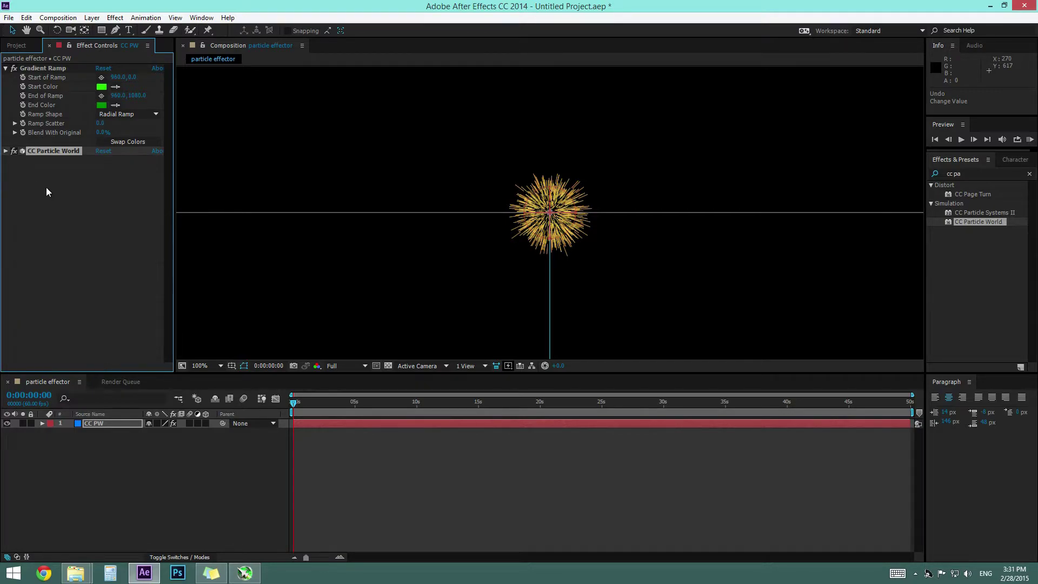
click(5, 151)
scroll(60, 286, down, 5)
scroll(54, 146, up, 1)
scroll(38, 111, up, 1)
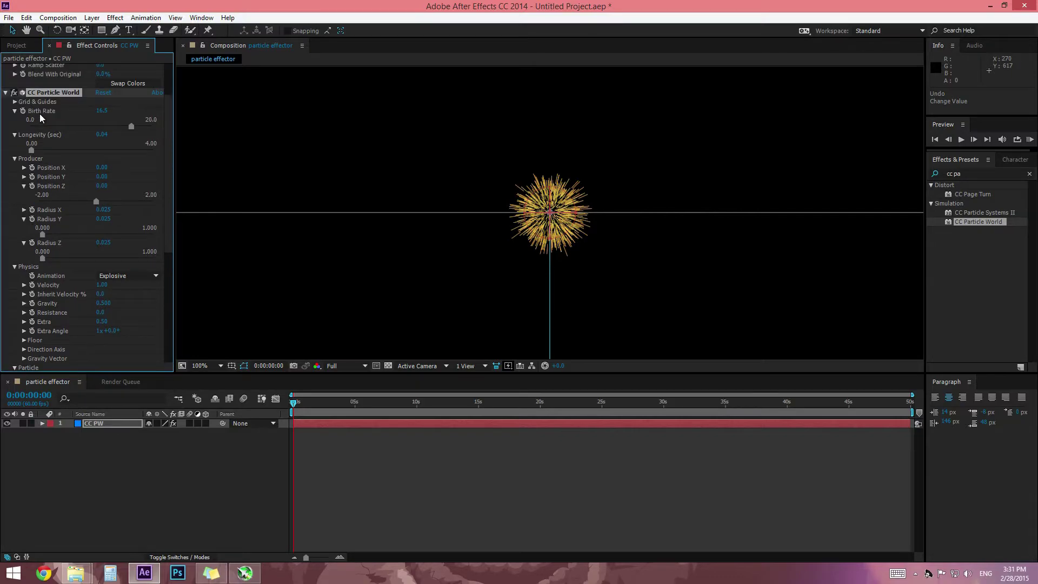
scroll(77, 326, down, 1)
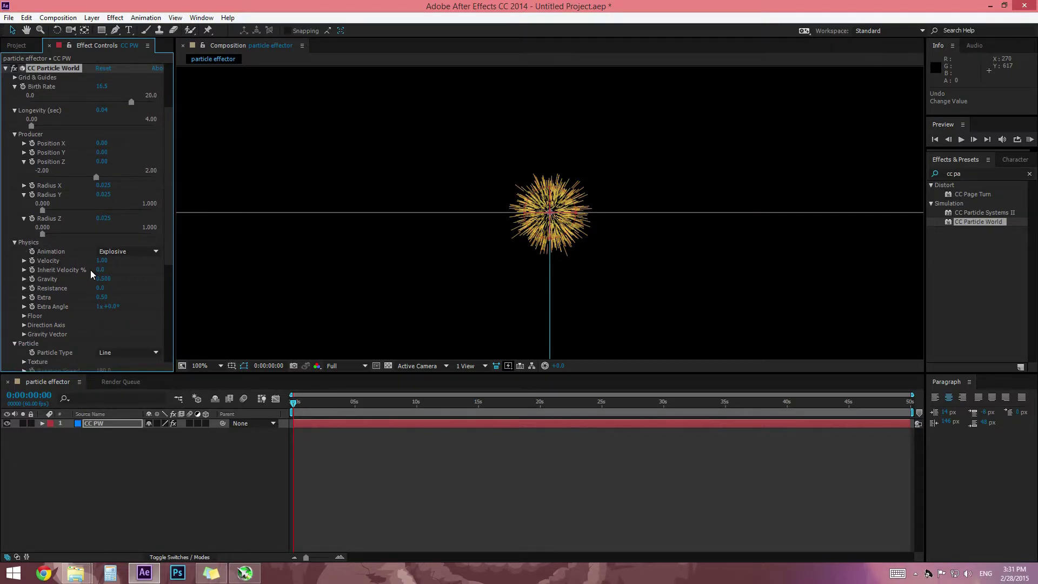
drag(102, 260, 531, 262)
scroll(532, 261, down, 1)
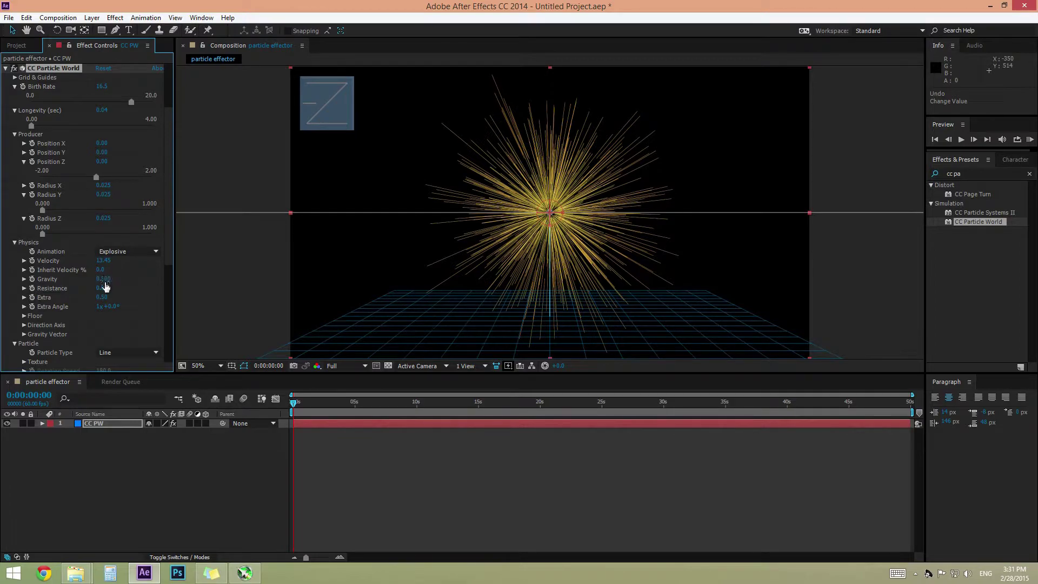
drag(109, 279, 163, 285)
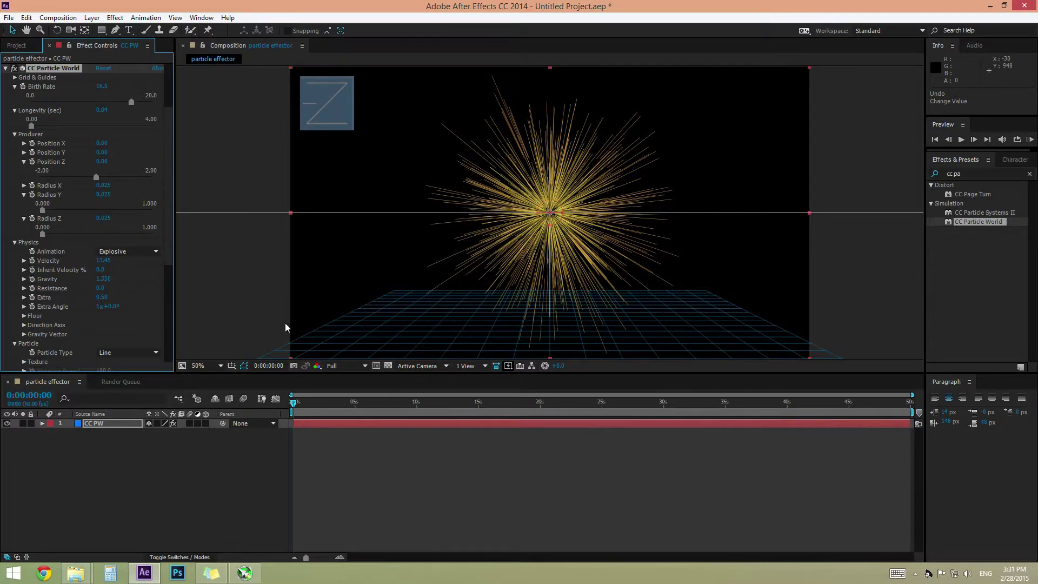
drag(103, 280, 291, 346)
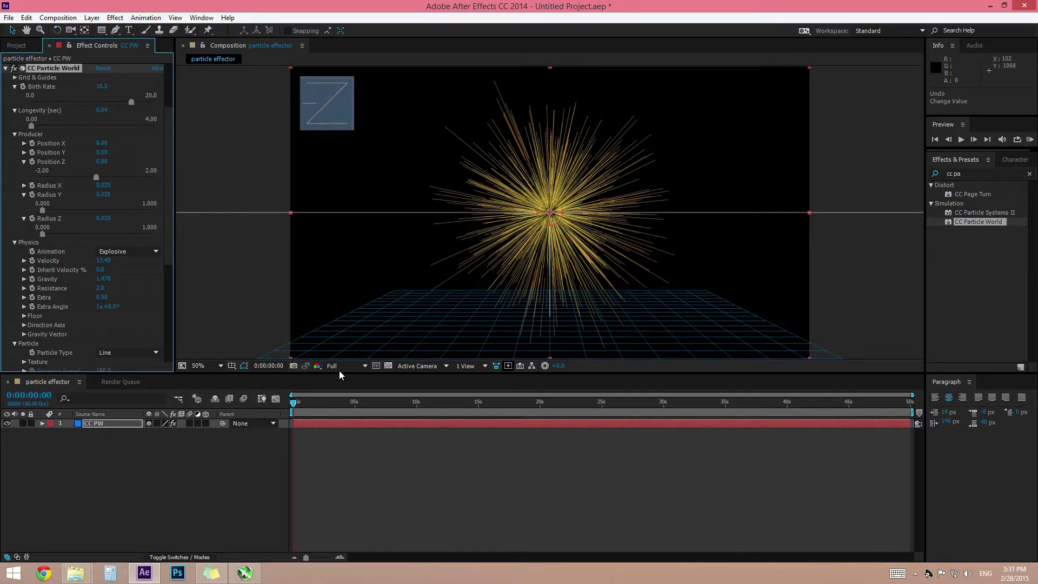
- Lower the composition's preview resolution to Half and play back the start of the particle animation
mouse_move(315, 405)
mouse_down()
mouse_move(402, 406)
mouse_move(303, 407)
mouse_up()
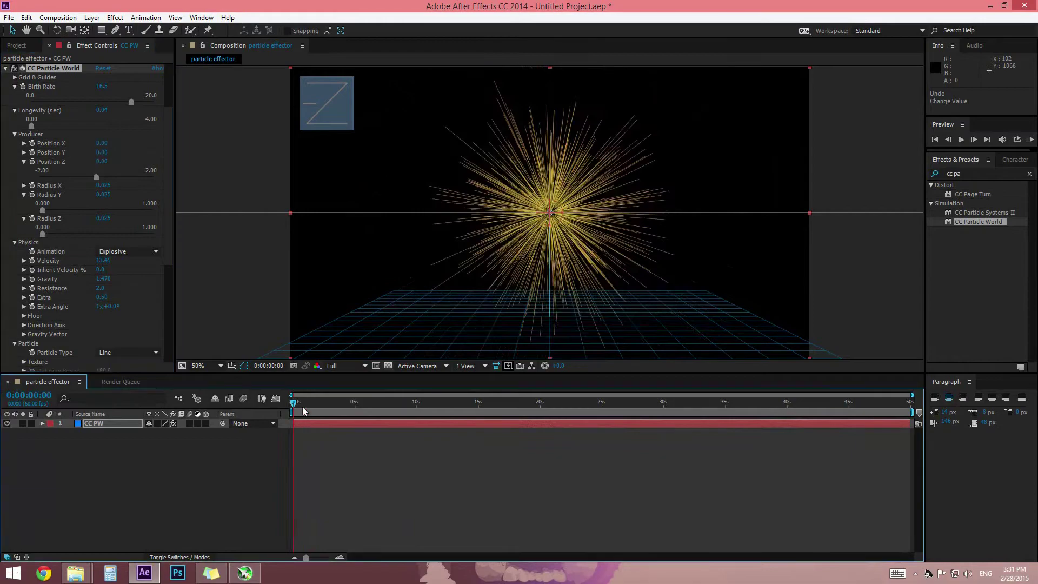
click(342, 367)
click(368, 406)
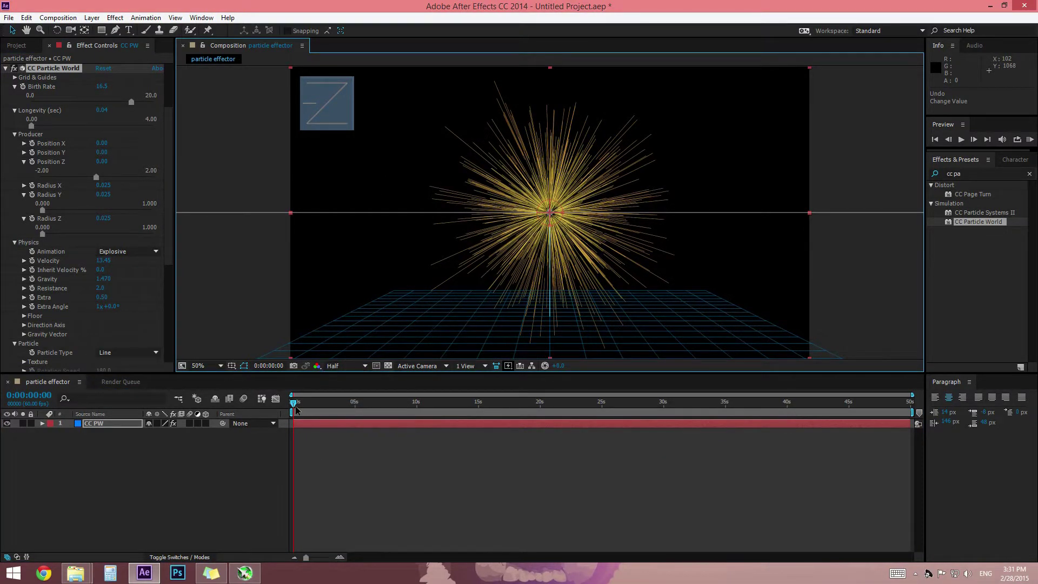
key(space)
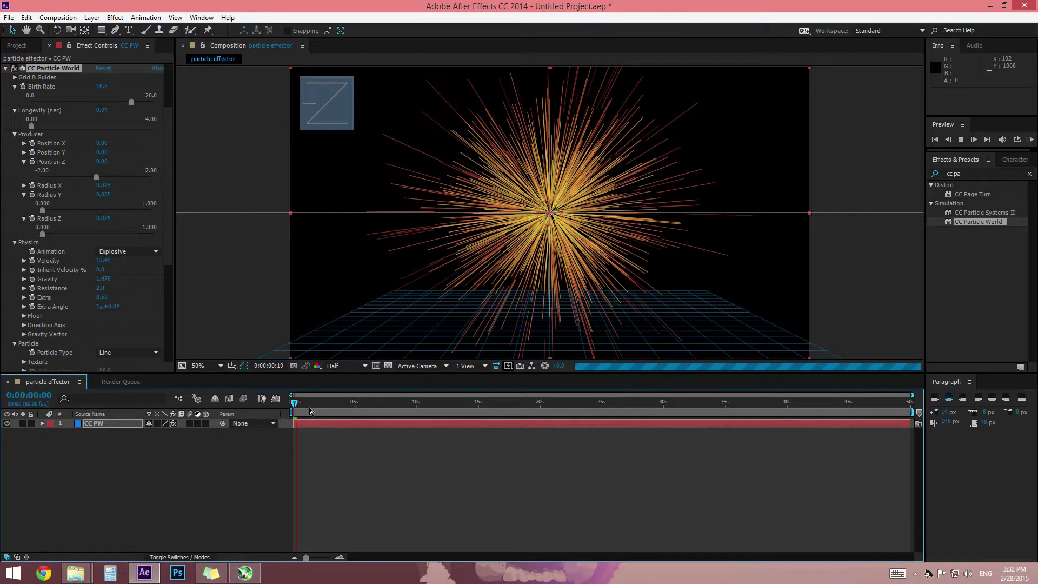
key(space)
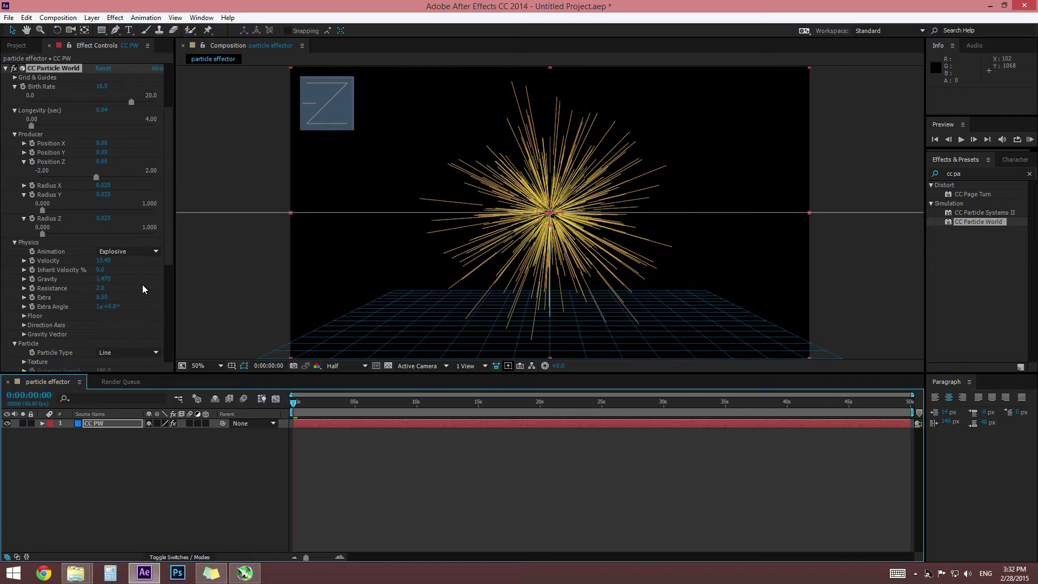
- Try different Floor Position and Extra Angle values in the Physics settings
drag(170, 248, 181, 361)
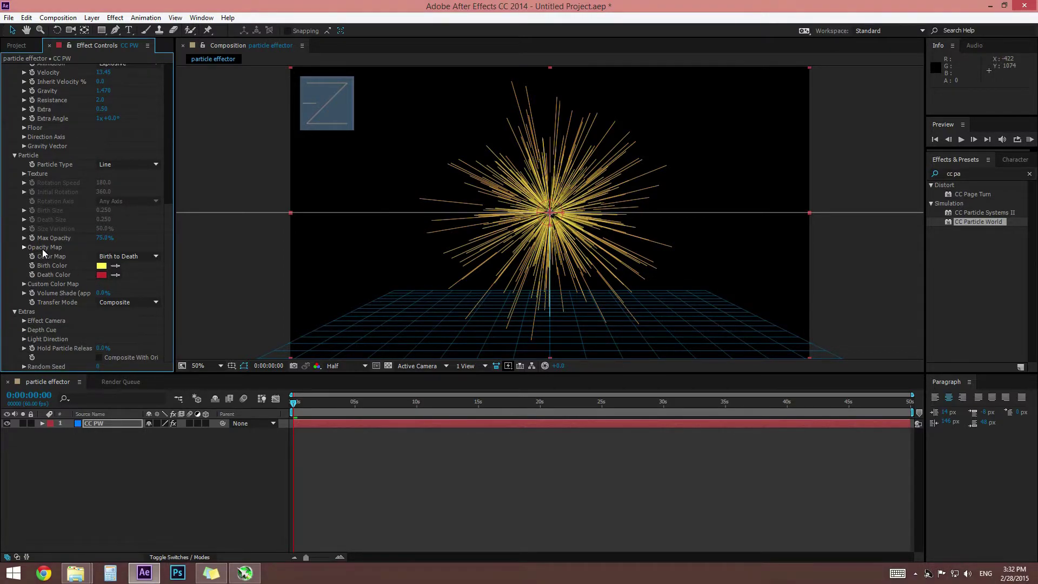
scroll(43, 199, up, 3)
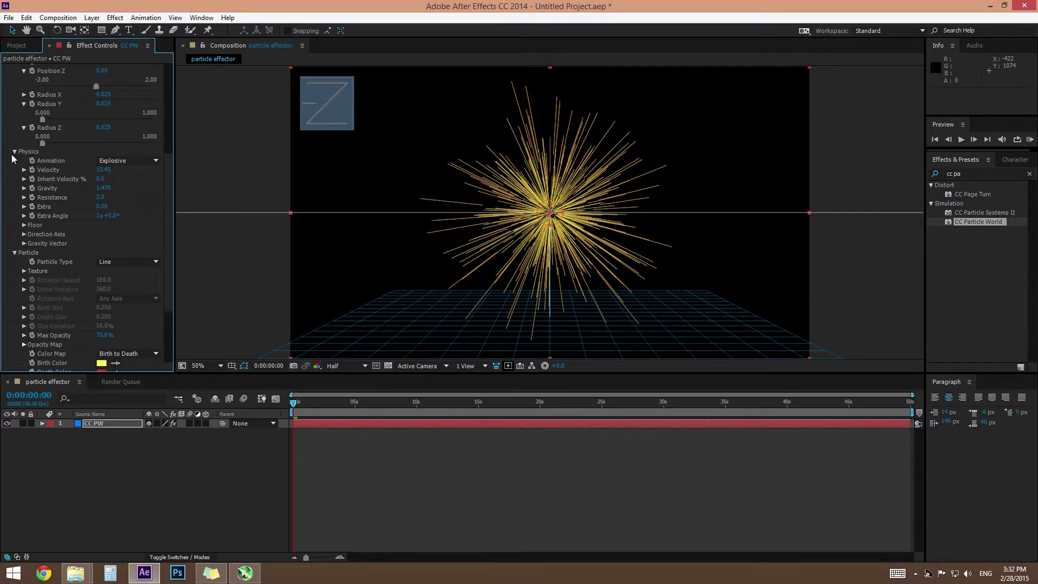
click(24, 225)
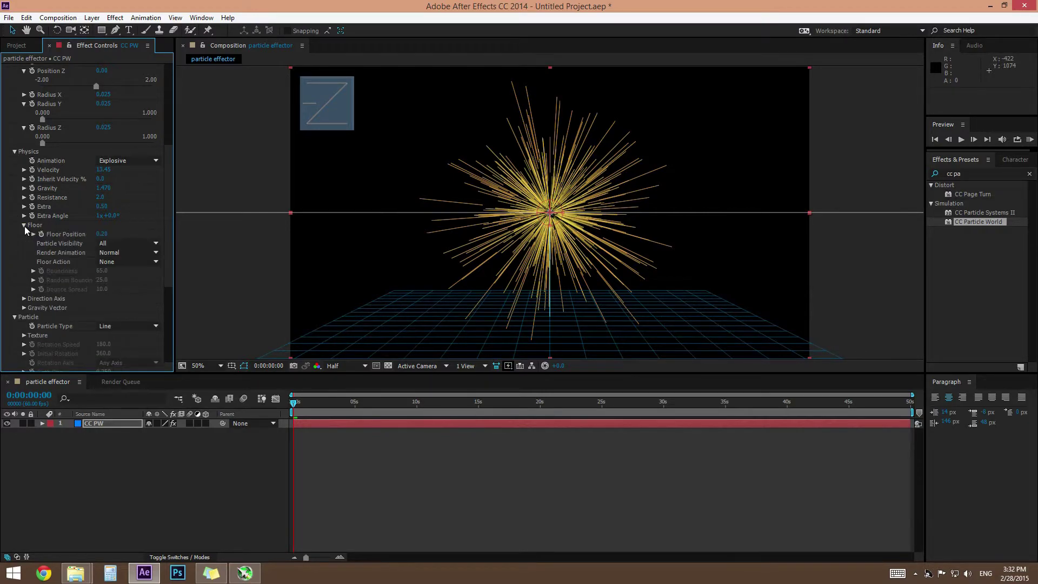
drag(102, 234, 80, 234)
key(ctrl+z)
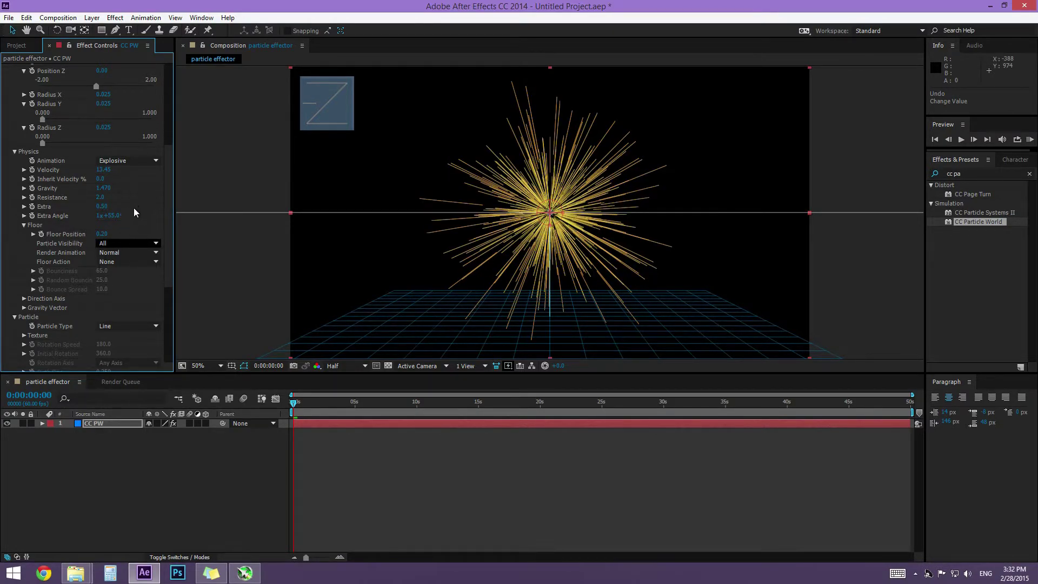
key(ctrl+z)
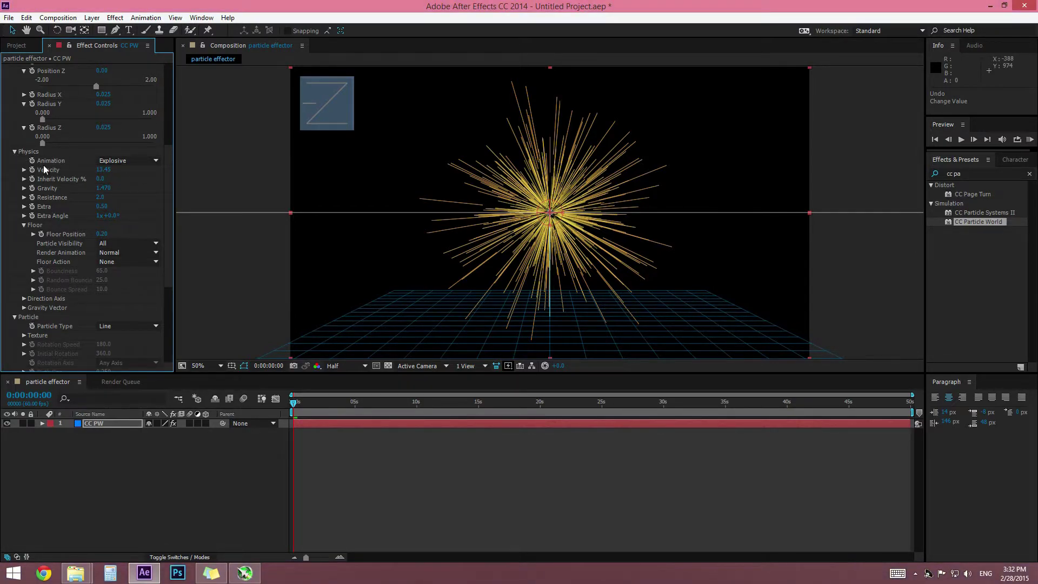
- Try the Direction Axis and Cone Axis animation types in the CC Particle World Physics settings
click(119, 160)
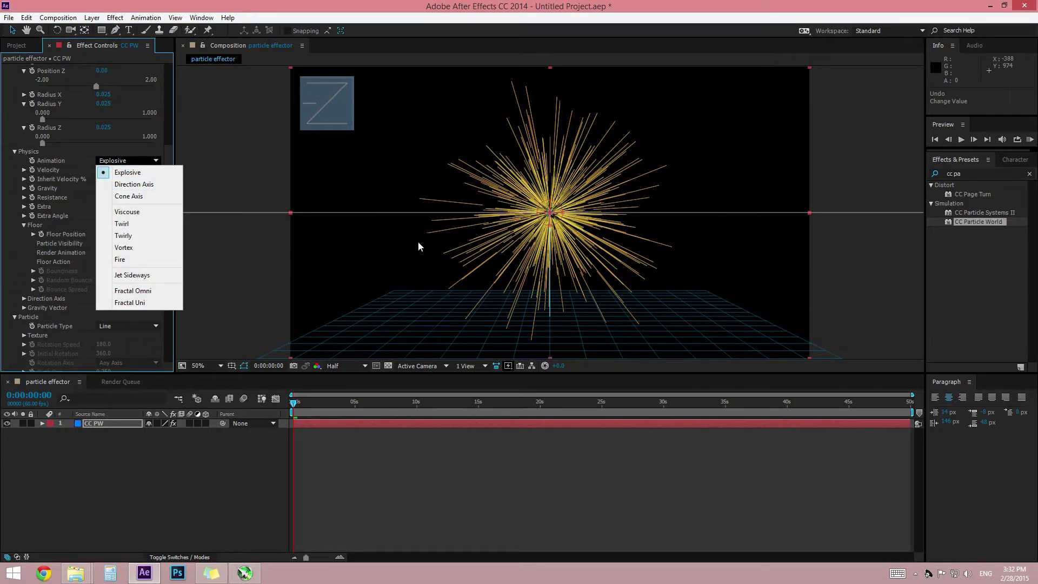
click(156, 185)
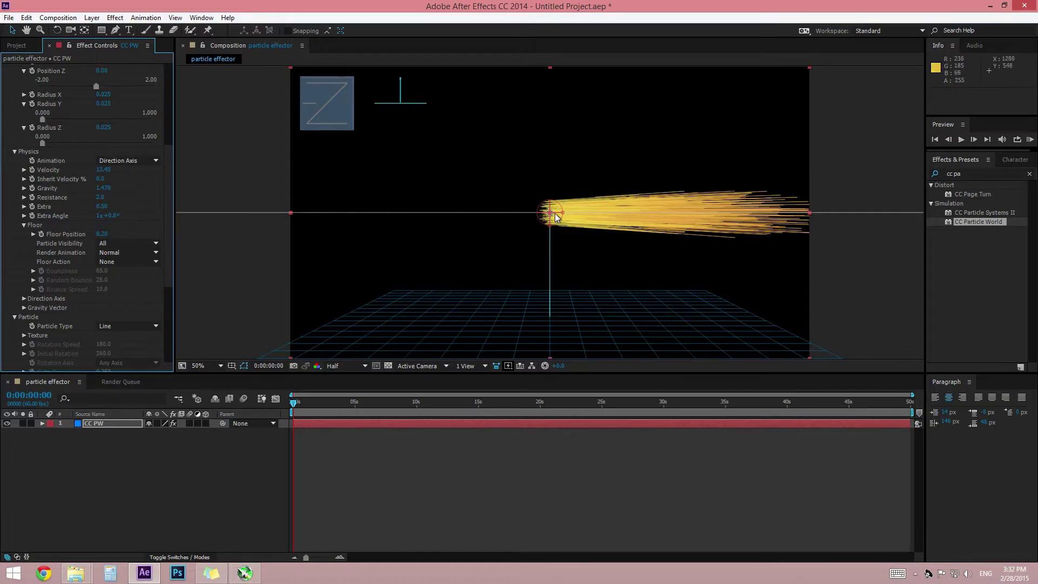
click(125, 162)
click(150, 198)
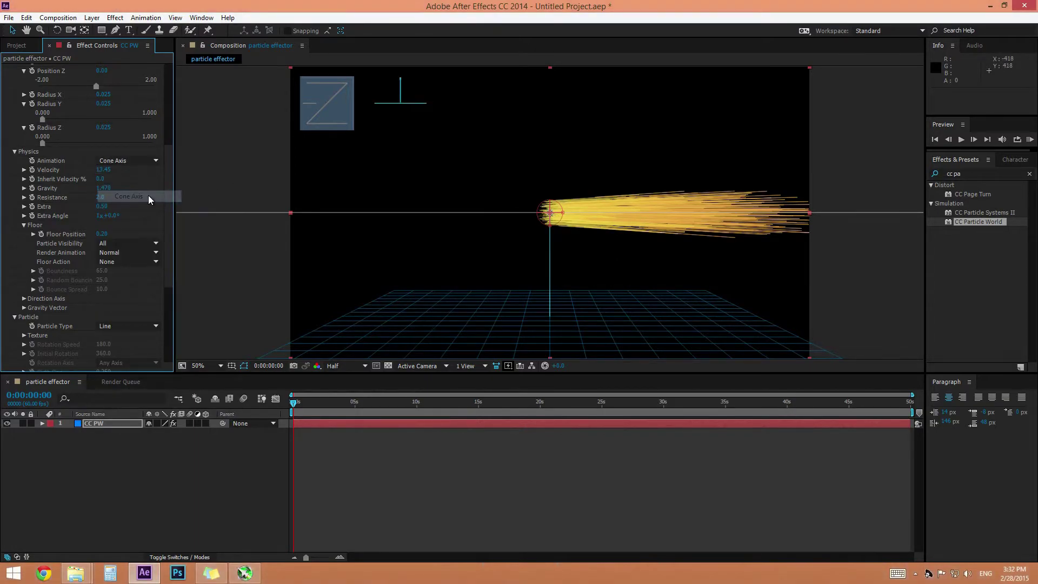
- Switch the Physics animation type to Jet Sideways, preview its playback and return to the start of the composition
click(116, 155)
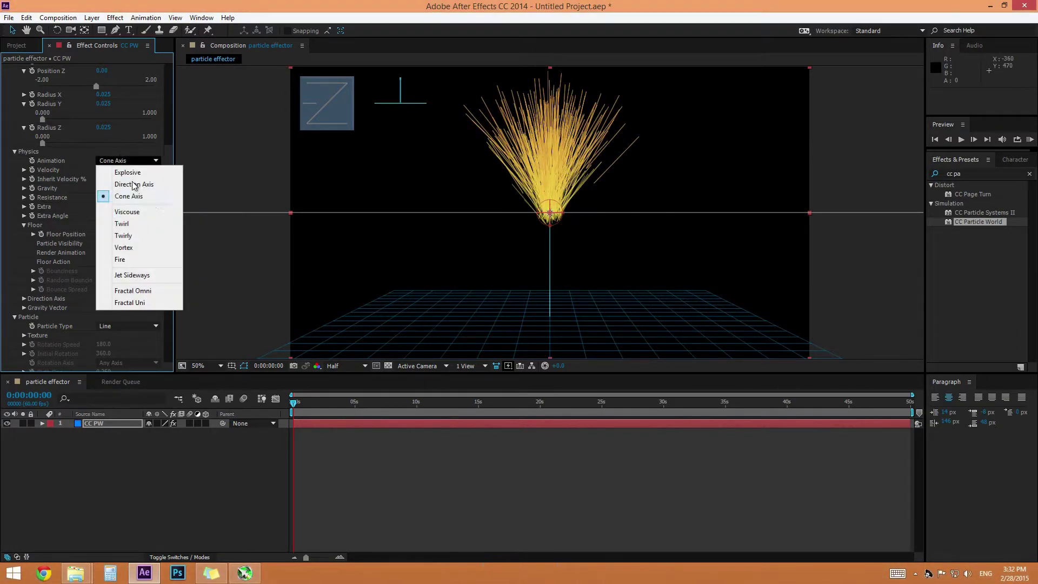
click(145, 283)
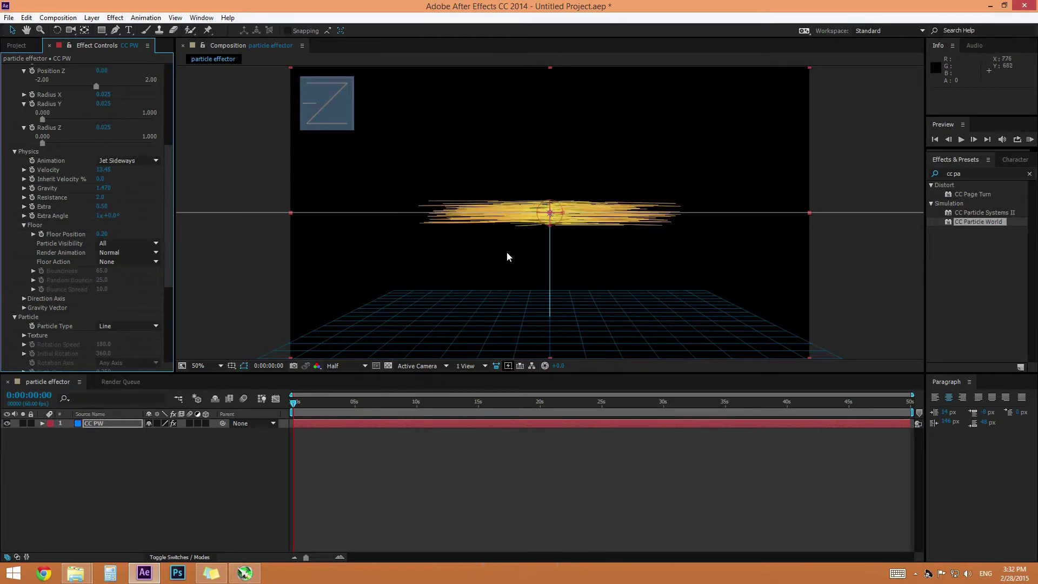
key(space)
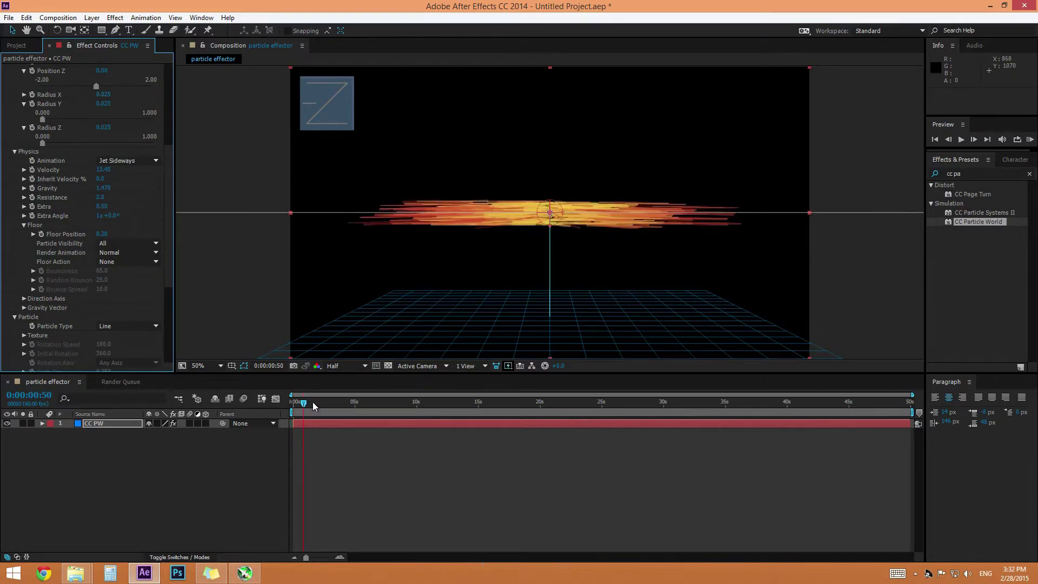
drag(320, 411, 289, 415)
- Try the Fractal Omni, Vortex and Fire animation types, scrubbing through the Fire result and returning to the first frame
click(122, 161)
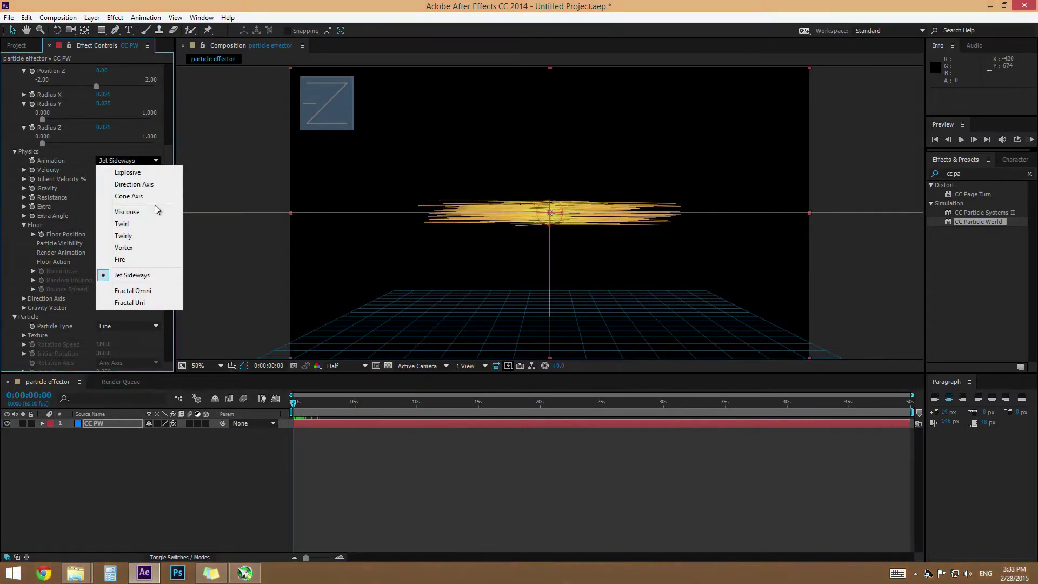
click(158, 294)
click(136, 161)
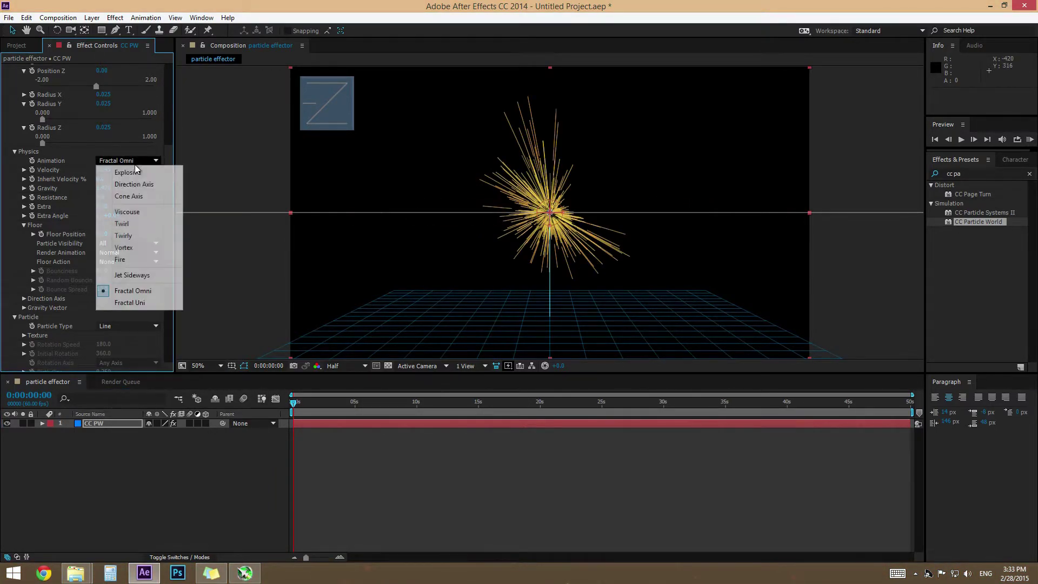
click(136, 249)
click(132, 159)
click(132, 260)
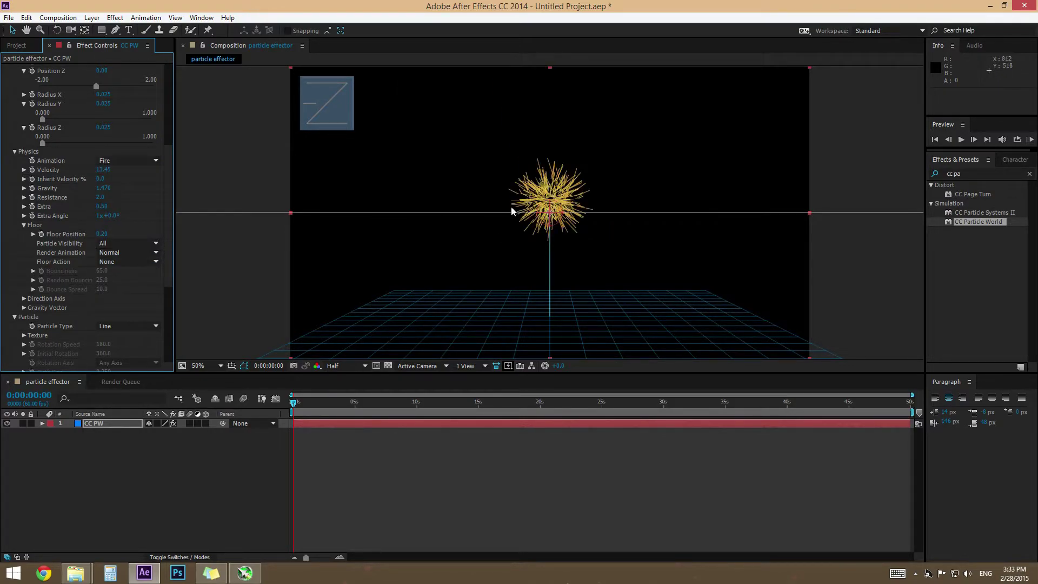
drag(298, 407, 385, 411)
key(Home)
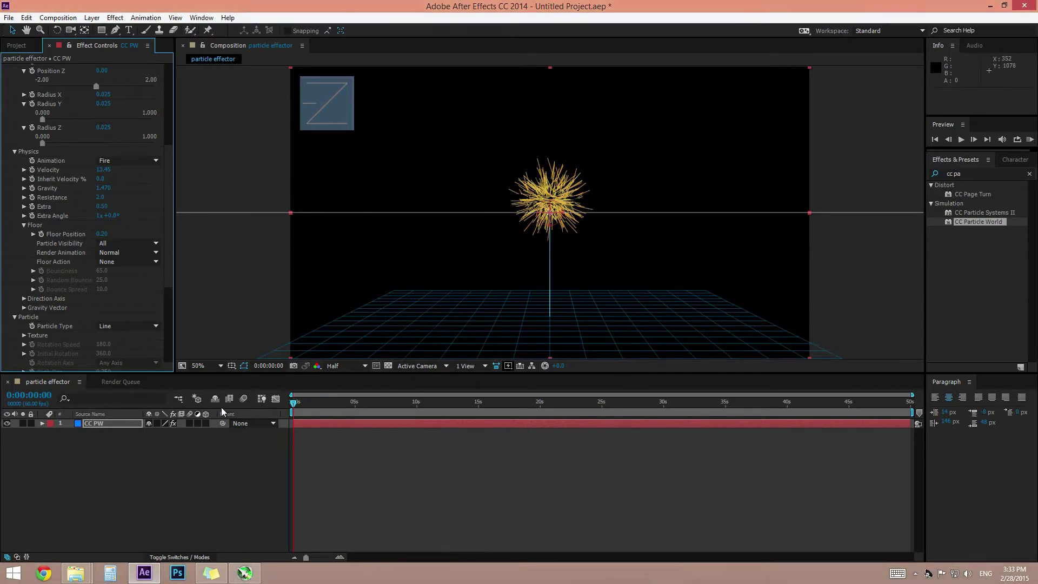
- Reduce the CC Particle World Birth Rate to 6.0 and the Physics Velocity to about 9
scroll(114, 271, down, 4)
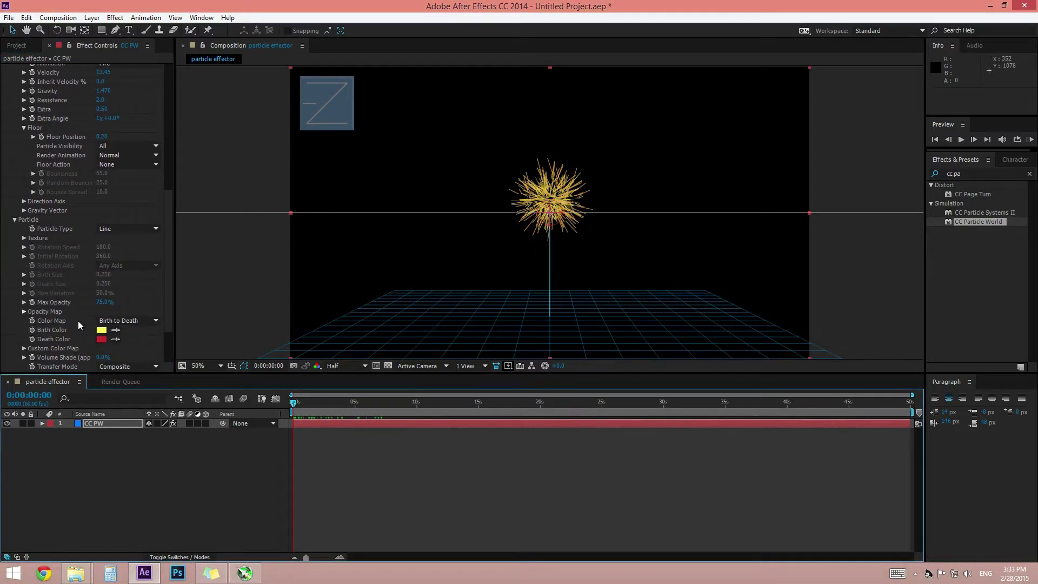
scroll(52, 327, up, 10)
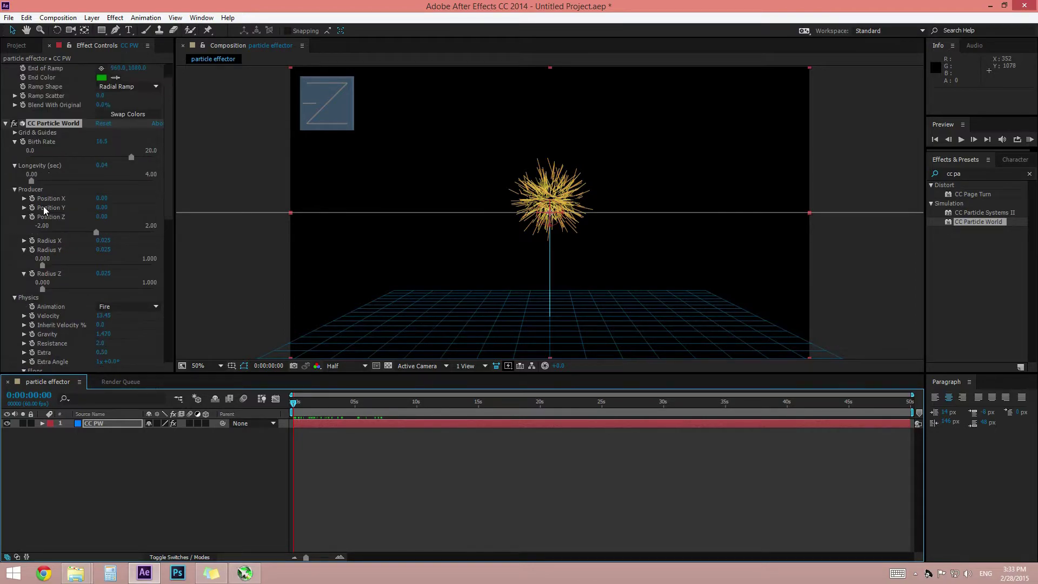
drag(135, 179, 70, 180)
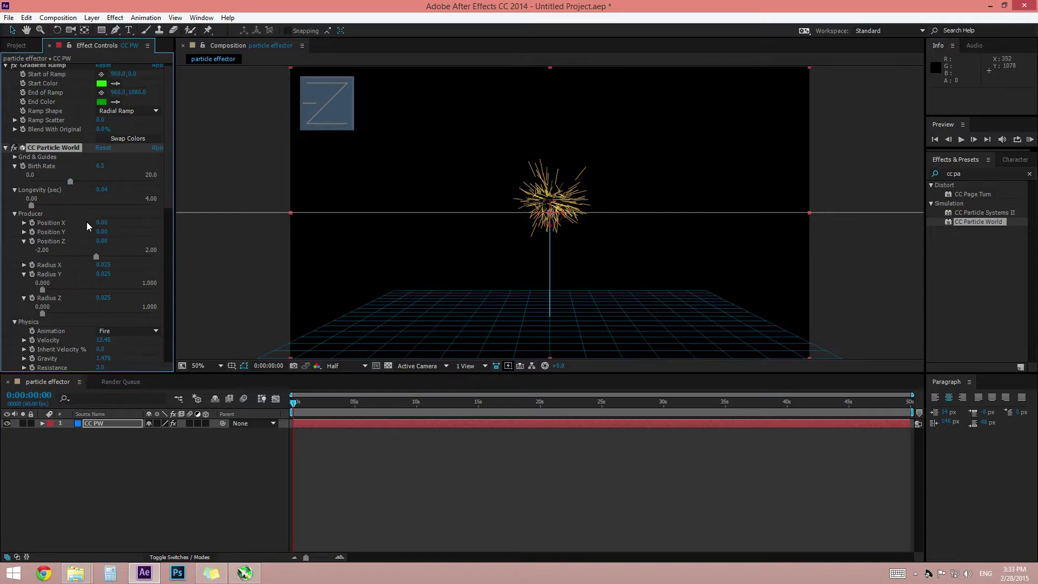
scroll(87, 222, down, 2)
scroll(76, 254, down, 1)
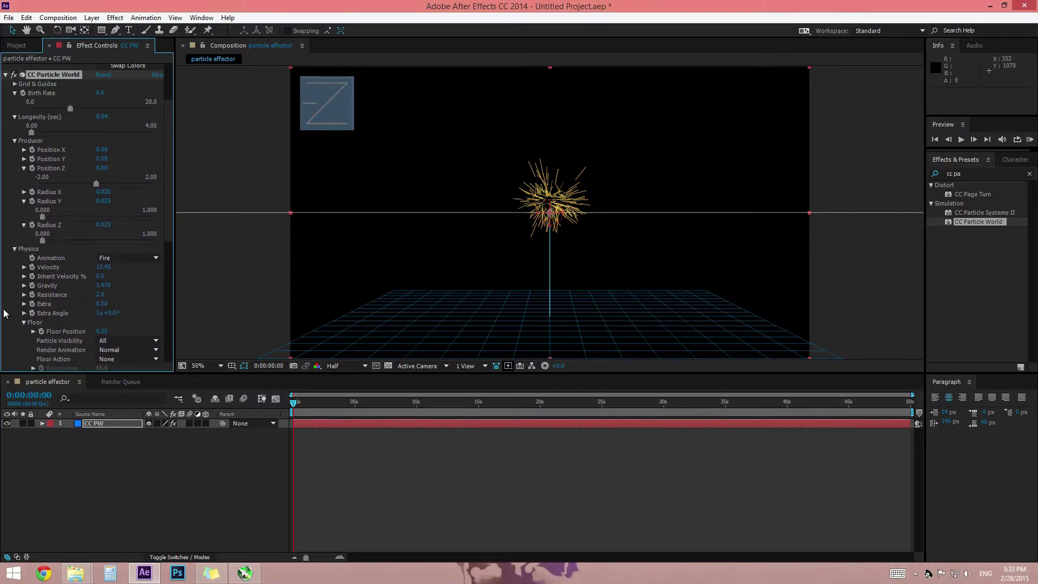
drag(74, 265, 1, 317)
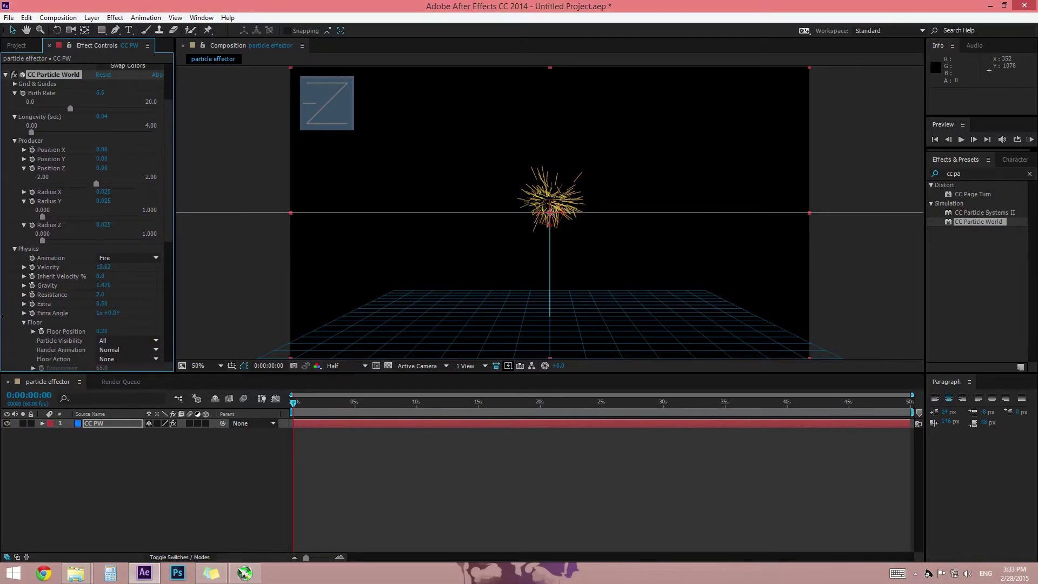
drag(3, 222, 4, 388)
- Set the Physics animation type to Twirly
scroll(127, 202, down, 5)
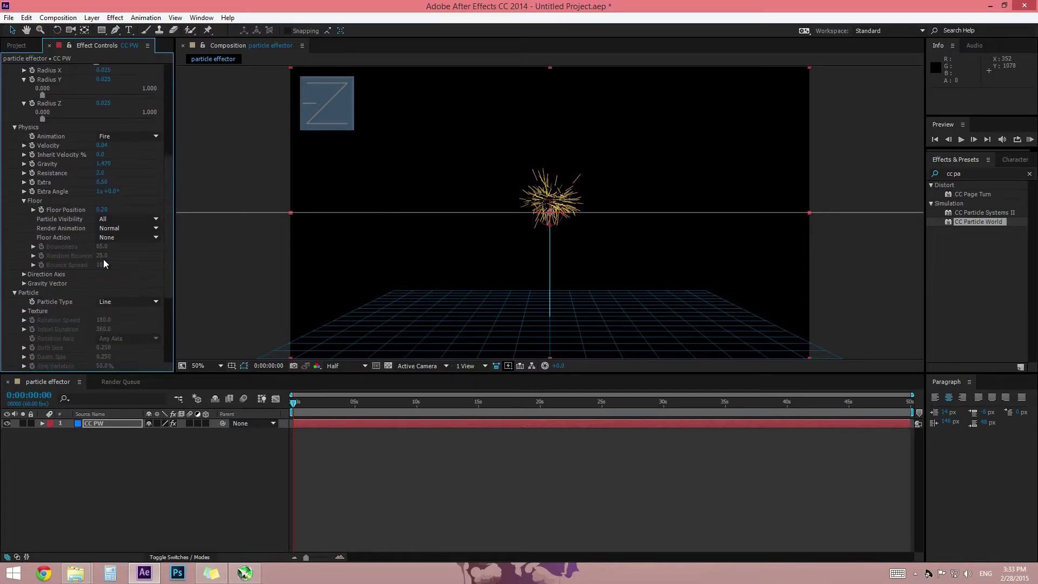
scroll(92, 300, down, 1)
scroll(118, 151, up, 2)
click(116, 162)
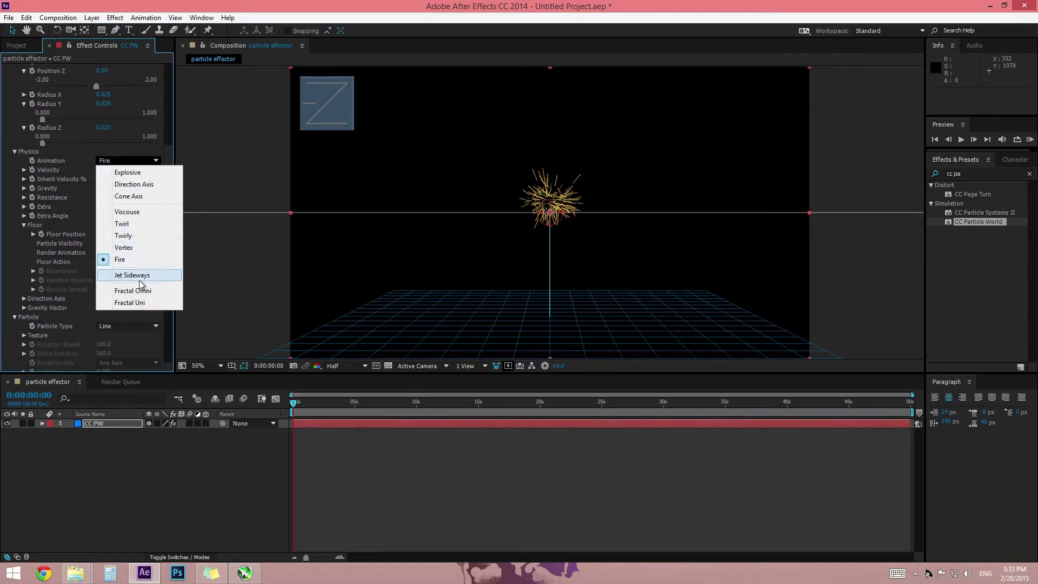
click(142, 238)
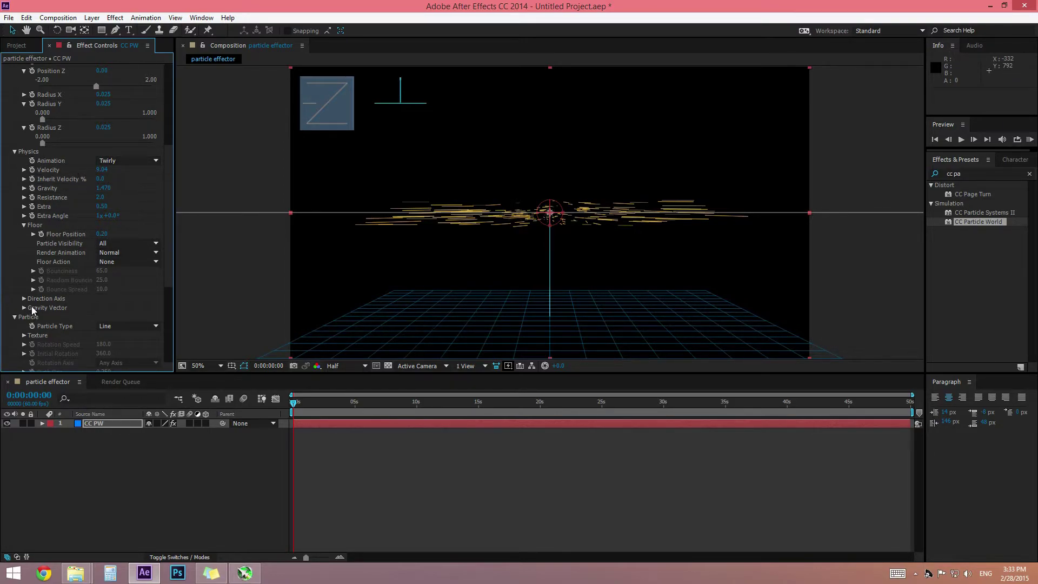
- Try different Axis X and Axis Y values under Direction Axis, undoing each change
scroll(33, 309, down, 1)
click(23, 274)
drag(106, 284, 116, 279)
key(ctrl+z)
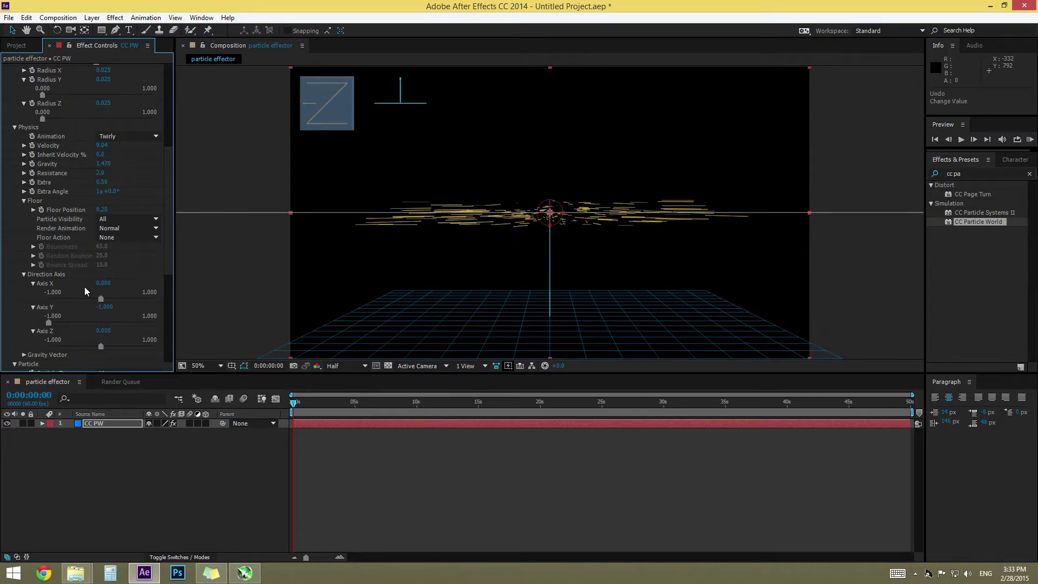
drag(76, 325, 58, 346)
key(ctrl+z)
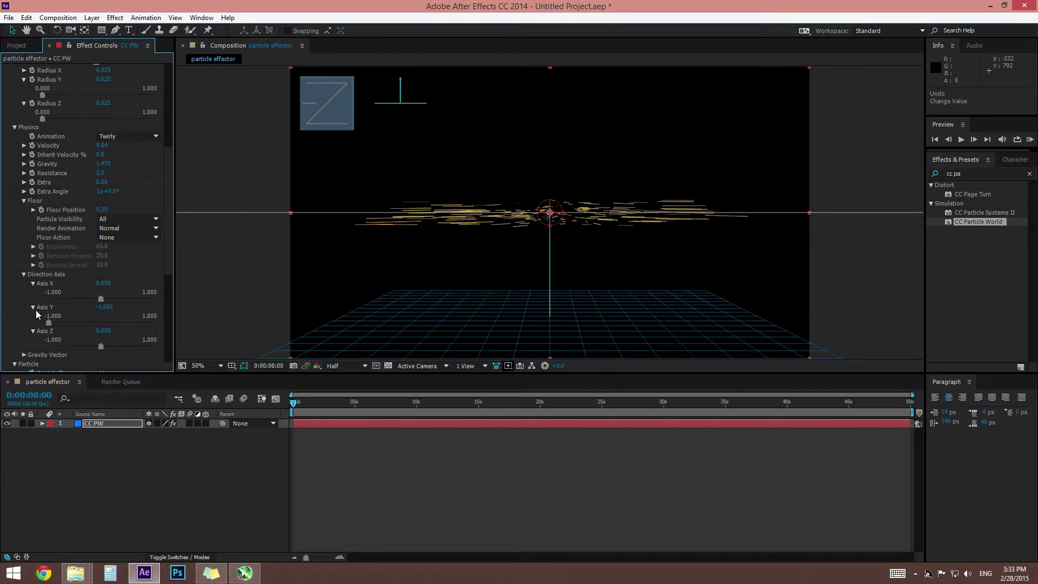
- Look through the Floor, Direction Axis, Gravity Vector and Particle settings of CC Particle World
click(31, 327)
scroll(67, 327, down, 1)
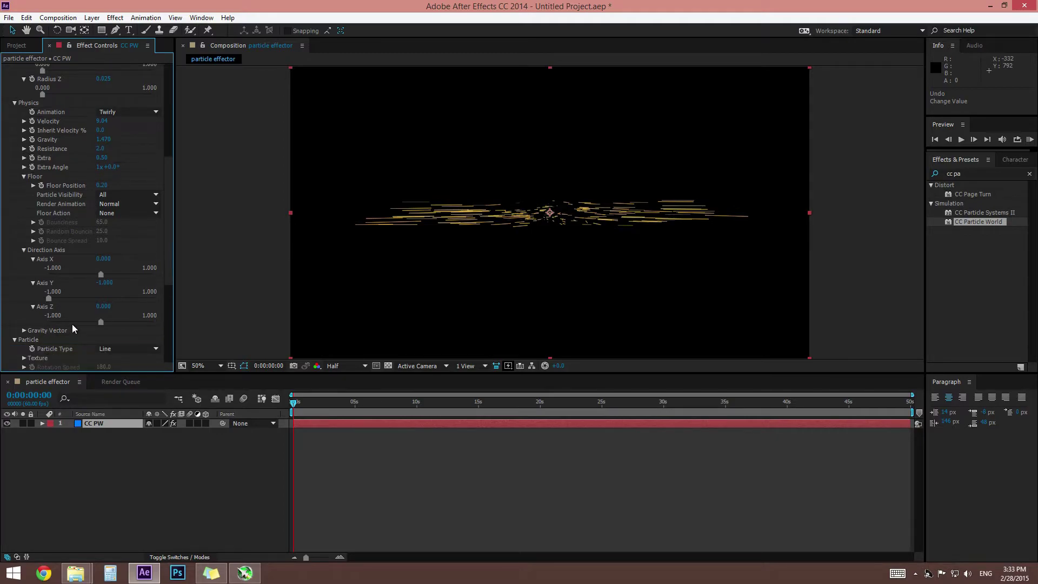
scroll(81, 295, up, 2)
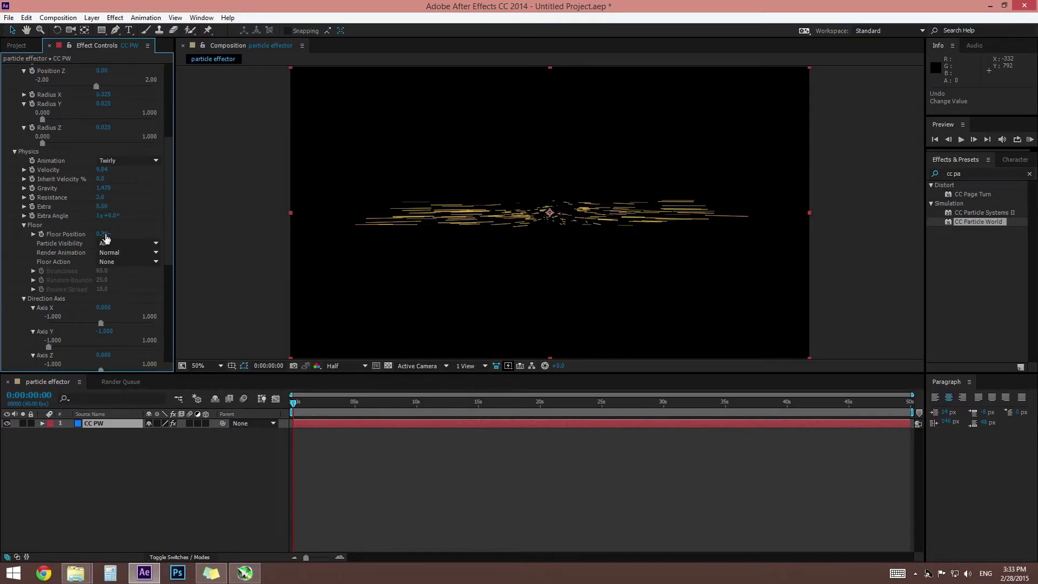
scroll(82, 268, down, 2)
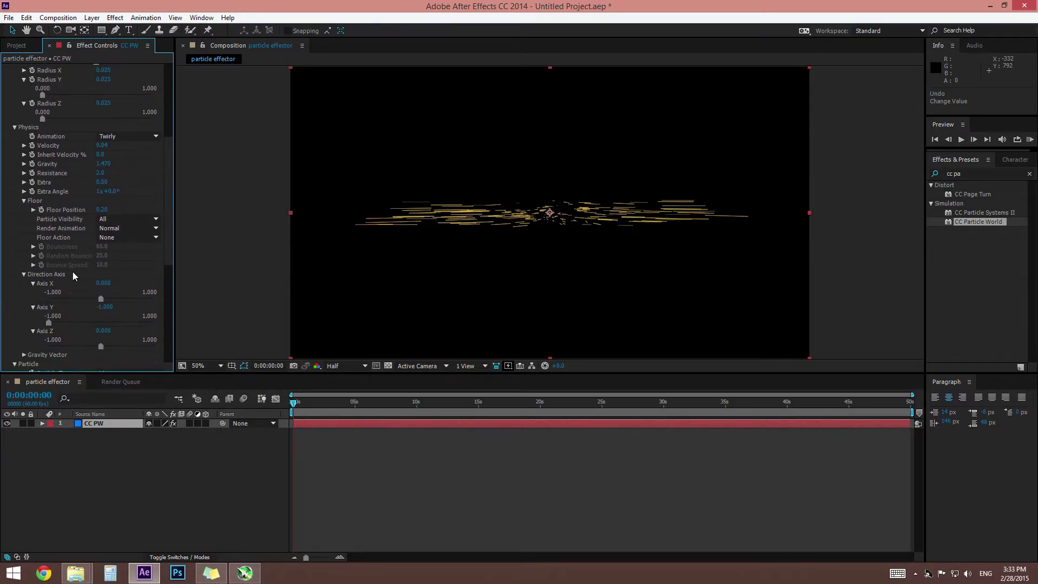
scroll(67, 313, down, 3)
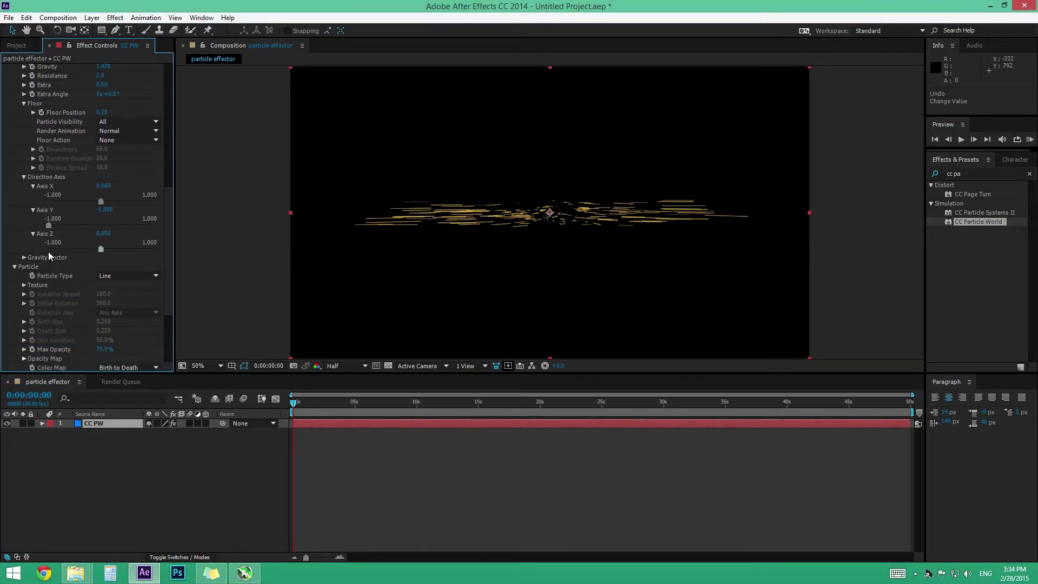
scroll(48, 276, down, 1)
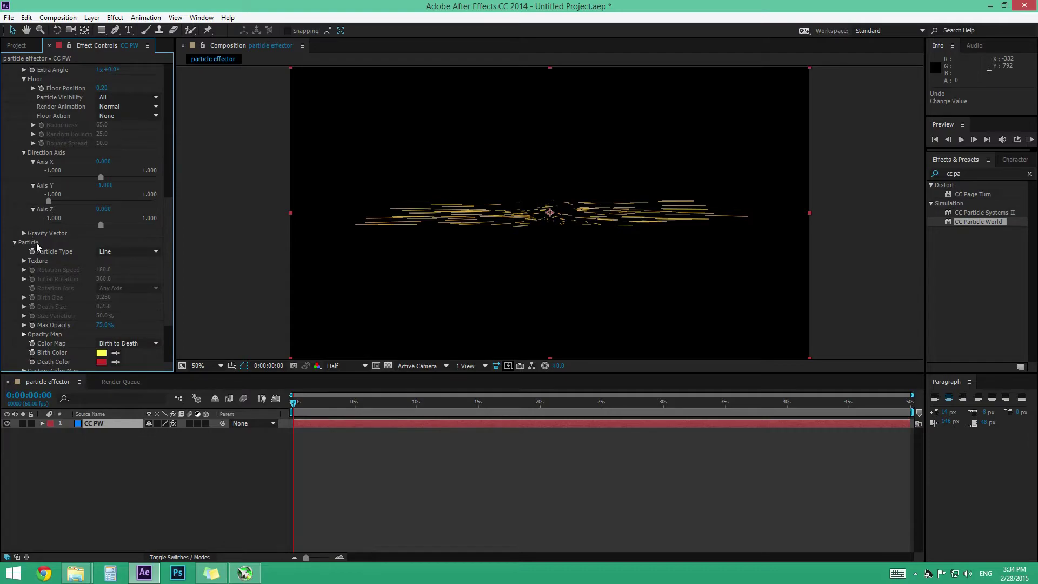
click(122, 251)
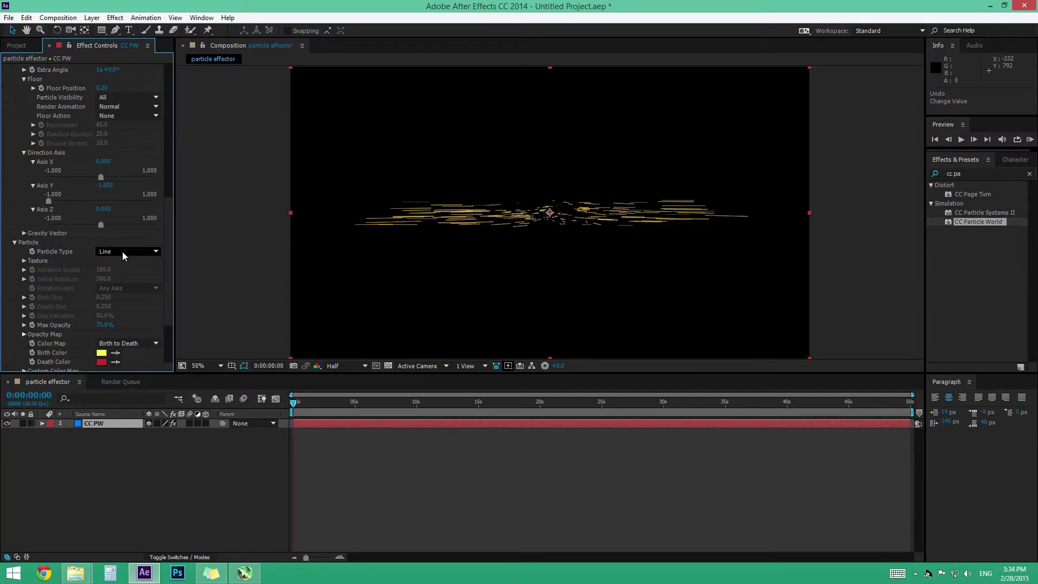
click(33, 242)
scroll(46, 265, up, 5)
scroll(99, 315, down, 7)
- Try the Star, Shaded Sphere and Bubble particle types
click(131, 203)
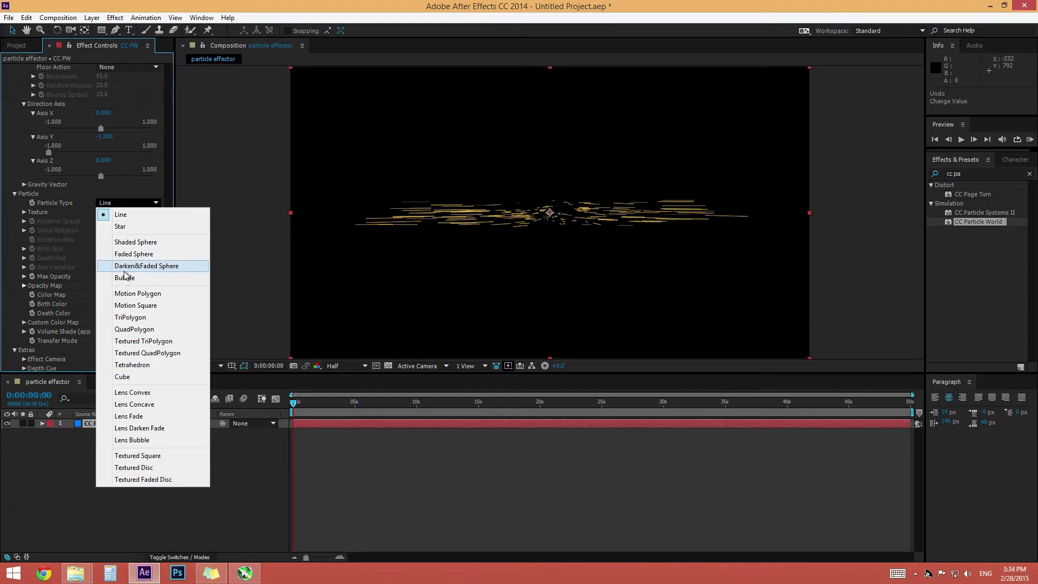
click(137, 226)
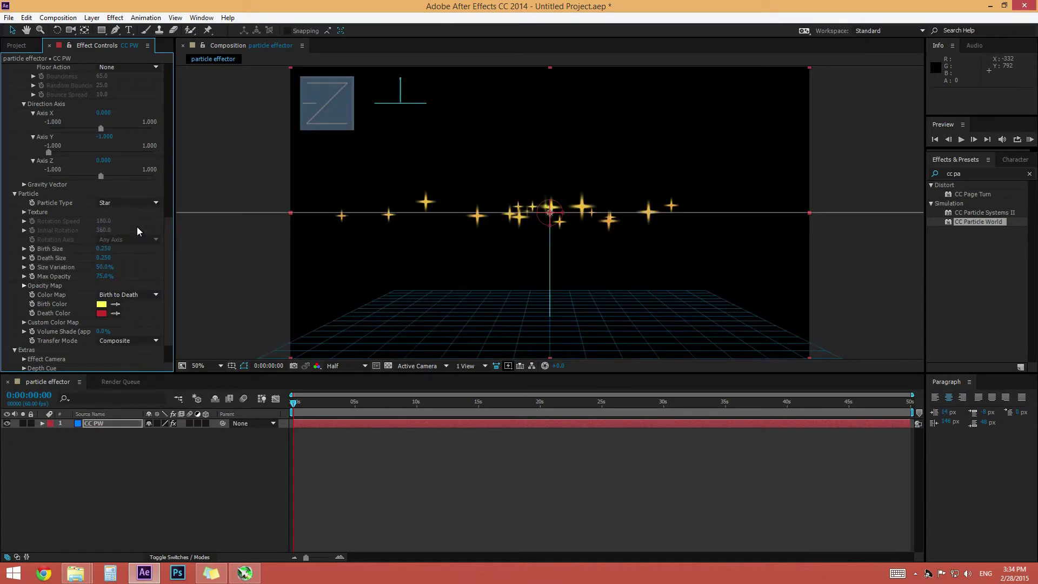
click(120, 205)
click(141, 242)
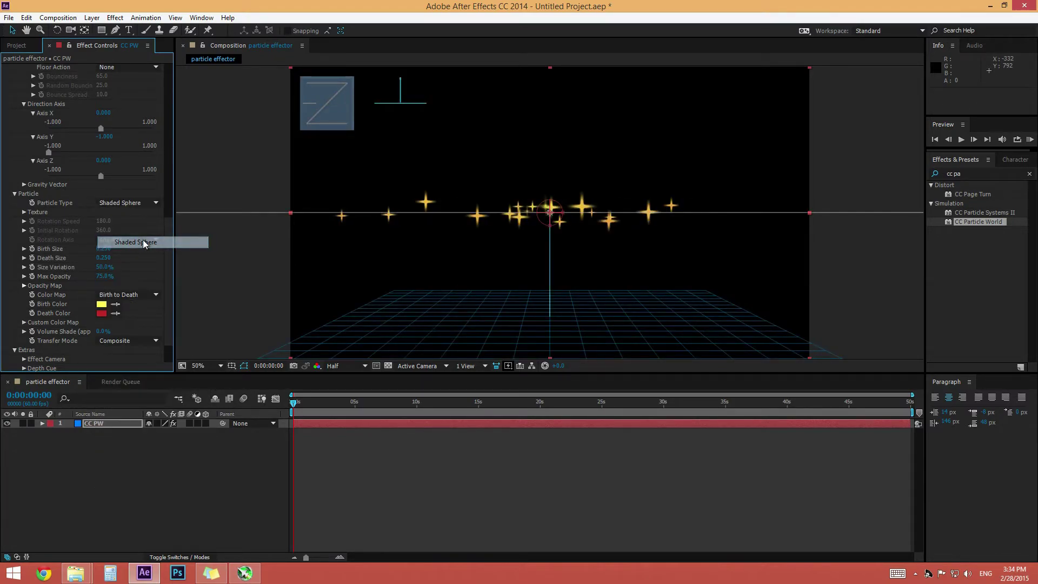
click(127, 204)
click(157, 277)
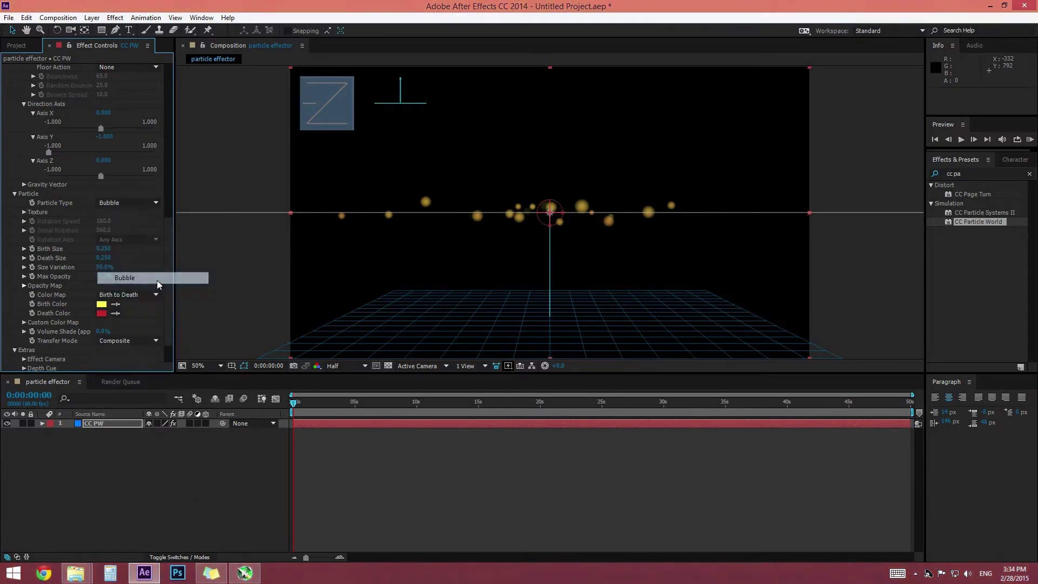
- Set the particle type to Cube and inspect the cubes up close in the composition
click(115, 202)
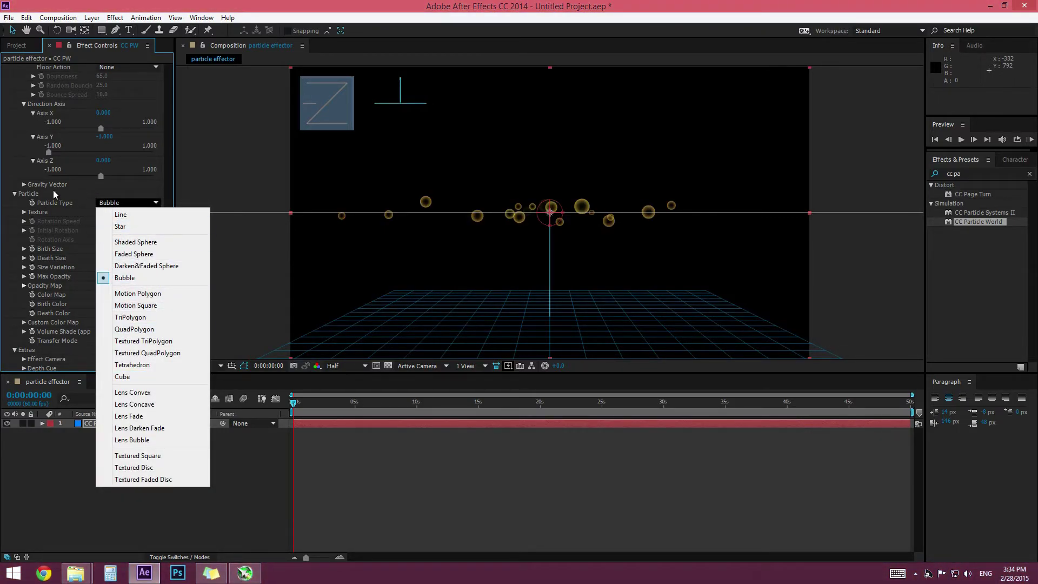
click(149, 377)
scroll(539, 220, up, 2)
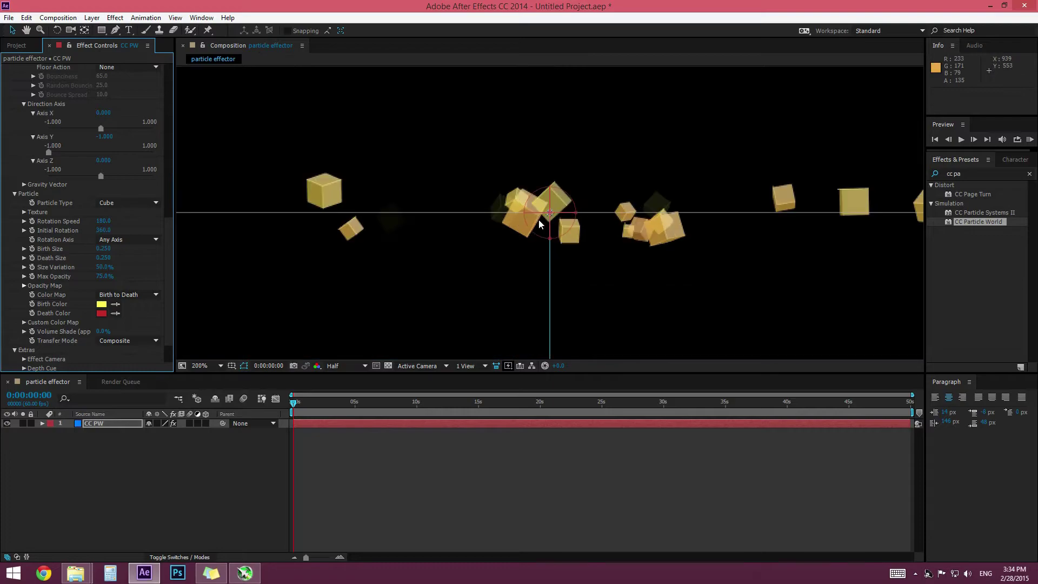
scroll(531, 226, down, 2)
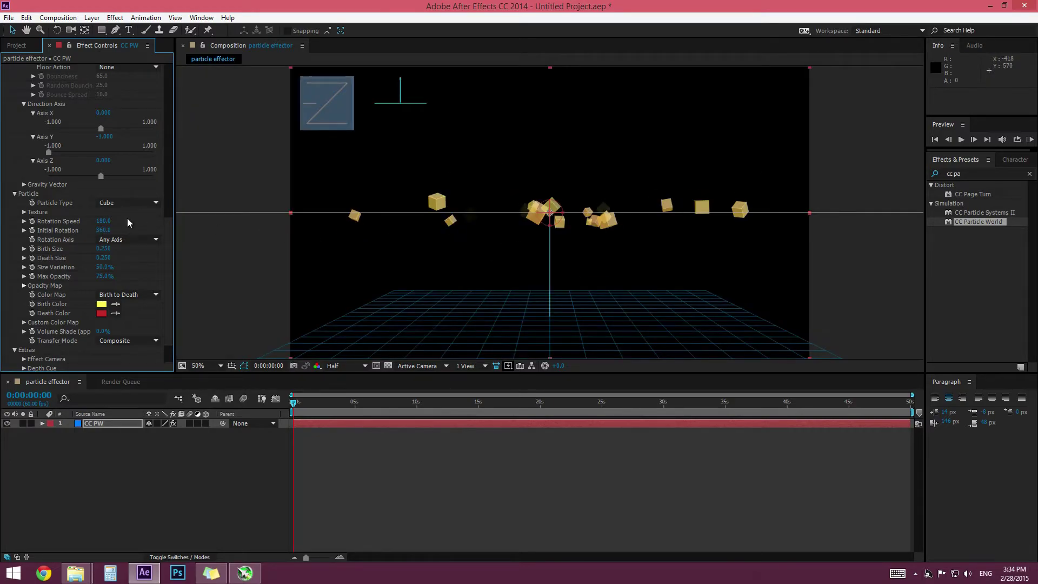
- Try the Textured TriPolygon and Textured QuadPolygon particle types
click(128, 203)
click(141, 341)
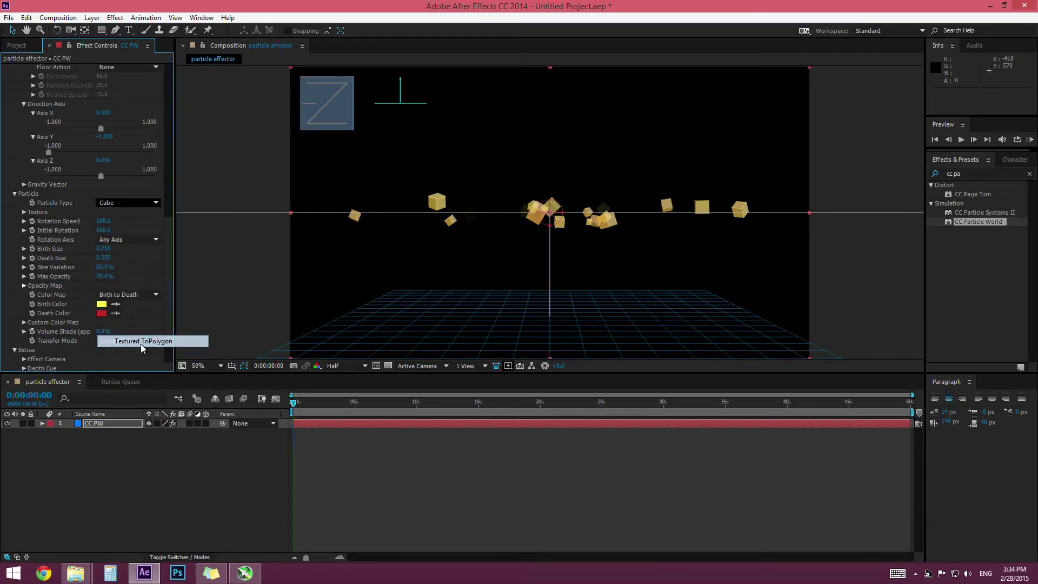
click(135, 203)
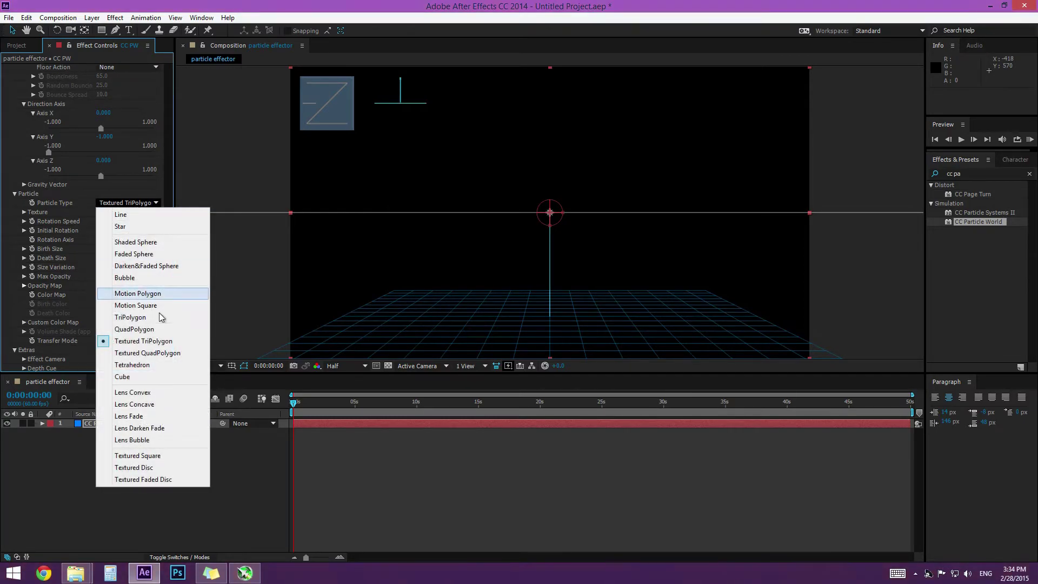
click(155, 354)
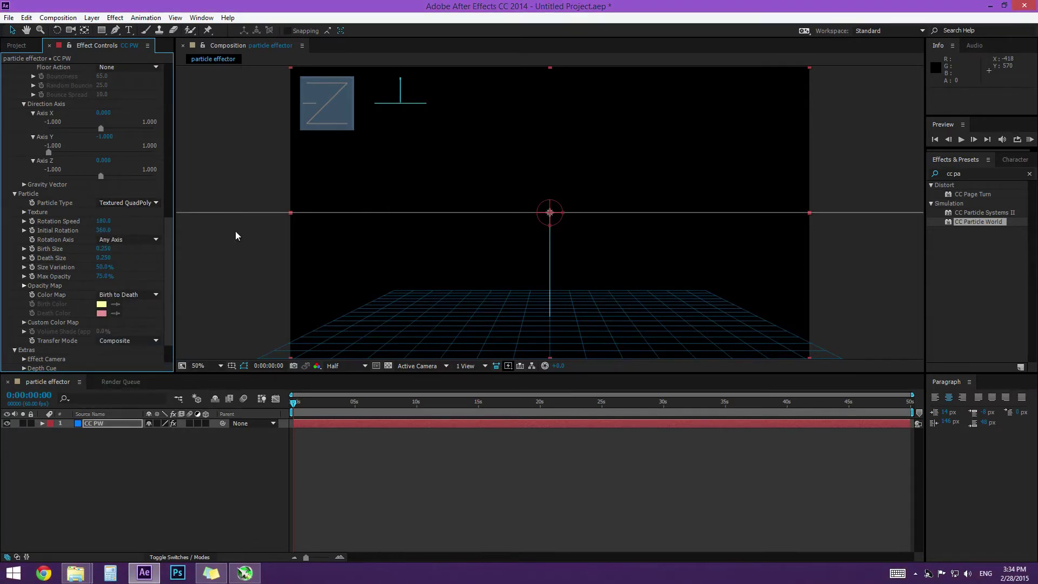
- Set the particle type of CC Particle World to TriPolygon
click(129, 203)
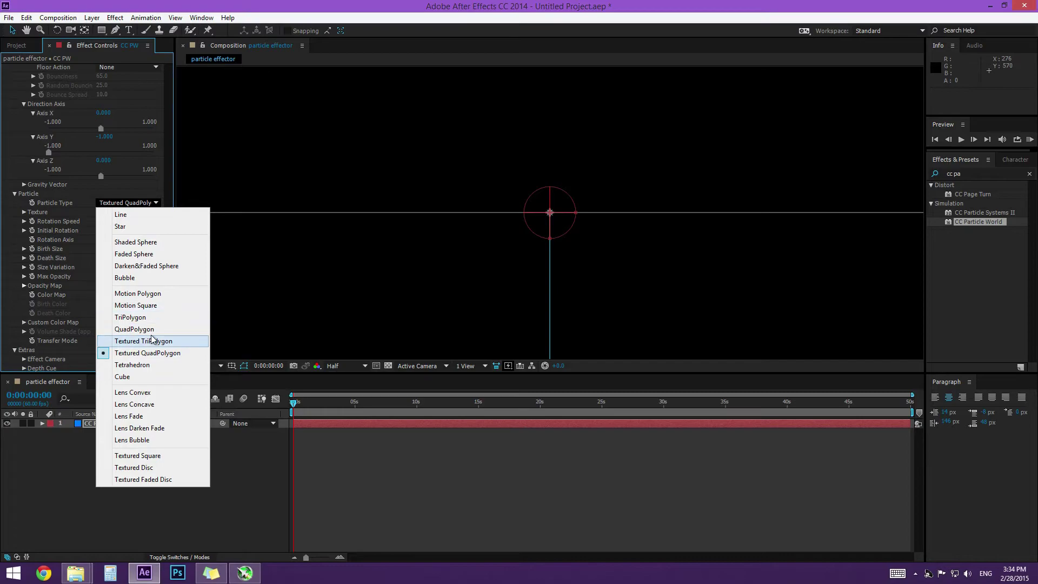
click(157, 317)
scroll(553, 219, down, 2)
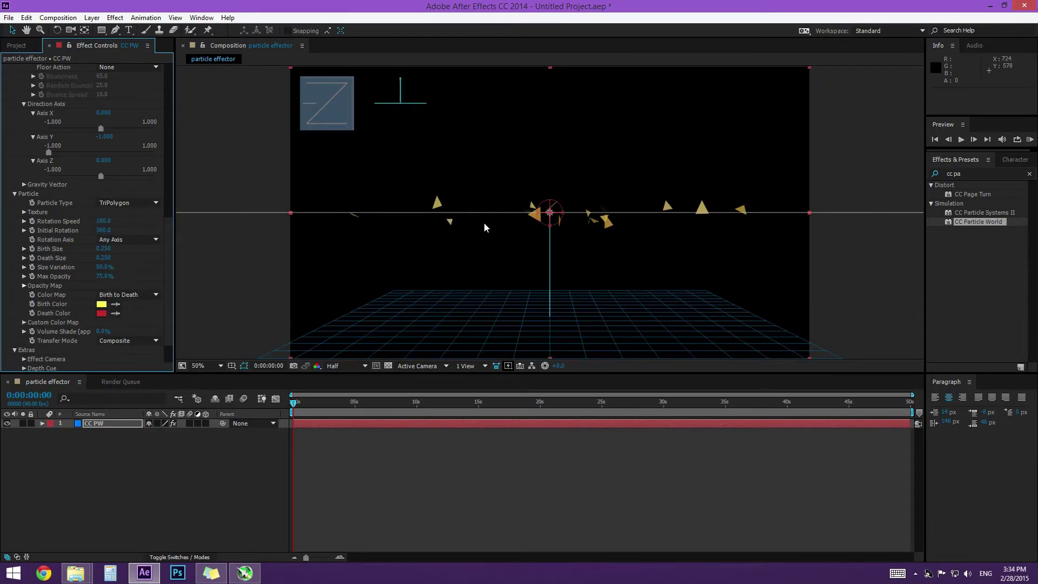
- Try X Axis and Y Axis as the particles' rotation axis and return it to Any Axis
click(116, 235)
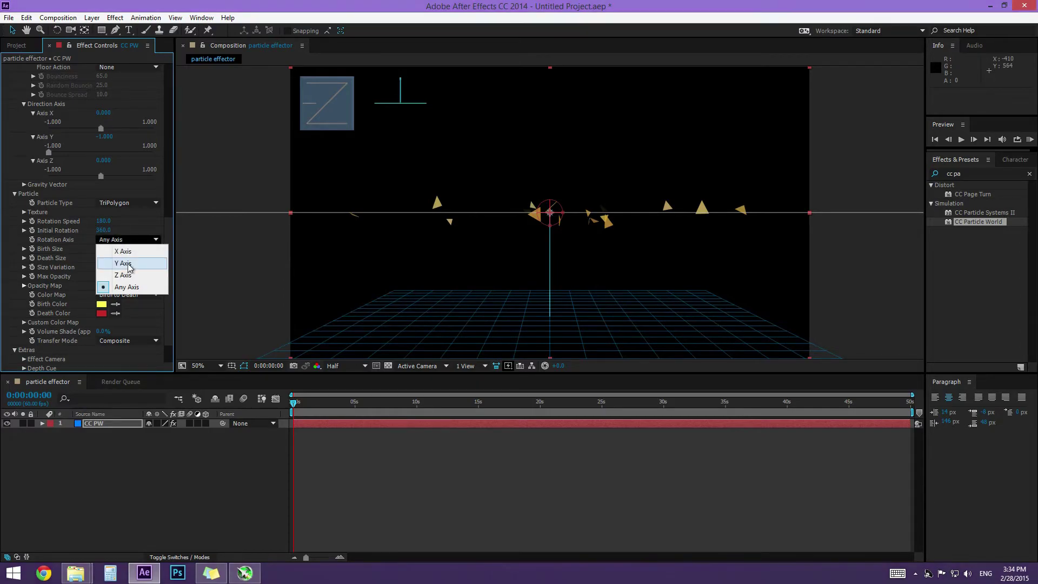
click(128, 247)
click(131, 234)
click(135, 264)
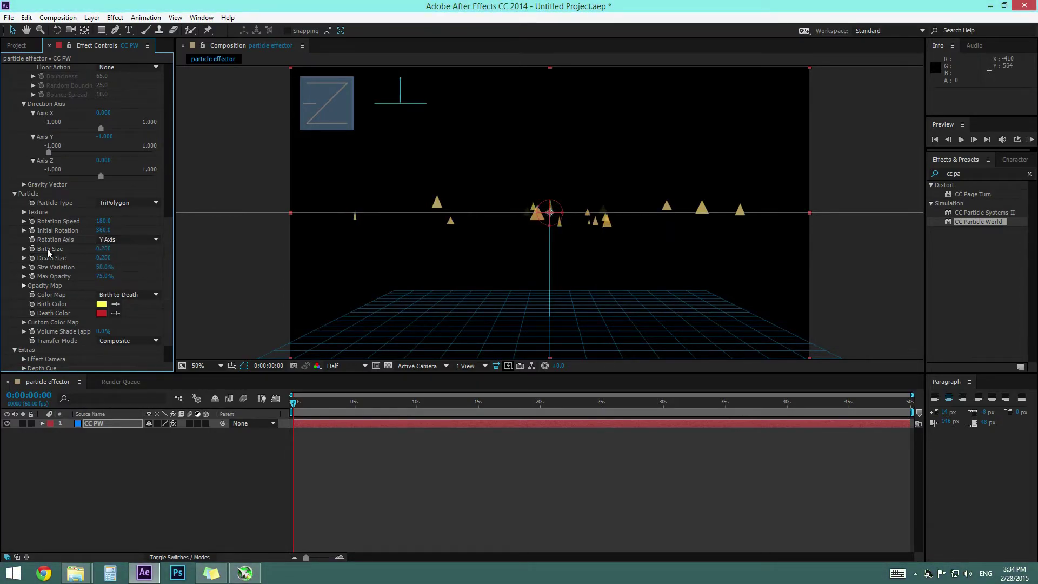
click(119, 237)
click(128, 287)
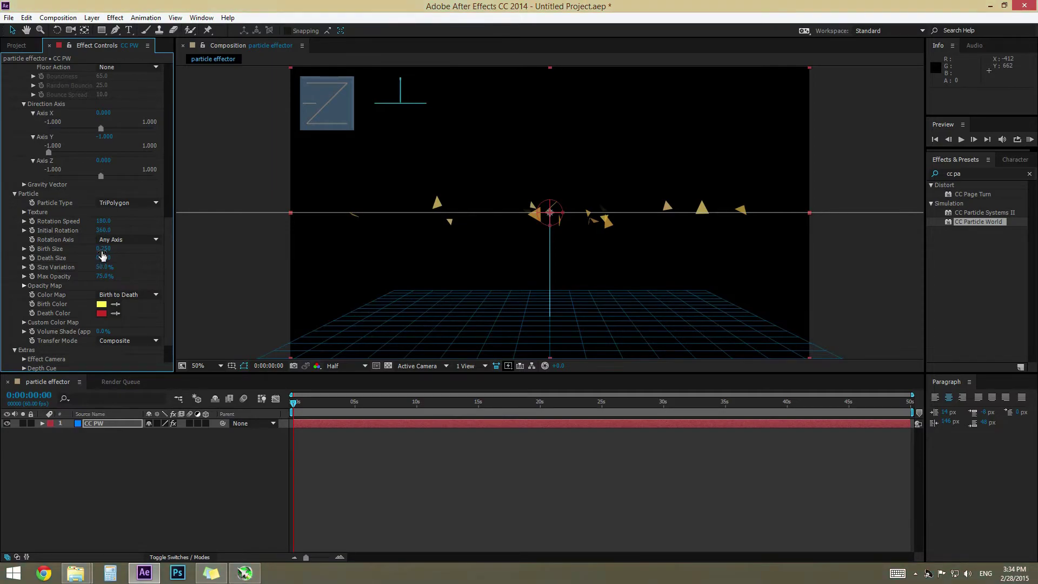
- Try a birth size of 1.260 for the particles and undo the change
drag(102, 249, 173, 261)
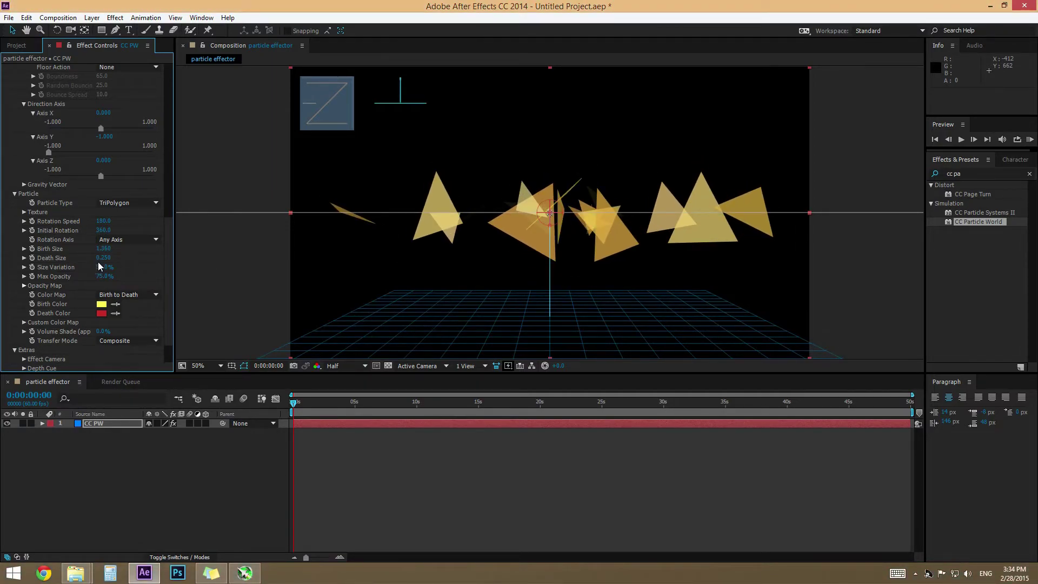
key(ctrl+z)
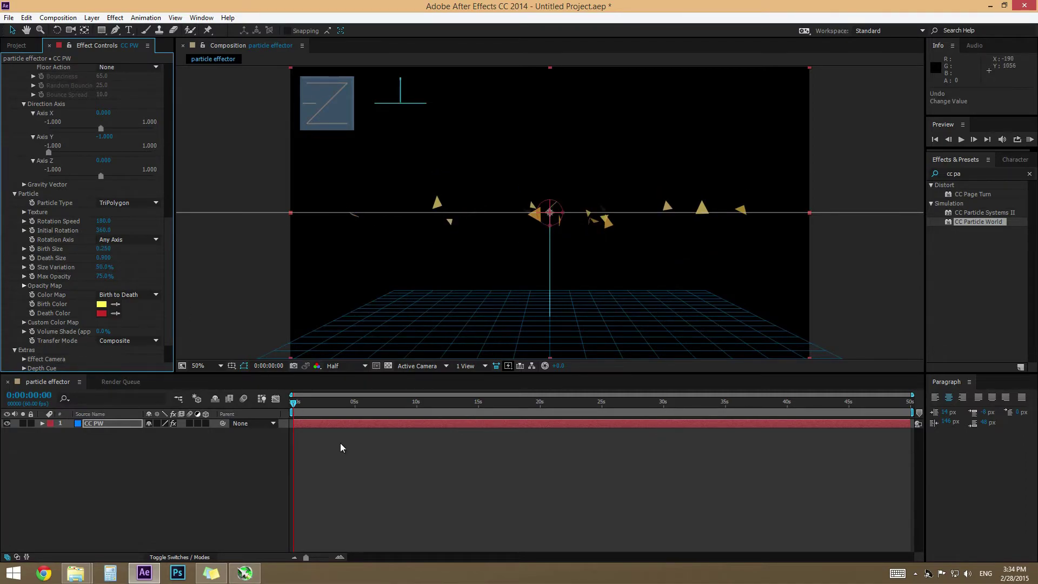
- Play the particle animation to about 0:00:01:27 and set the death size to 0.530
key(space)
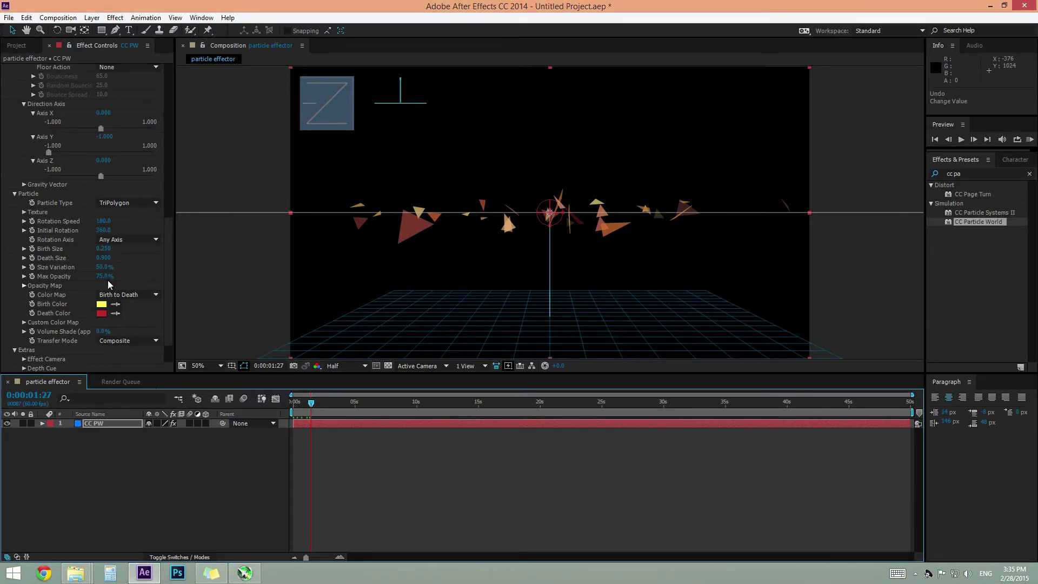
drag(93, 262, 77, 280)
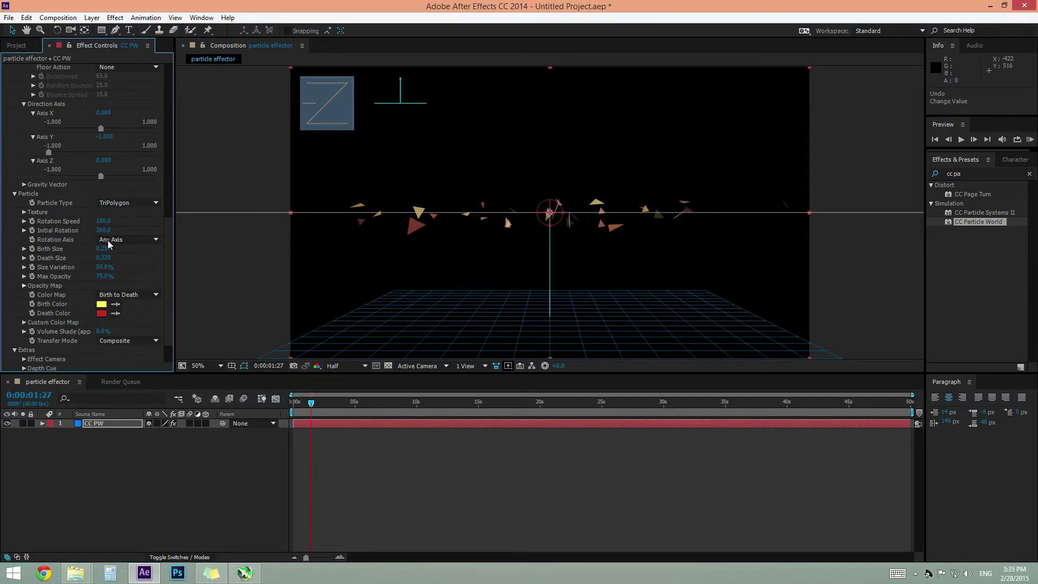
mouse_move(102, 260)
mouse_down()
mouse_move(293, 270)
mouse_move(100, 277)
mouse_up()
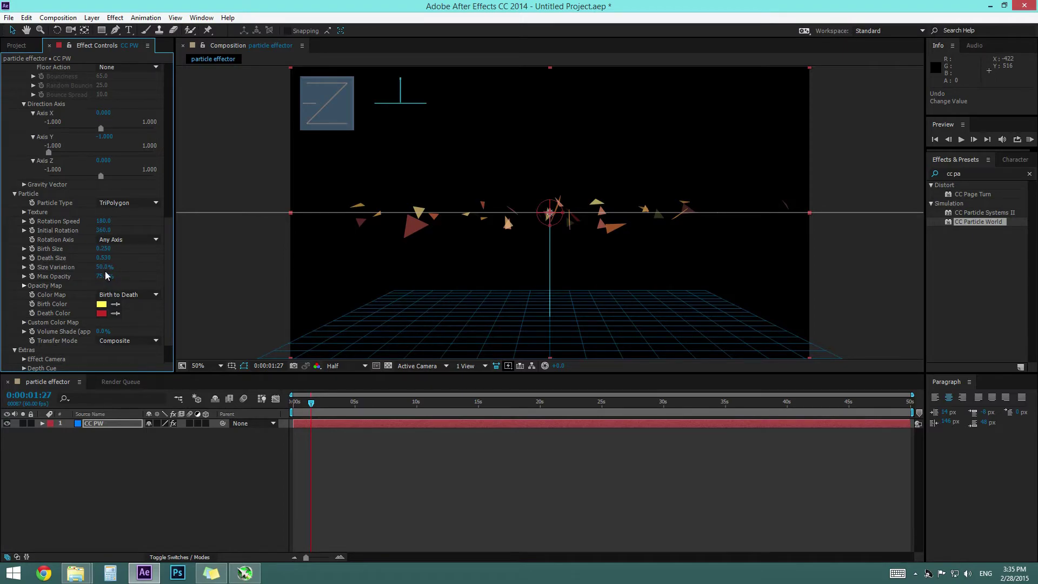
- Set the particles' size variation to 67% and their maximum opacity to 100%
drag(105, 266, 174, 267)
drag(2, 299, 118, 284)
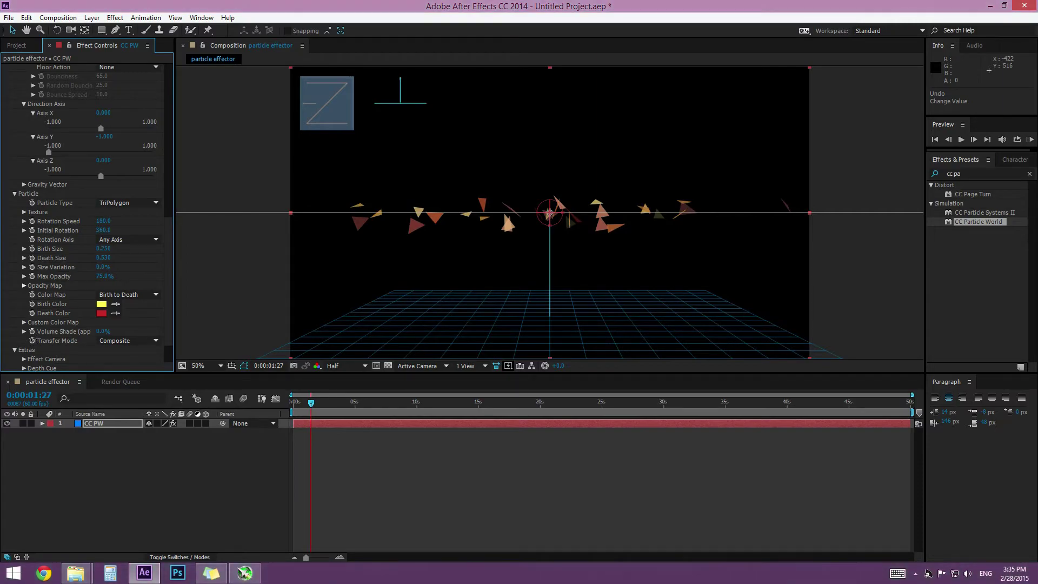
drag(117, 279, 186, 306)
- Change the particles' birth color to bright green (00FF06)
scroll(76, 292, down, 1)
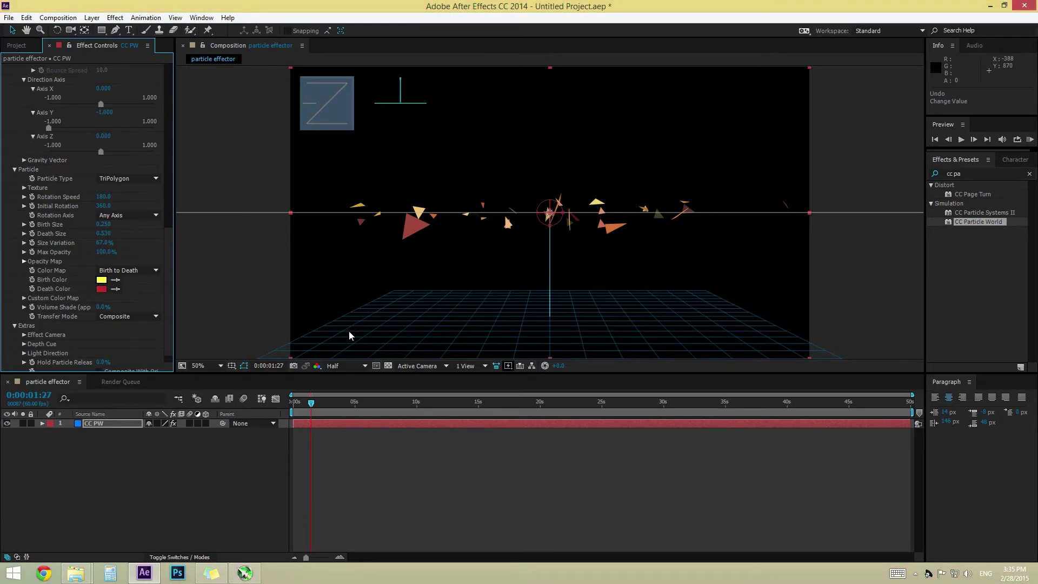
click(101, 280)
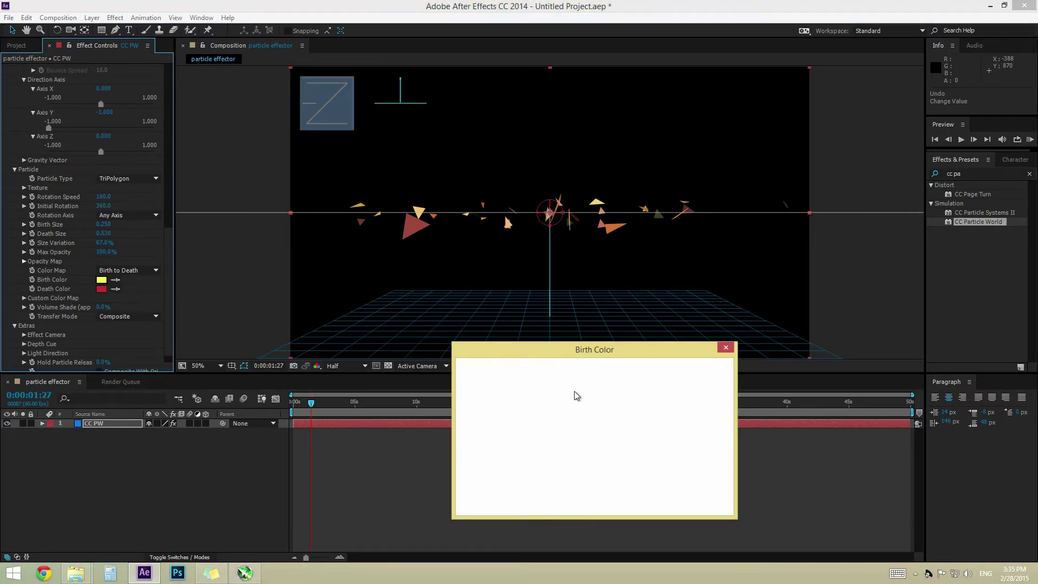
click(620, 451)
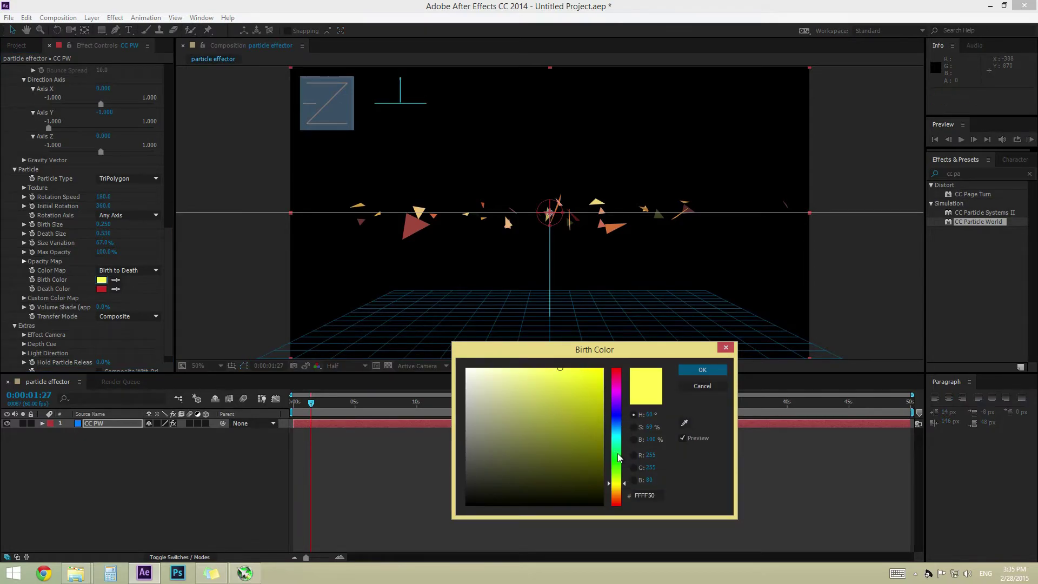
drag(618, 450, 616, 459)
drag(559, 427, 657, 327)
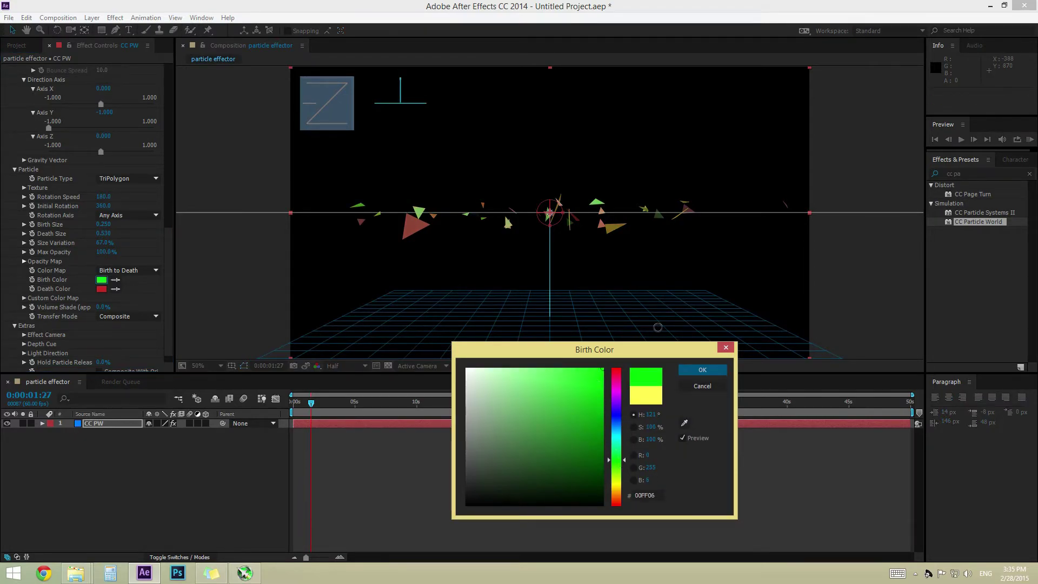
click(702, 369)
- Change the particles' death color to a bright light blue
click(101, 289)
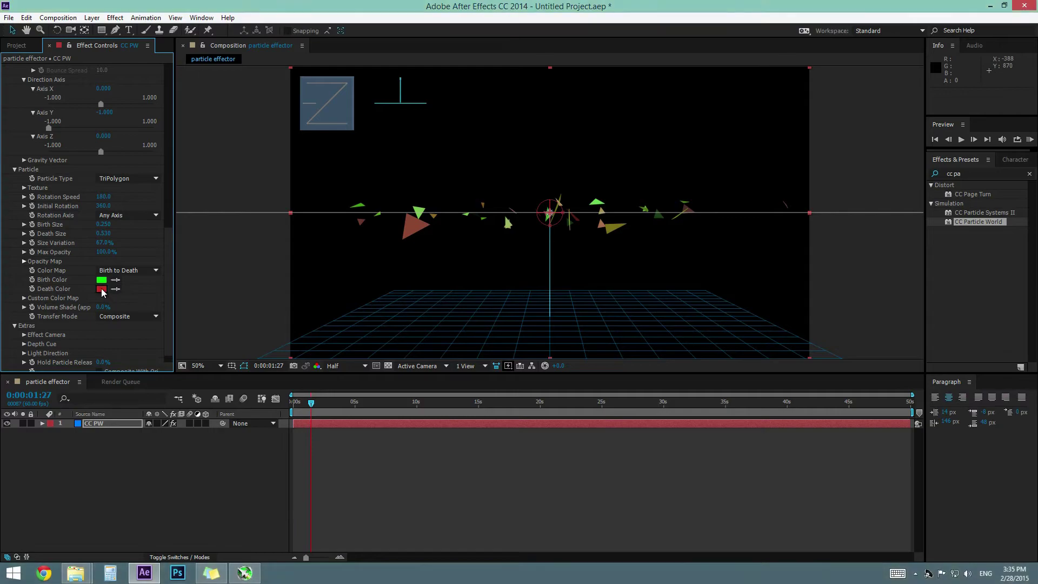
click(617, 433)
drag(559, 424, 637, 338)
click(702, 369)
- Change the particles' birth color to white (FFFFFF)
click(101, 280)
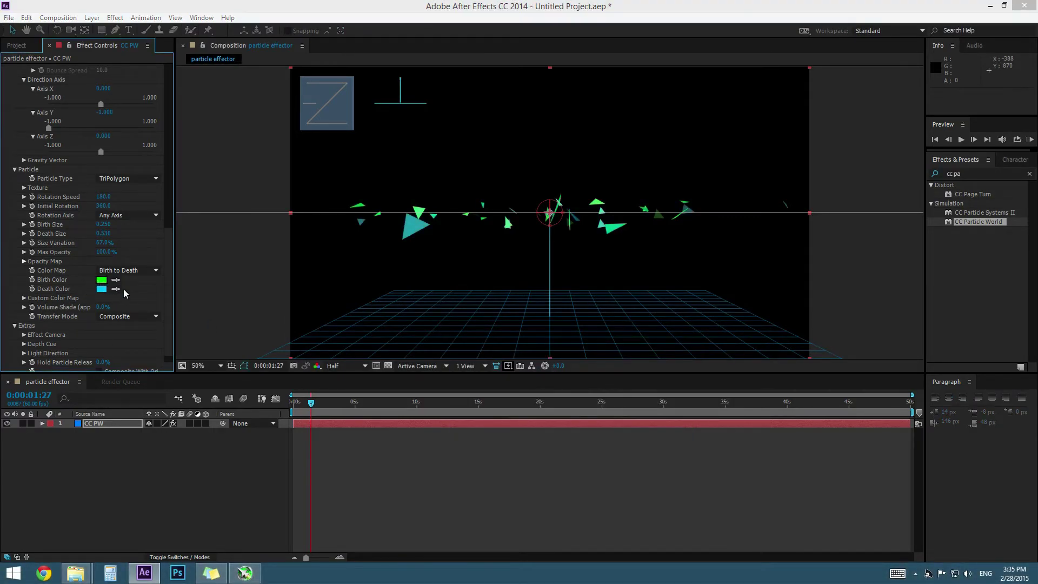
click(466, 369)
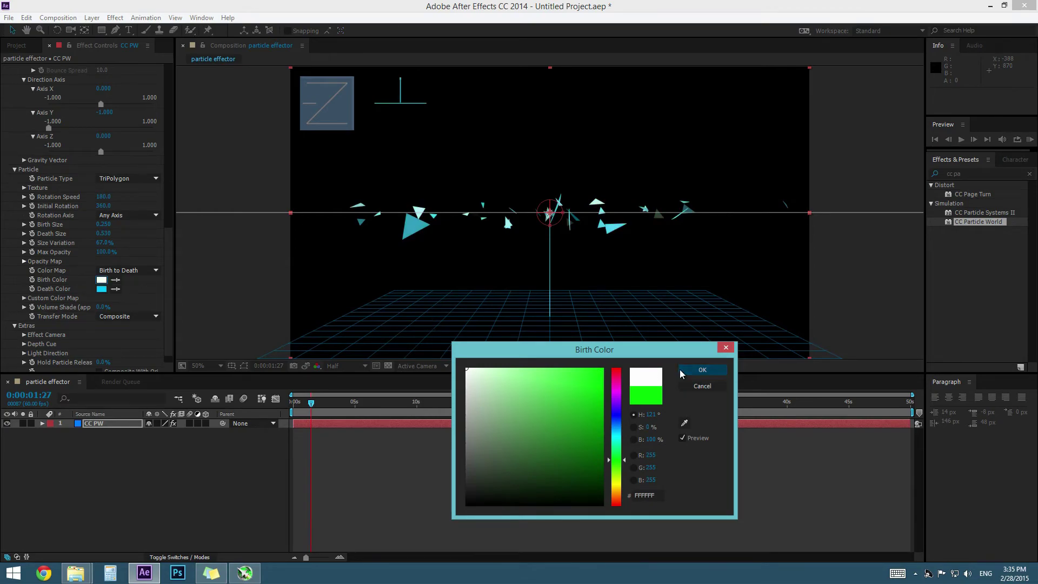
click(702, 370)
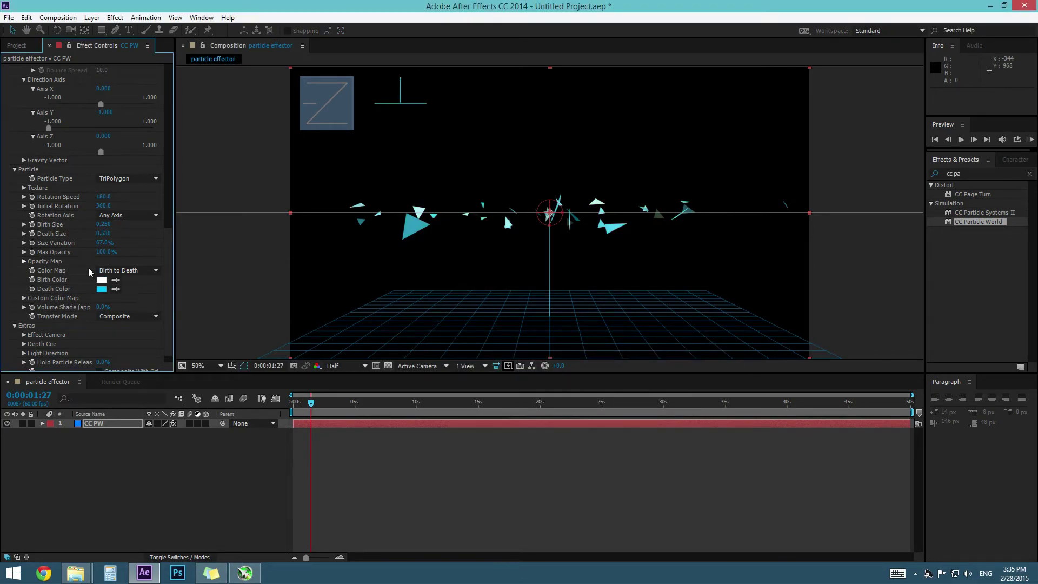
- Set the birth size to 0.540, the death size to 0.490 and the volume shade to 17%
mouse_move(101, 225)
mouse_down()
mouse_move(147, 236)
mouse_move(109, 247)
mouse_move(126, 229)
mouse_move(105, 233)
mouse_up()
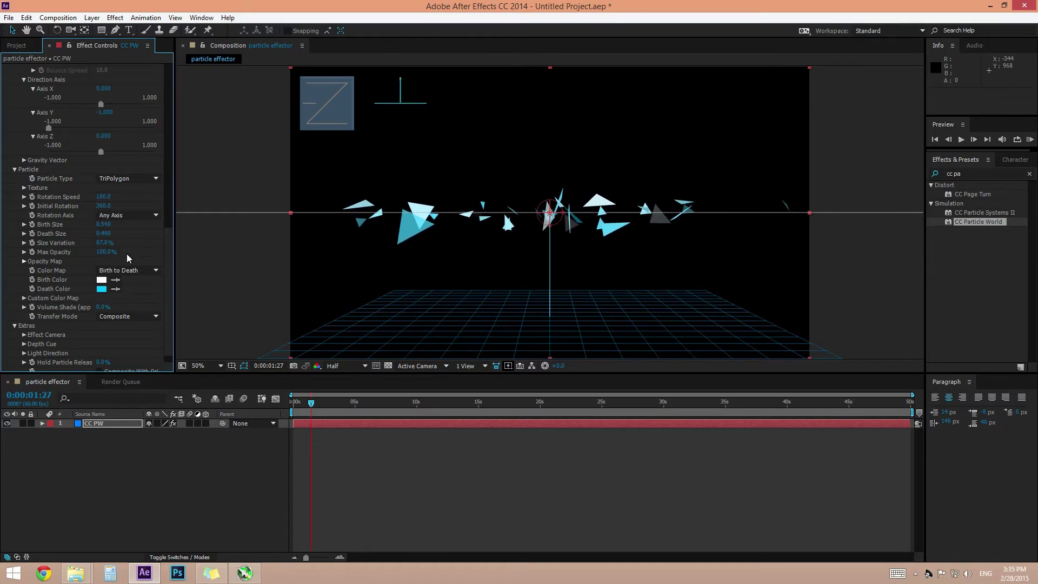
scroll(97, 317, down, 1)
click(106, 294)
drag(105, 296, 112, 293)
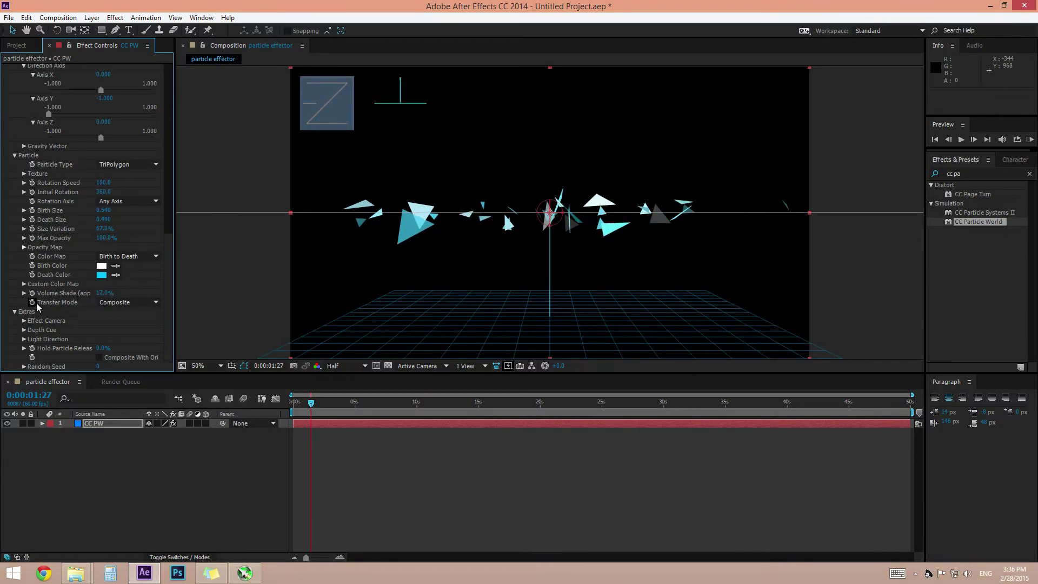
- Collapse the Physics settings and raise the Random Seed under Extras to rearrange the particles
scroll(72, 333, up, 4)
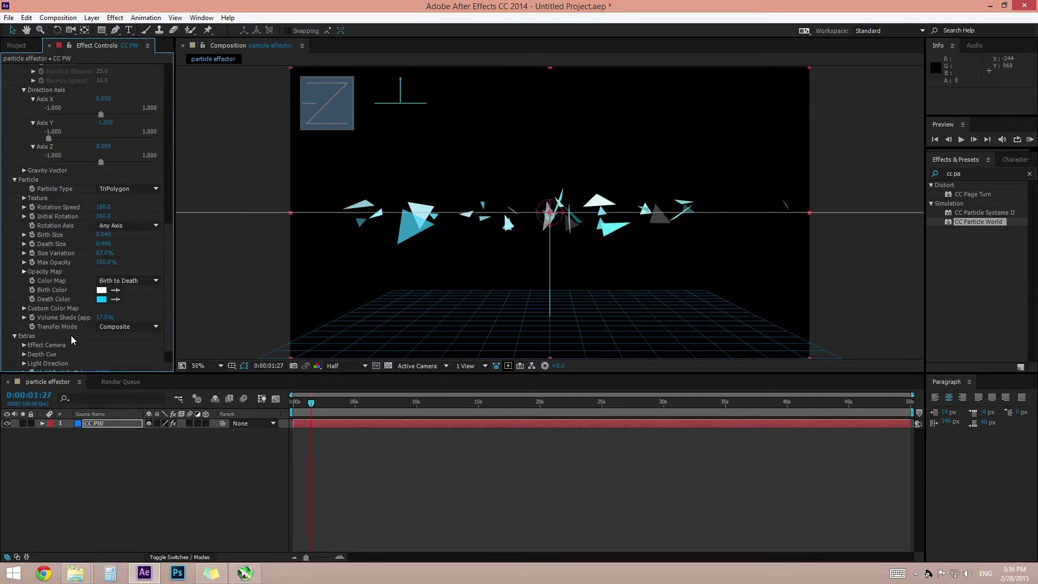
scroll(62, 328, down, 4)
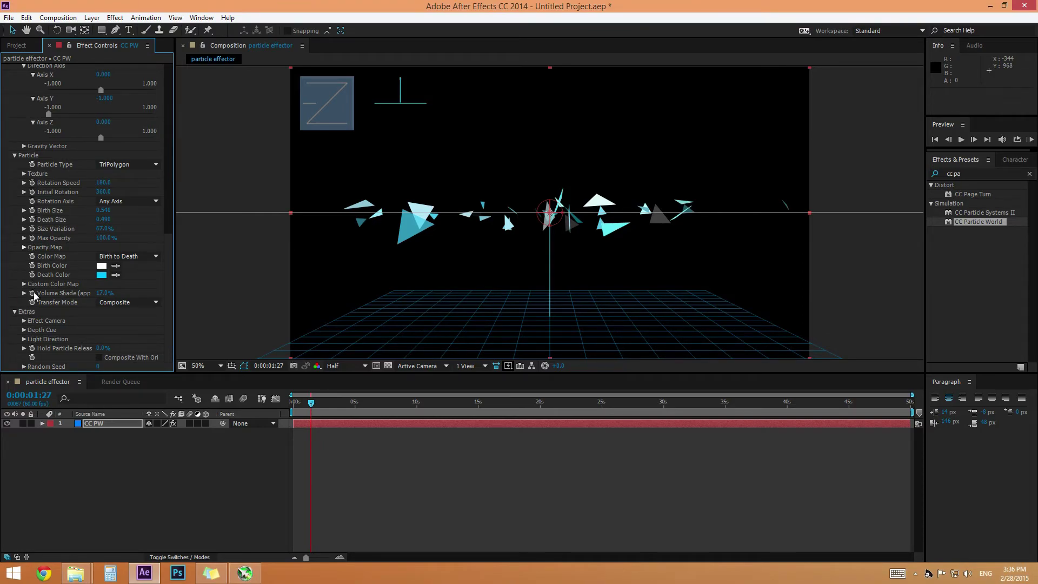
scroll(33, 244, up, 6)
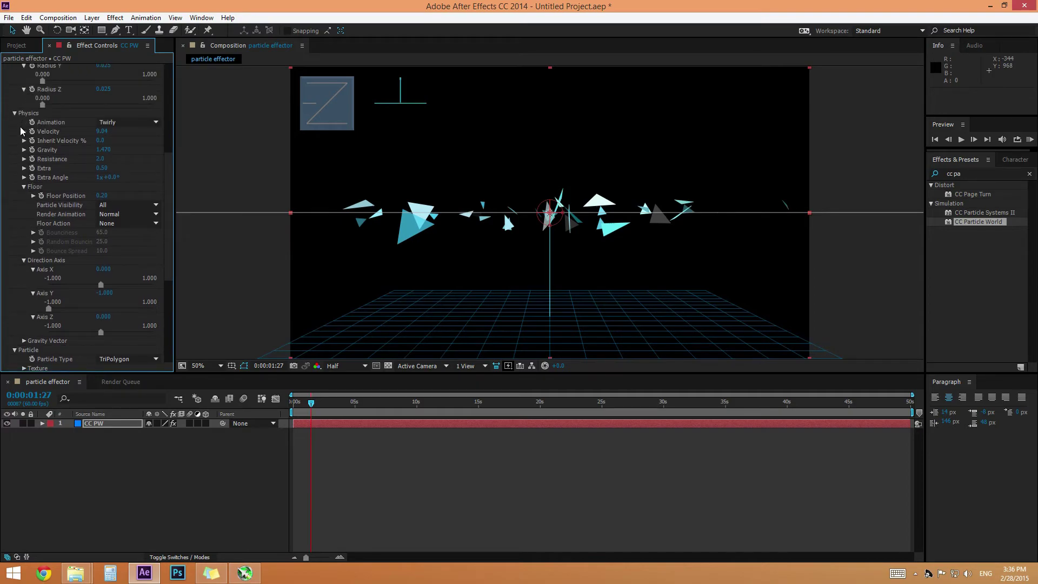
click(14, 118)
click(15, 114)
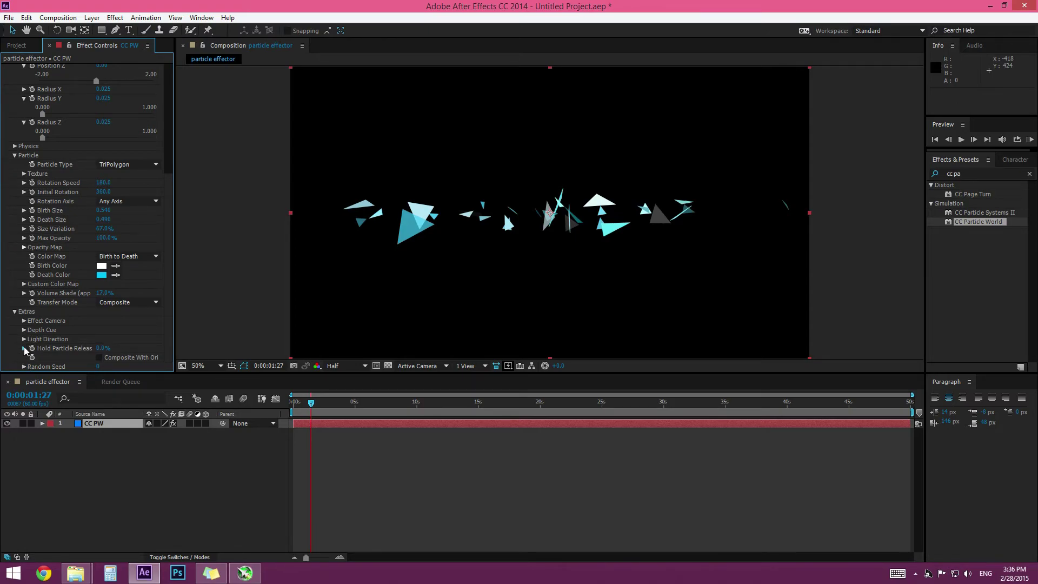
drag(97, 366, 82, 351)
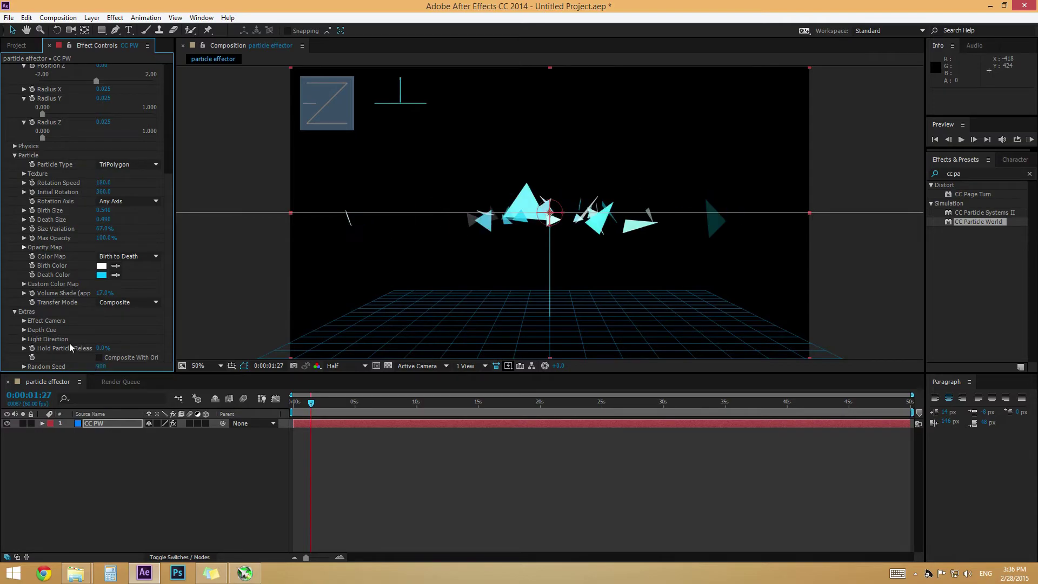
- Set the Effect Camera's FOV to 86.20 and its Rotation Y to 63° under Extras
click(24, 320)
scroll(62, 328, down, 2)
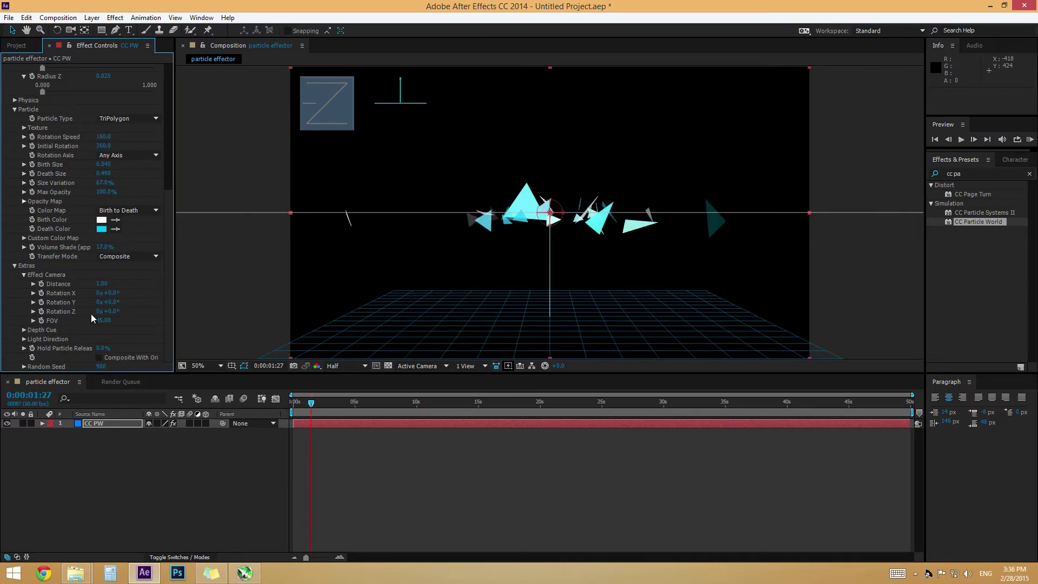
drag(103, 321, 332, 331)
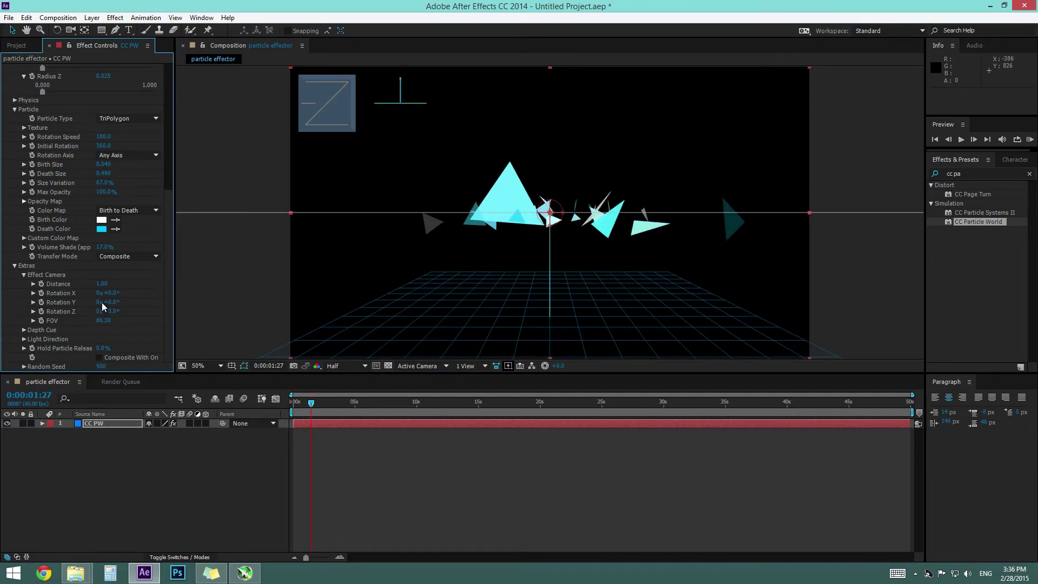
drag(98, 304, 155, 314)
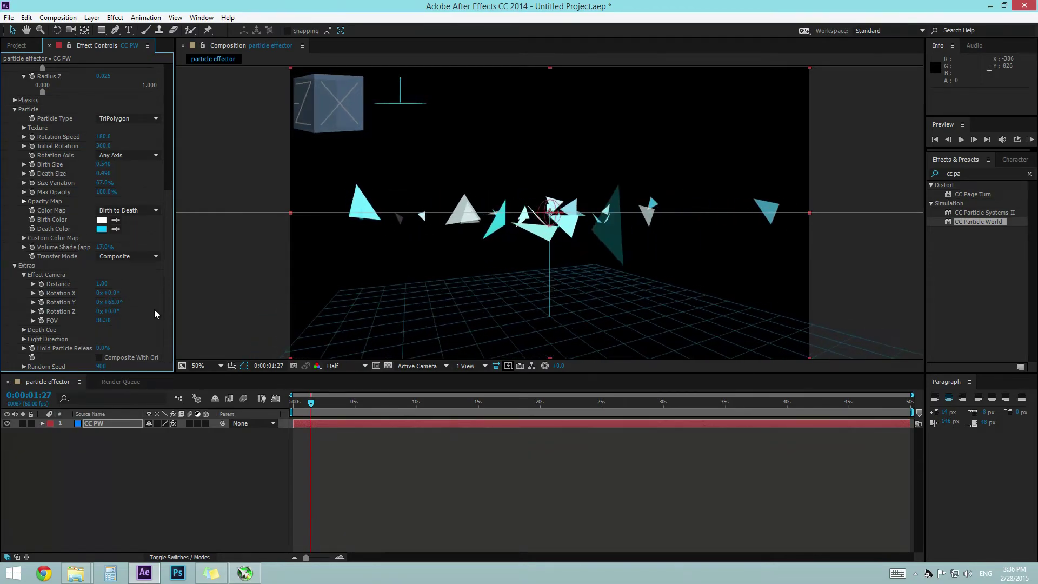
- Animate the Effect Camera's Rotation Y from a keyframe at 0:00:01:27 to 241° at 0:00:02:32 and scrub through the result
click(41, 302)
drag(312, 403, 325, 408)
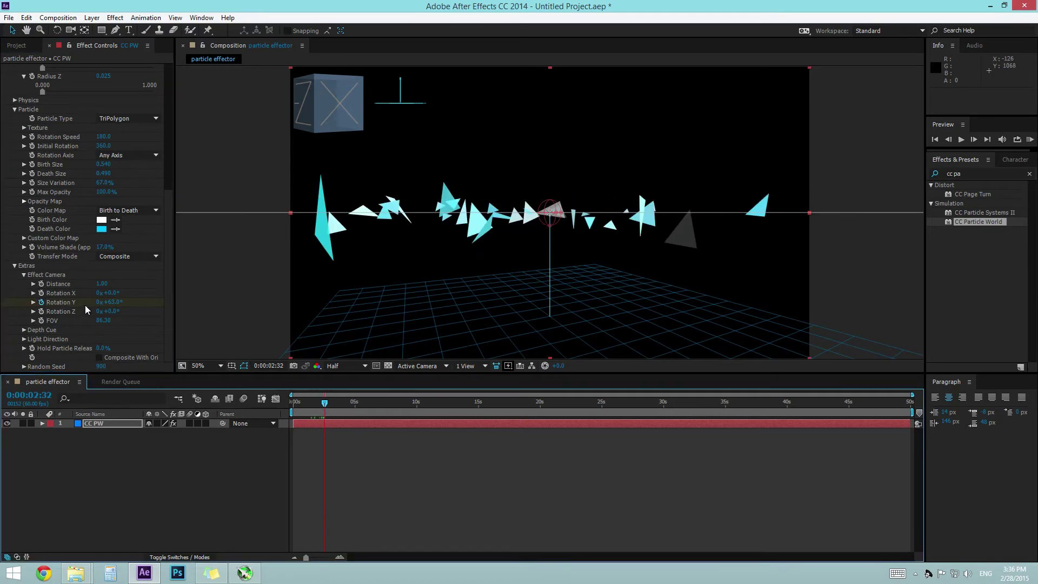
drag(107, 310, 229, 328)
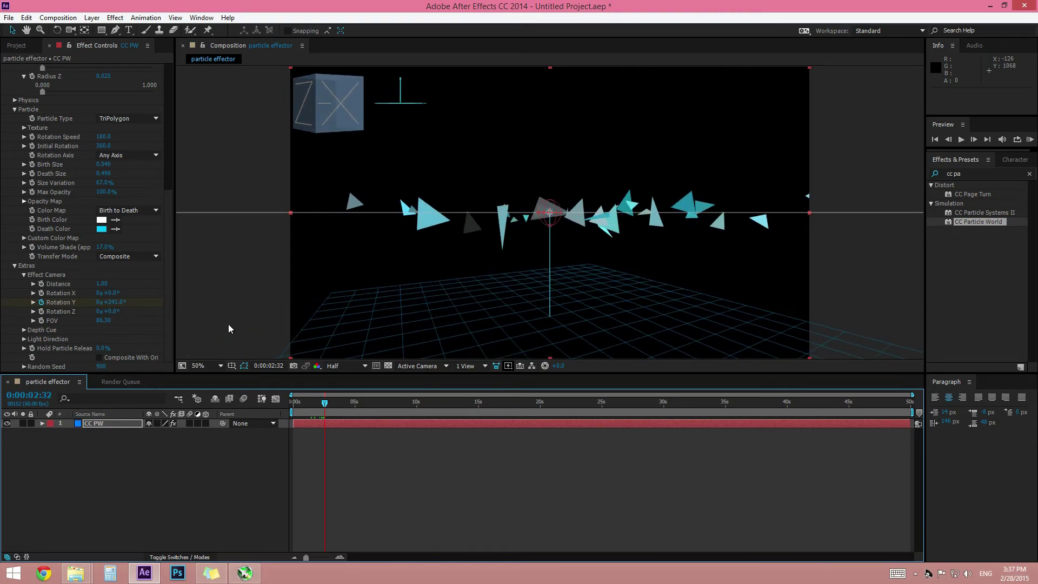
click(325, 411)
drag(325, 410, 315, 411)
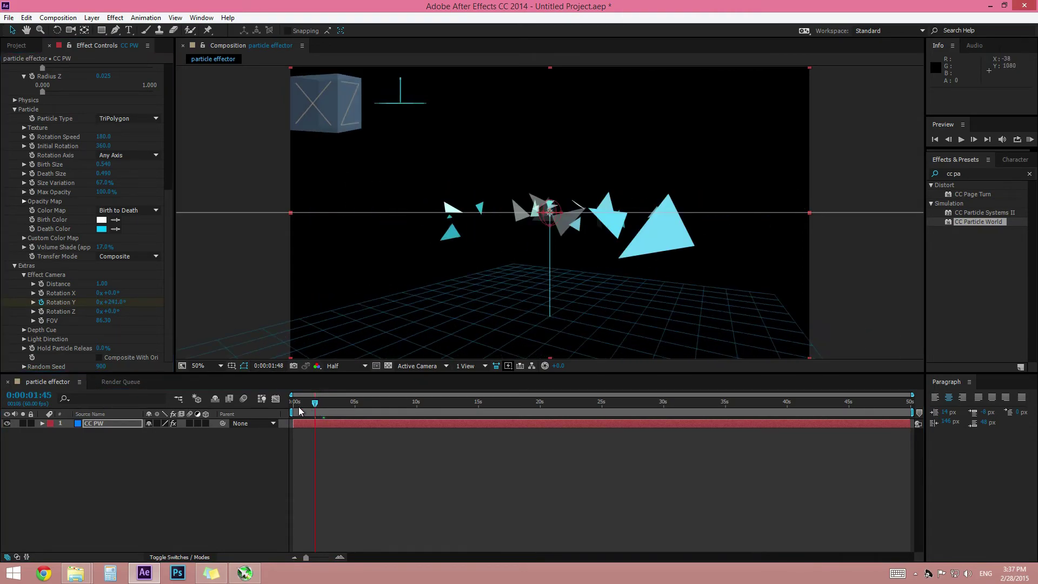
- Expand the CC PW layer's effects in the timeline, preview the camera rotation from 0:00:00:58, and collapse the layer
click(42, 423)
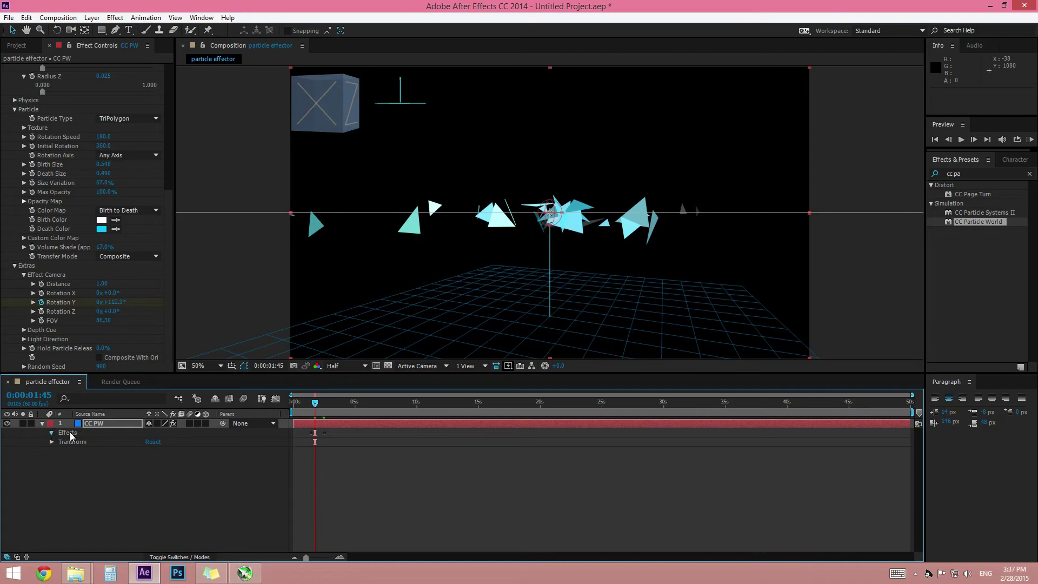
click(52, 432)
click(60, 451)
key(space)
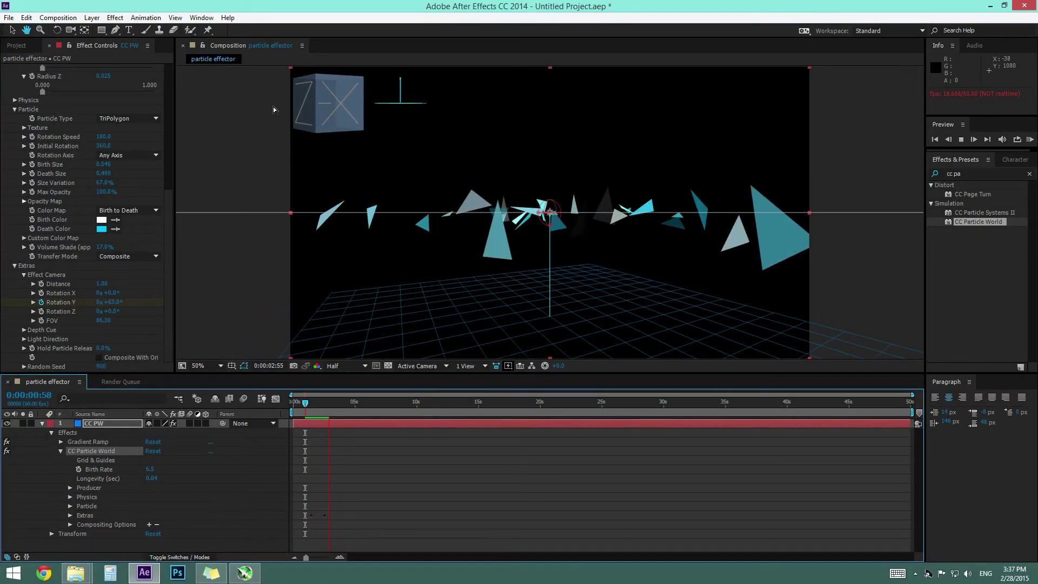
key(space)
click(43, 424)
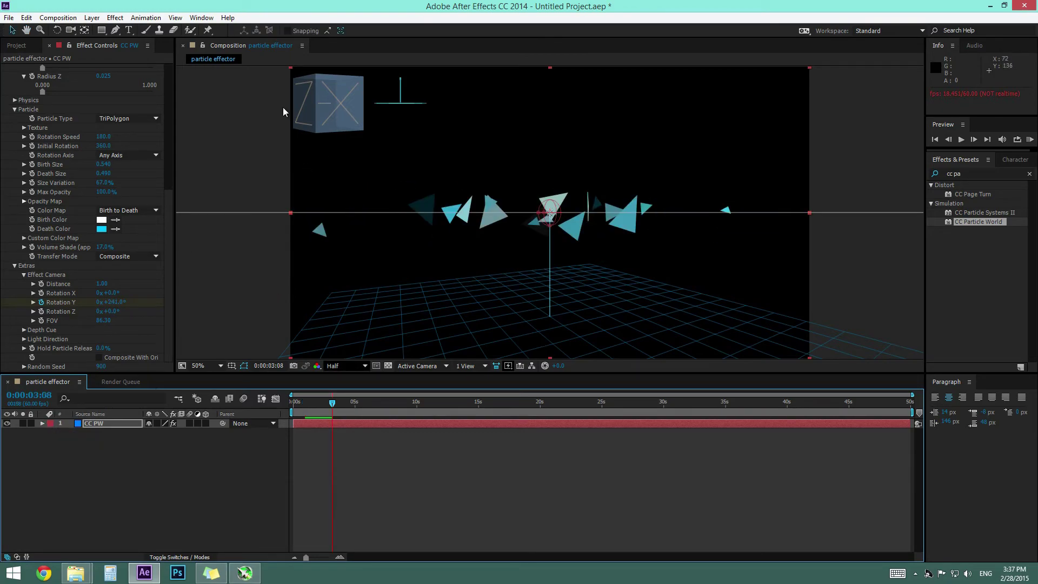
- Orbit the Effect Camera at 0:00:03:08 to Rotation X -8° and Rotation Y -279° using its cube control in the composition
scroll(48, 254, up, 1)
click(68, 319)
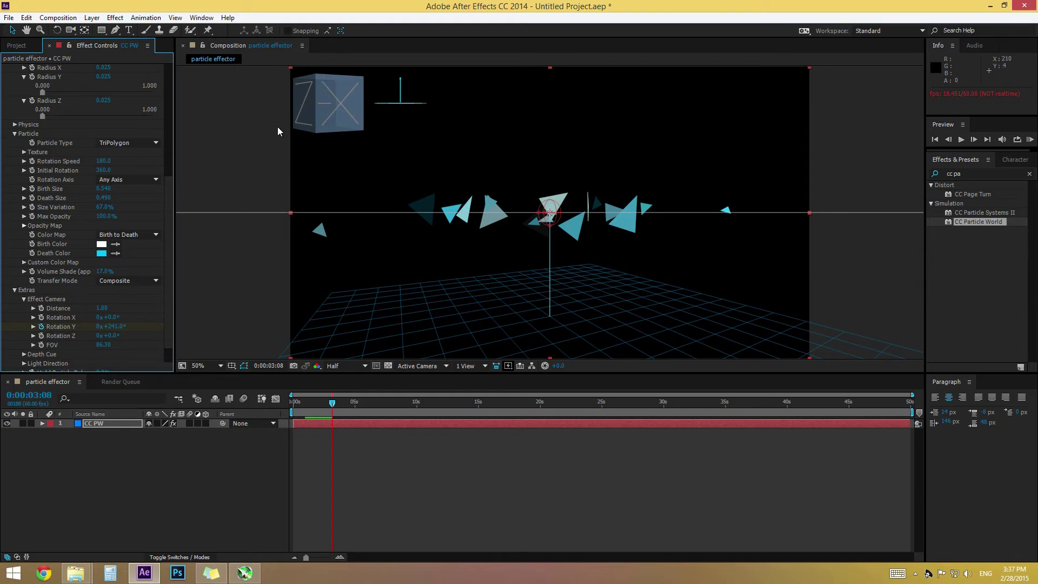
drag(321, 102, 328, 188)
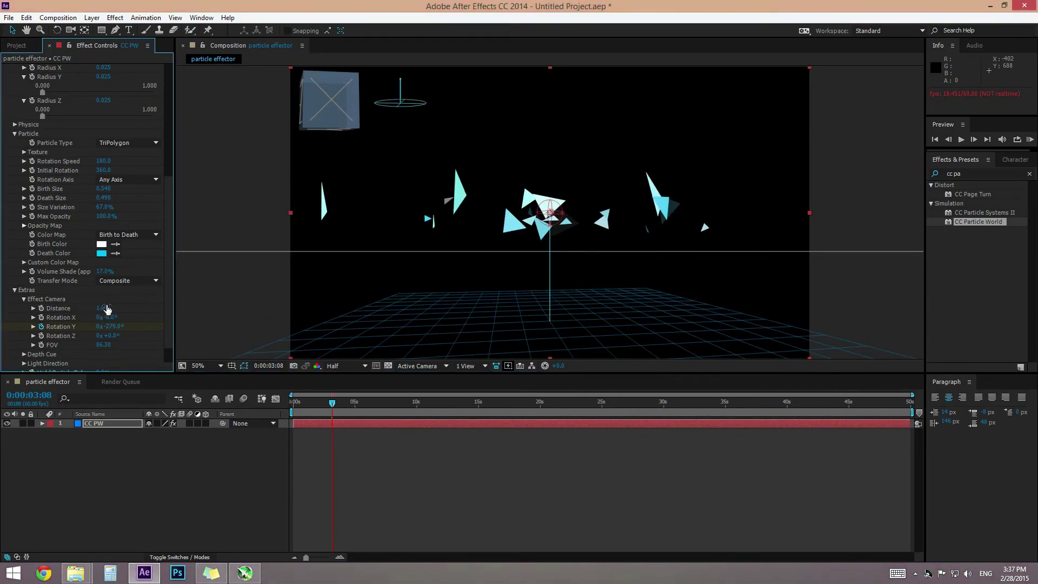
- Animate the Effect Camera's Distance from 1.00 at 0:00:03:08 to about 0.46 by 0:00:03:56 and preview the move from 0:00:02:59
mouse_move(102, 308)
mouse_down()
mouse_move(116, 307)
mouse_move(57, 310)
mouse_move(96, 315)
mouse_up()
drag(107, 316, 114, 316)
click(41, 308)
drag(332, 403, 343, 403)
drag(100, 310, 70, 313)
drag(343, 404, 330, 405)
key(space)
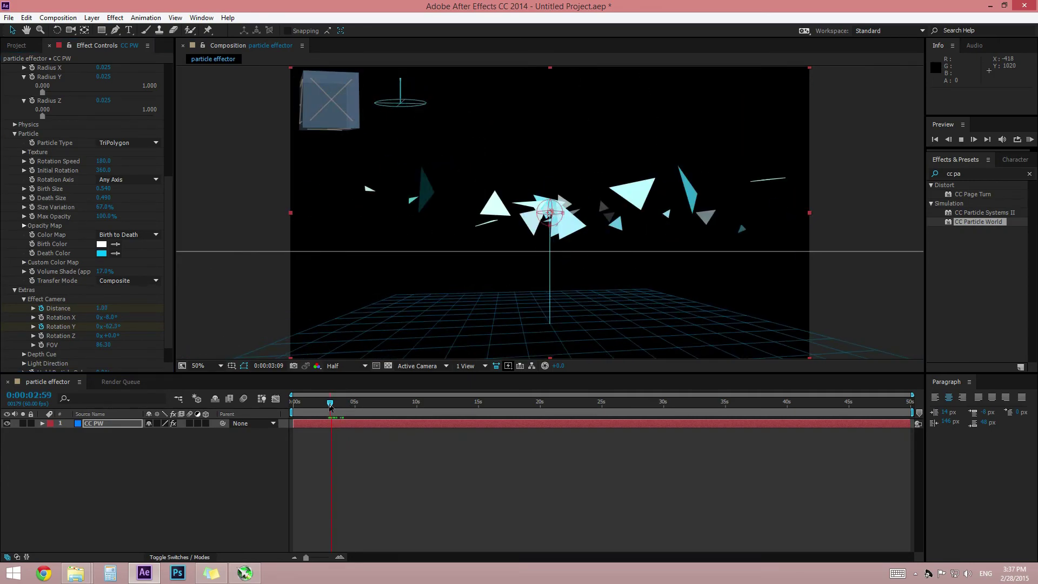
key(space)
- Review the CC Particle World parameters from Birth Rate through Extras, expanding the Depth Cue settings
scroll(85, 223, down, 3)
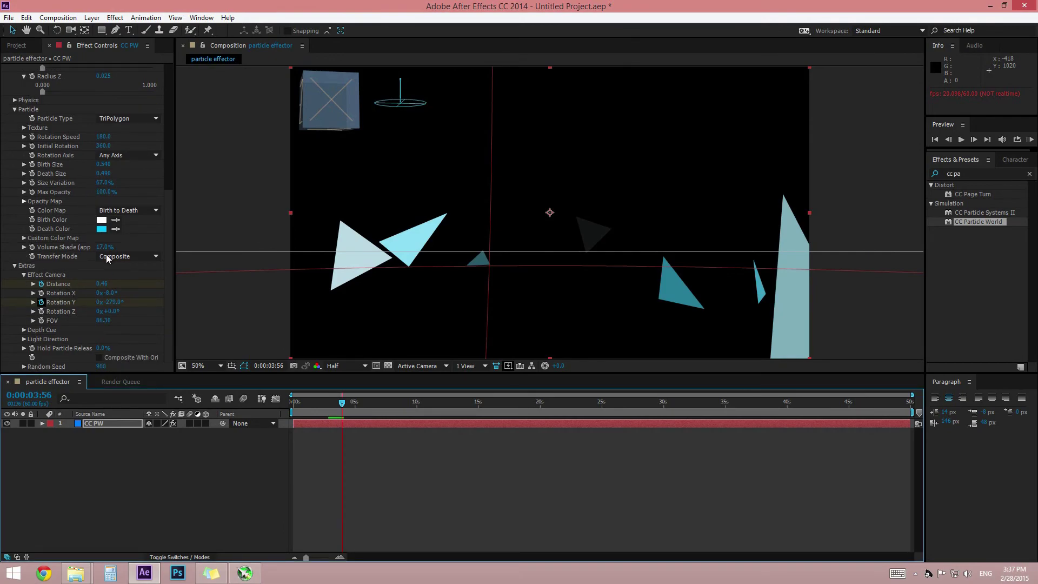
scroll(49, 247, up, 6)
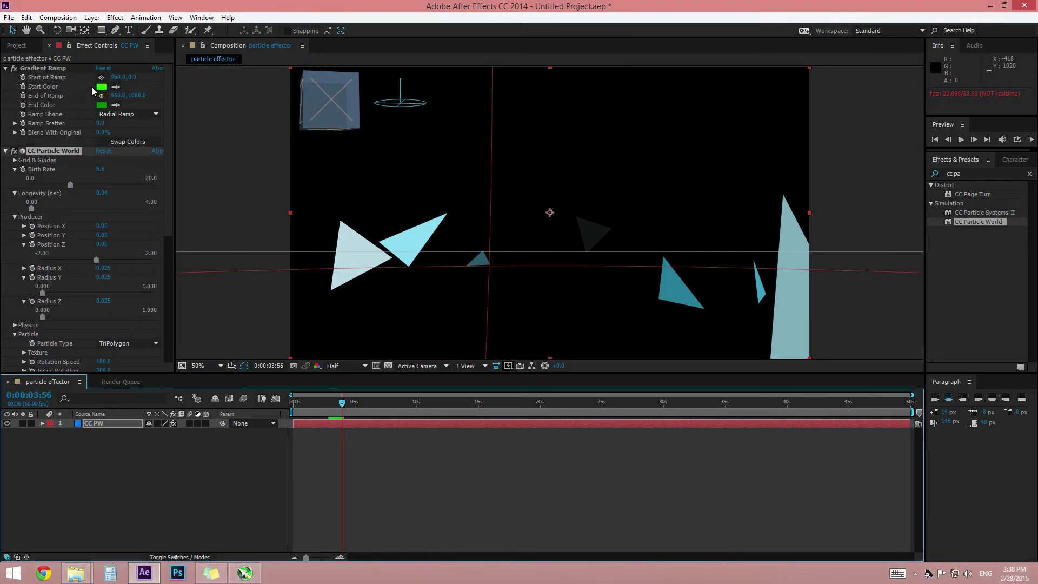
scroll(89, 316, down, 3)
scroll(69, 159, up, 2)
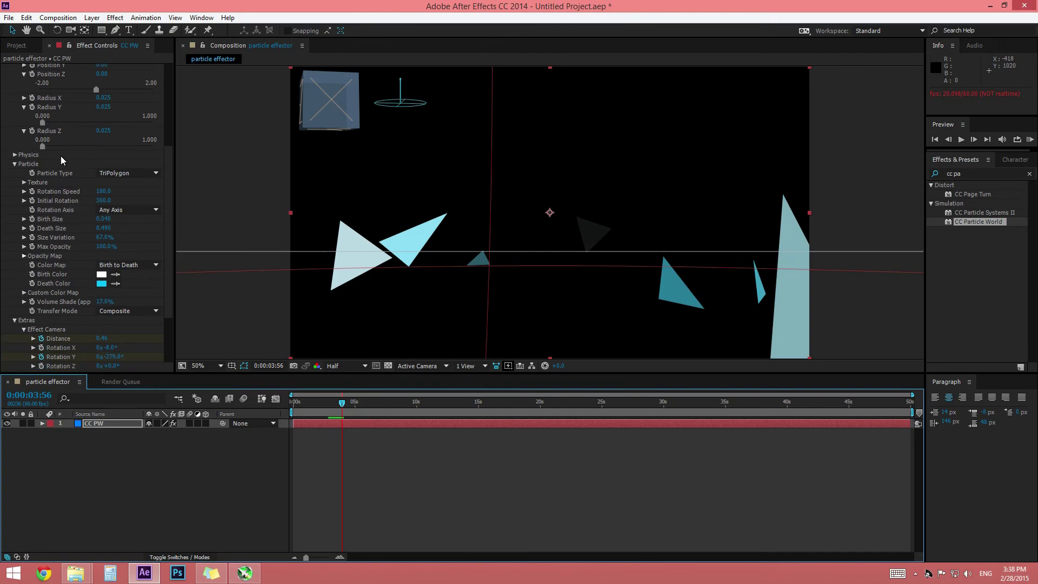
scroll(46, 303, down, 3)
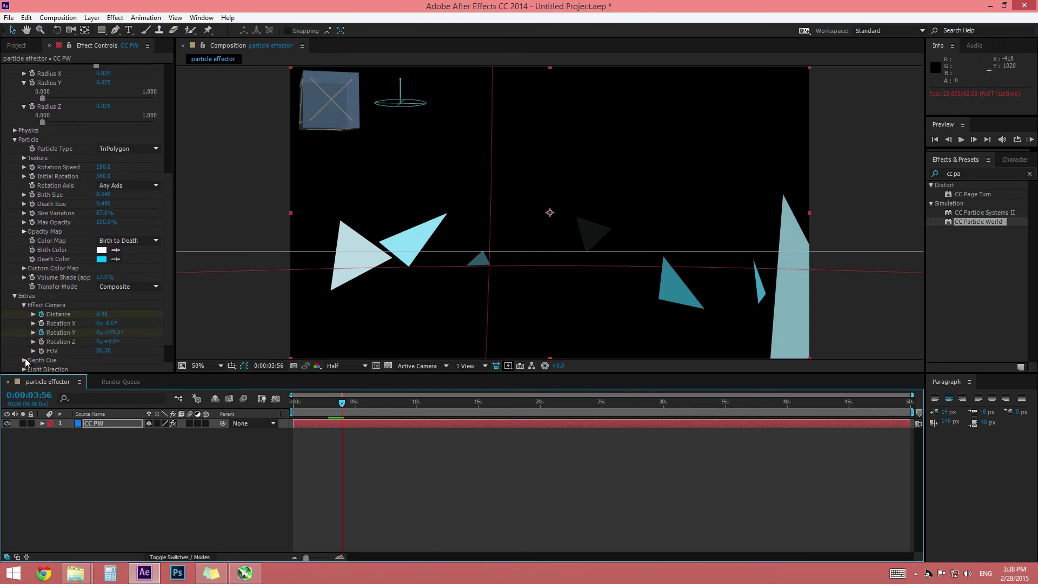
click(24, 360)
scroll(82, 298, down, 2)
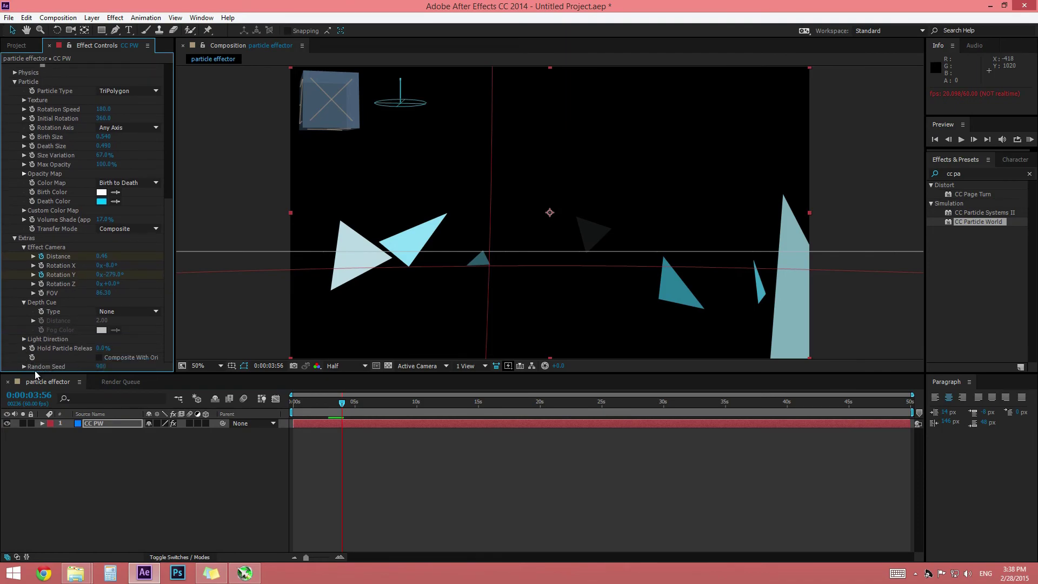
scroll(22, 367, down, 1)
scroll(49, 317, up, 6)
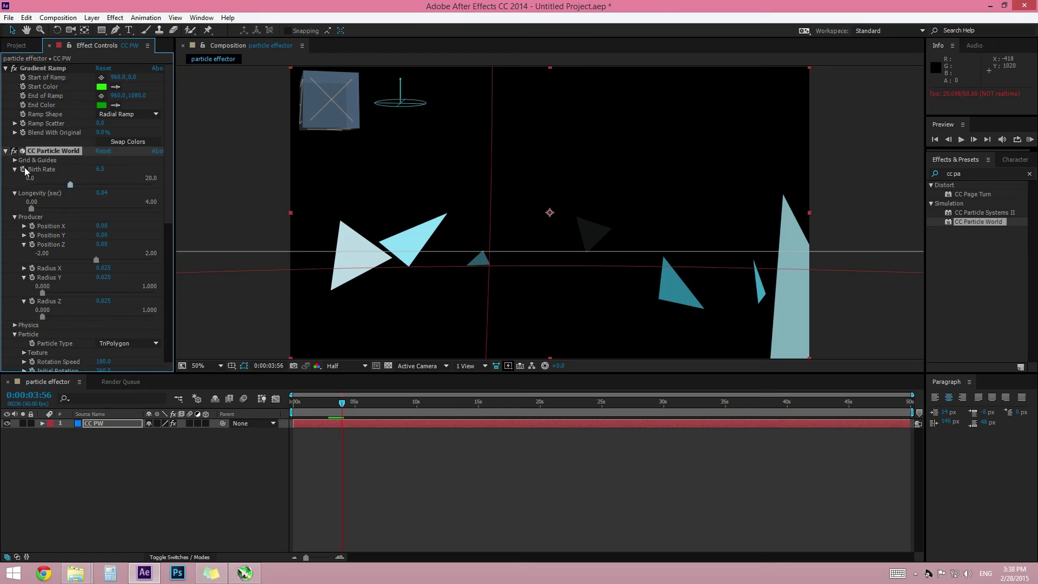
scroll(111, 274, down, 2)
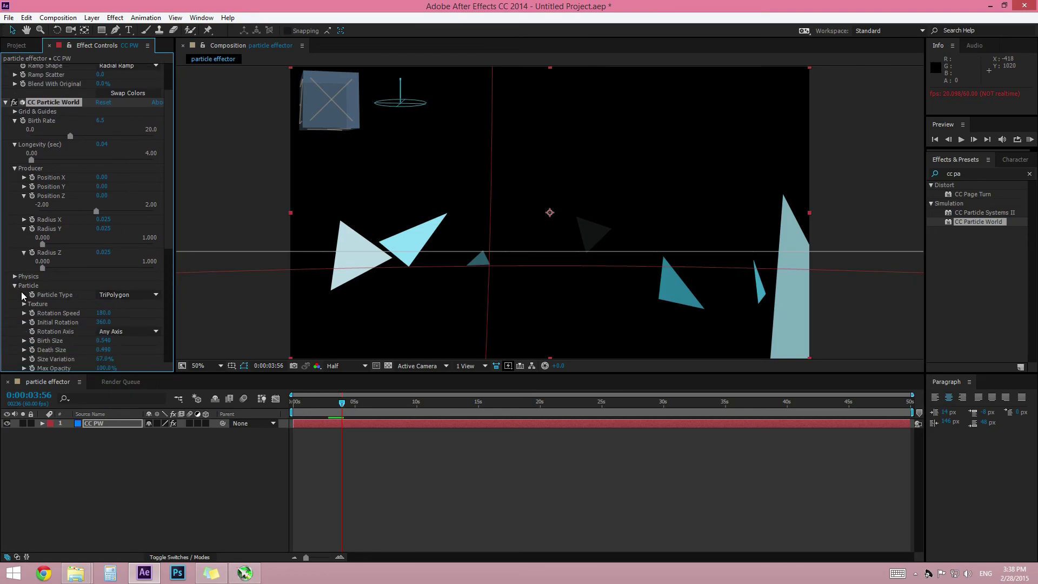
- Collapse the Particle, Extras, Birth Rate, Longevity and Producer settings of CC Particle World
click(15, 286)
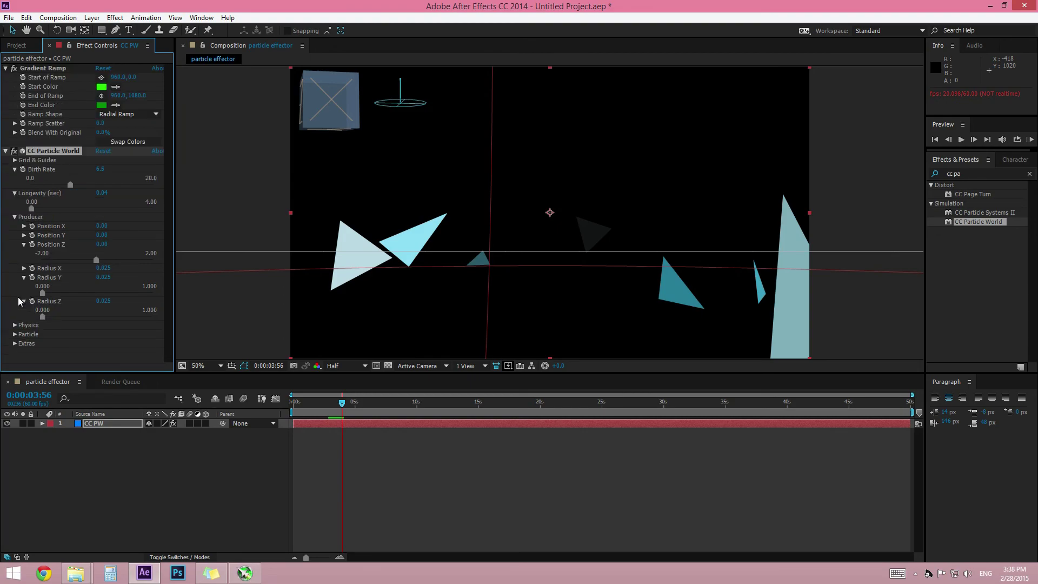
click(15, 170)
click(15, 179)
click(15, 189)
- Deselect and reselect the CC Particle World effect several times to compare the composition with and without its guides
click(112, 304)
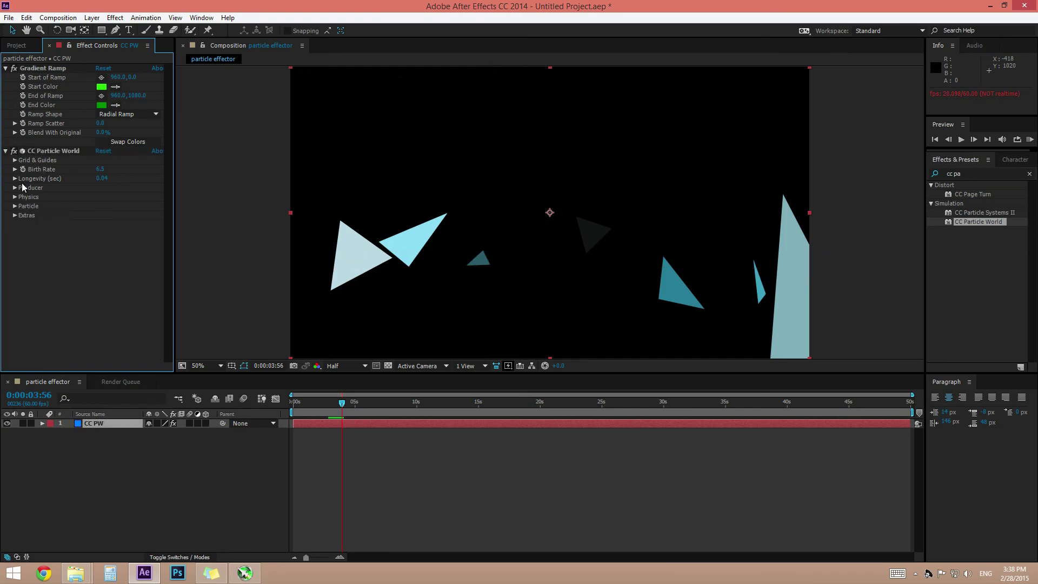
click(51, 151)
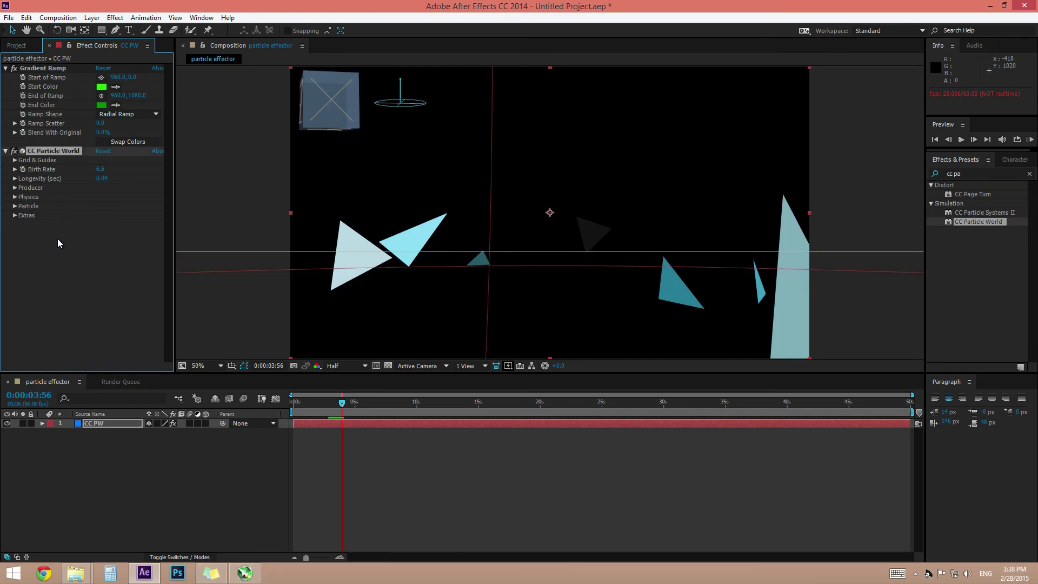
click(57, 239)
click(45, 152)
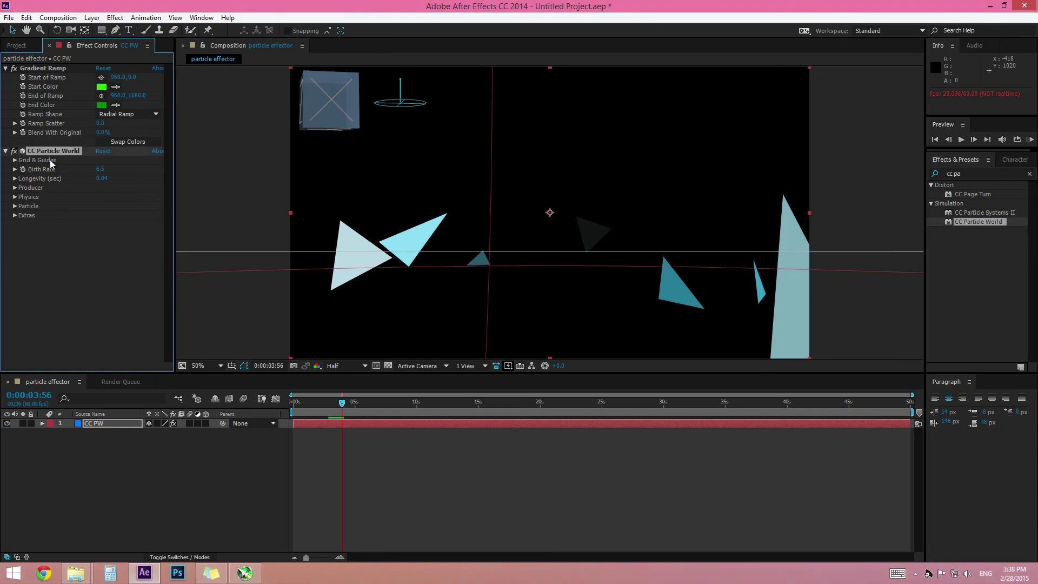
click(54, 274)
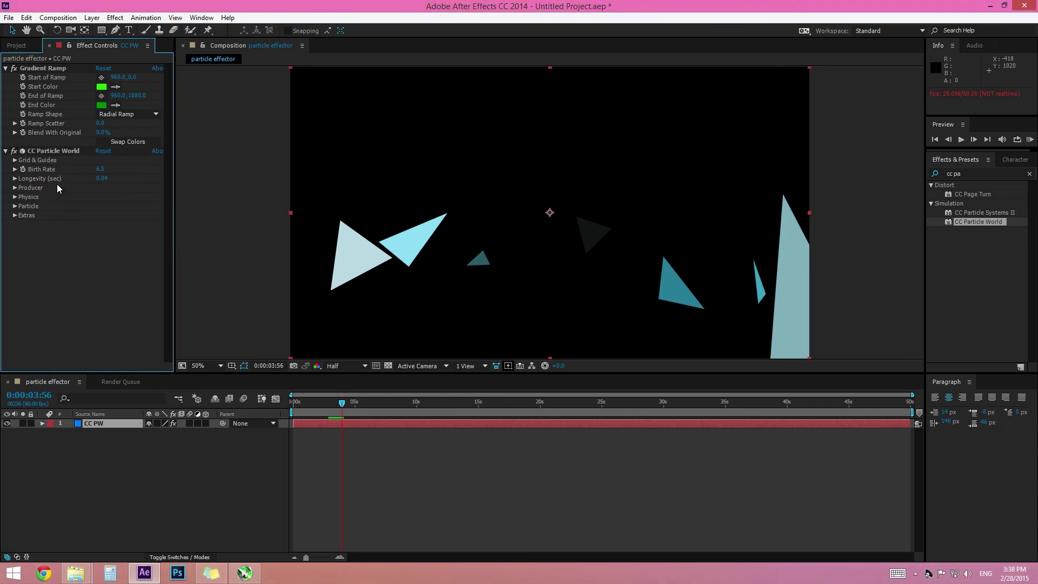
click(46, 152)
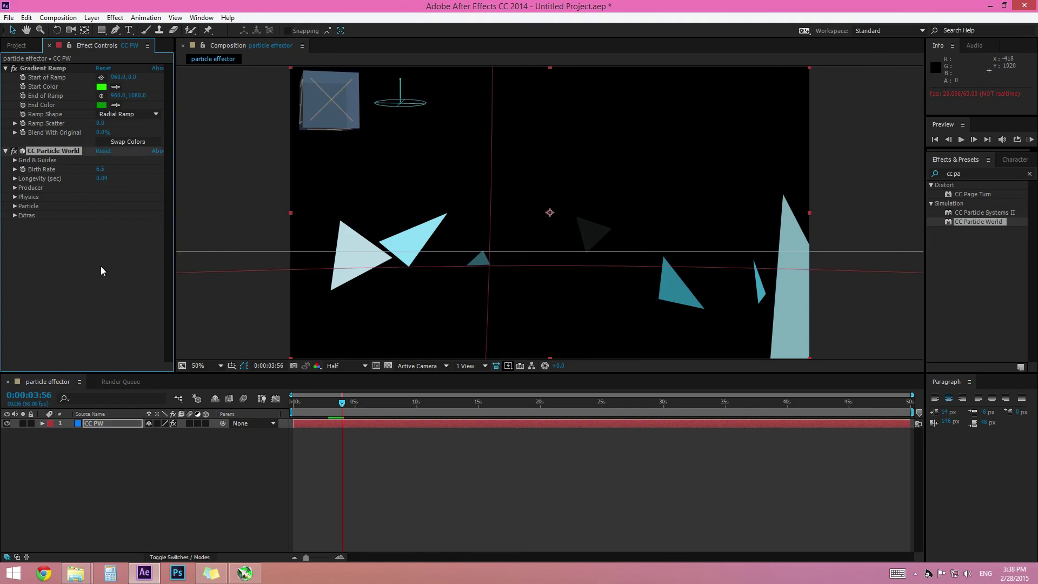